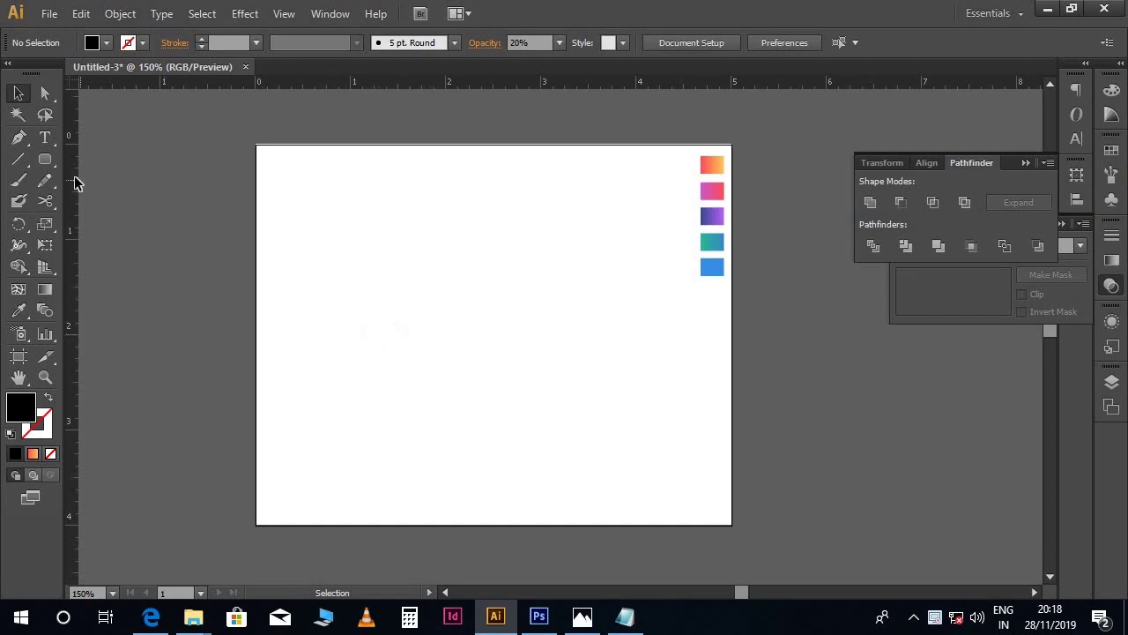
# Switch to the Ellipse Tool for drawing circles.
pyautogui.moveTo(46, 162); pyautogui.dragTo(106, 201)
# Draw a 1.67 in circle and move it lower and to the right.
pyautogui.moveTo(331, 314); pyautogui.dragTo(395, 393)
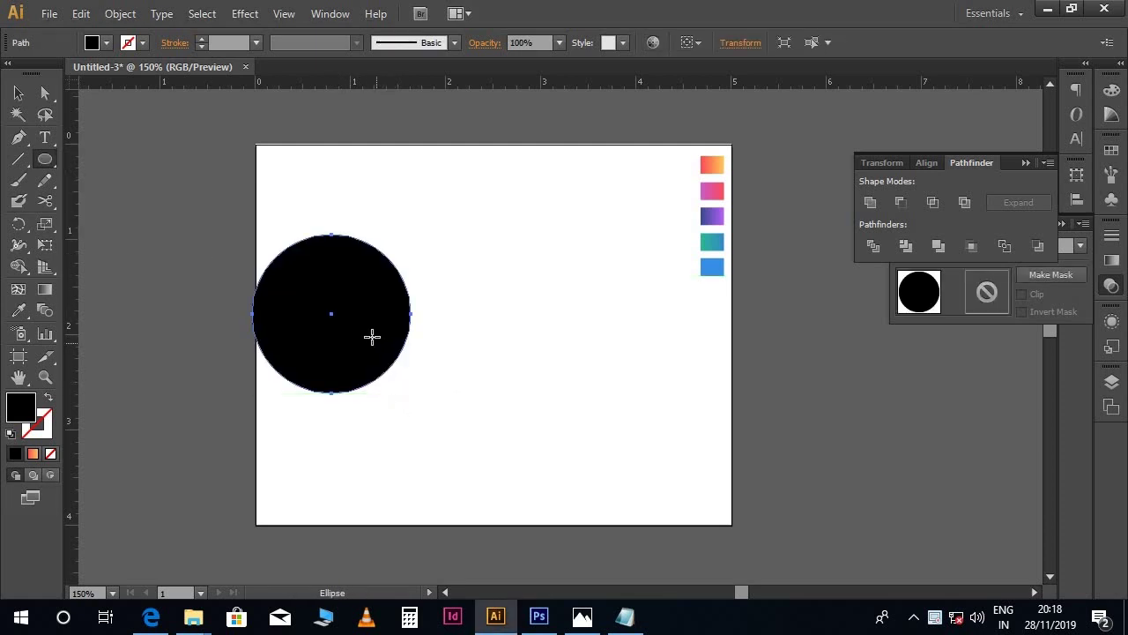
pyautogui.press('v')
pyautogui.moveTo(375, 337); pyautogui.dragTo(384, 350)
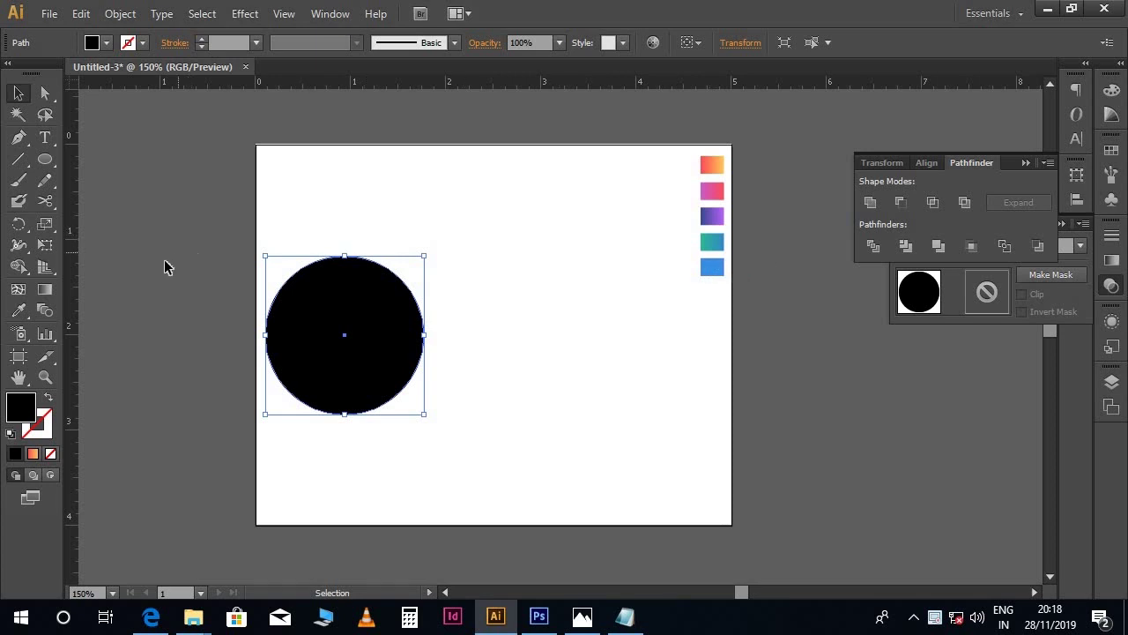
# Fill the circle with the blue swatch colour using the Eyedropper, then nudge it right.
pyautogui.click(20, 312)
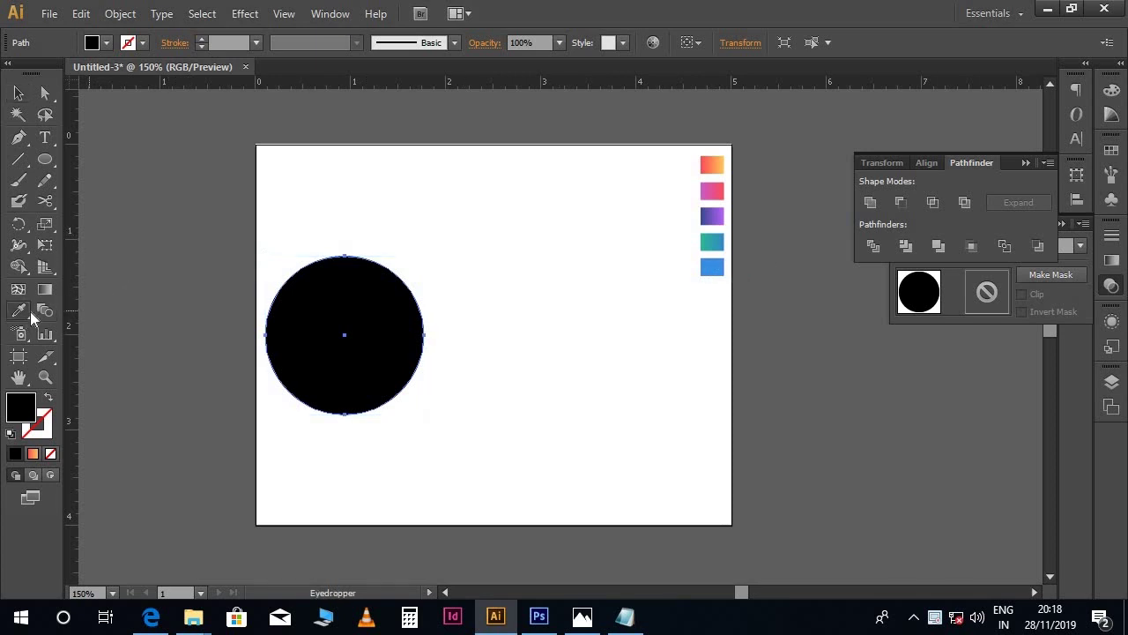
pyautogui.click(716, 267)
pyautogui.press('v')
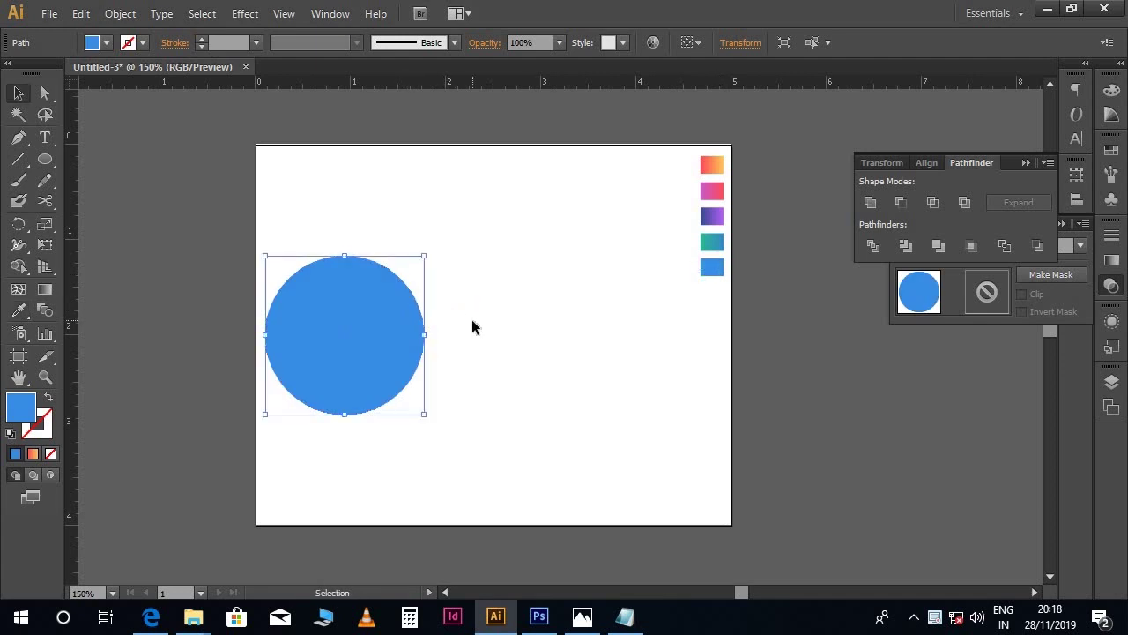
pyautogui.click(474, 330)
pyautogui.scroll(-1, 476, 333)
pyautogui.hscroll(1, 479, 336)
pyautogui.moveTo(394, 336); pyautogui.dragTo(402, 338)
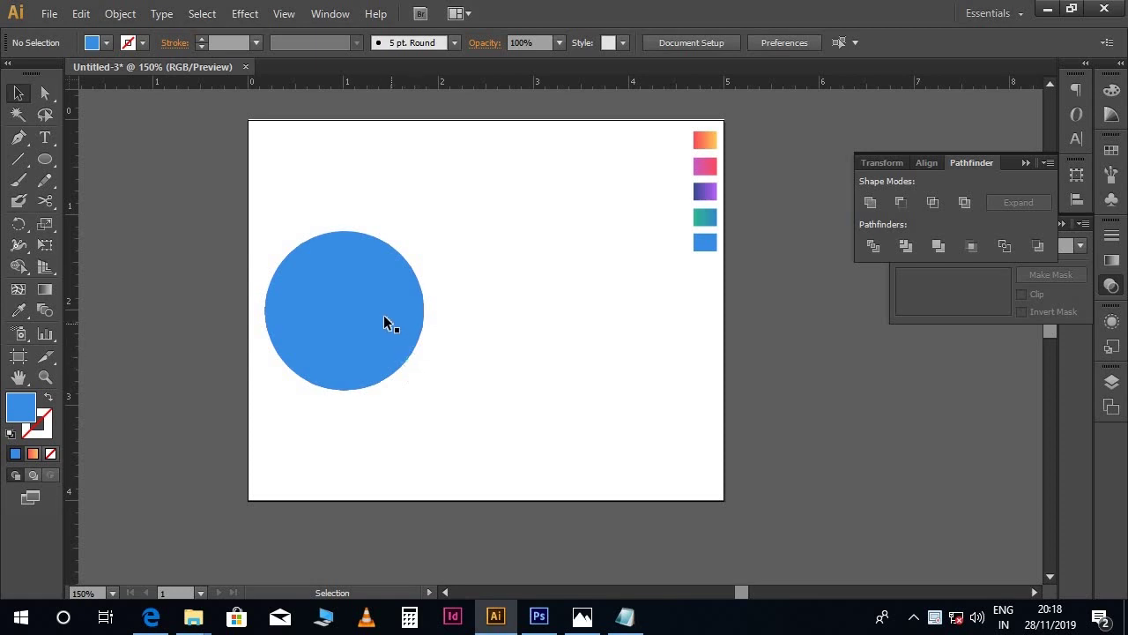
pyautogui.click(384, 322)
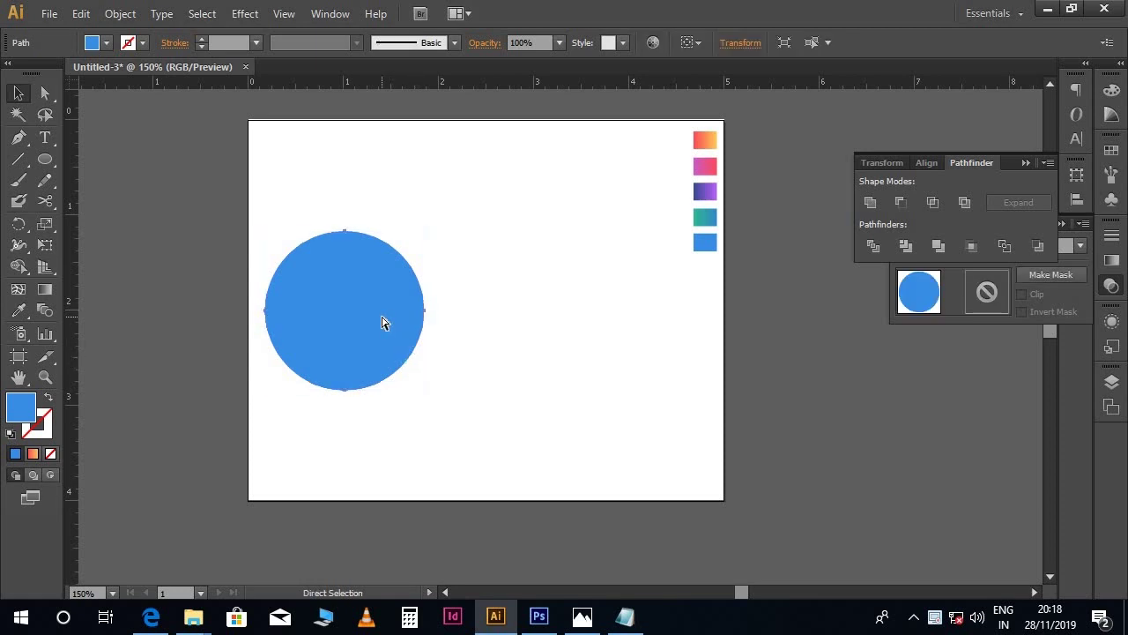
pyautogui.press('v')
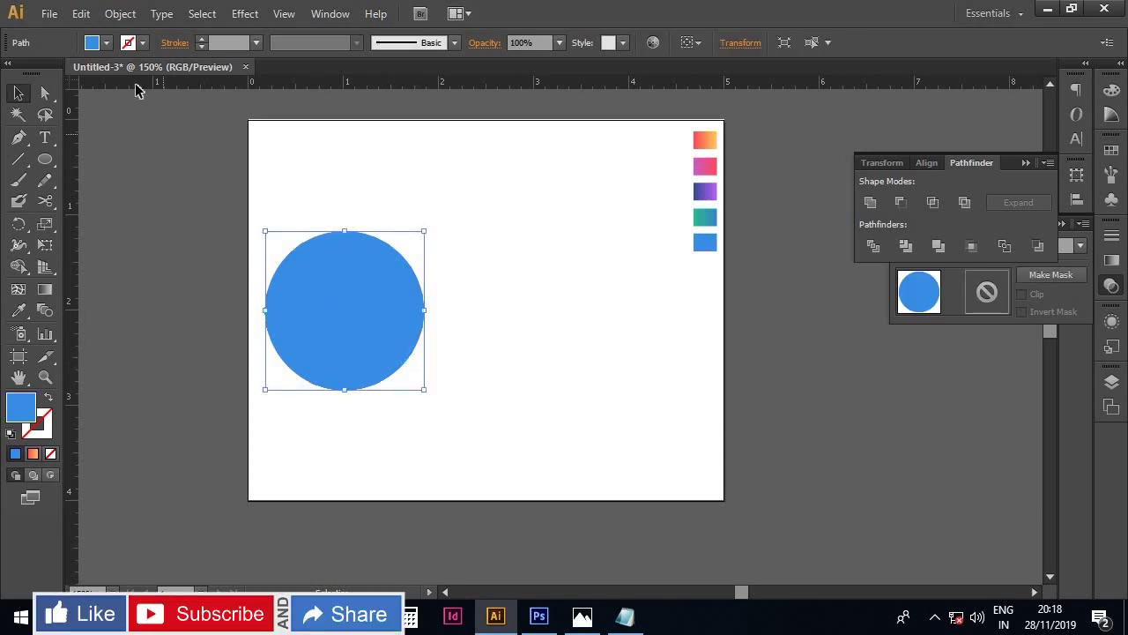
pyautogui.click(80, 13)
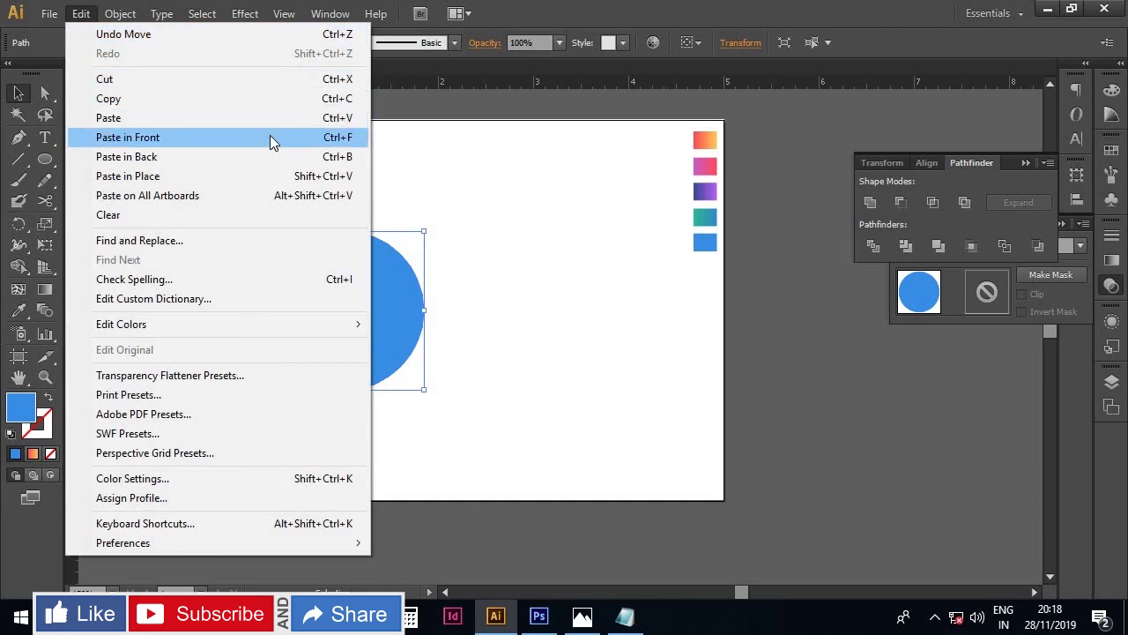
# Paste a copy of the circle in front and fill it pure black.
pyautogui.click(470, 299)
pyautogui.click(353, 300)
pyautogui.press('a')
pyautogui.press('v')
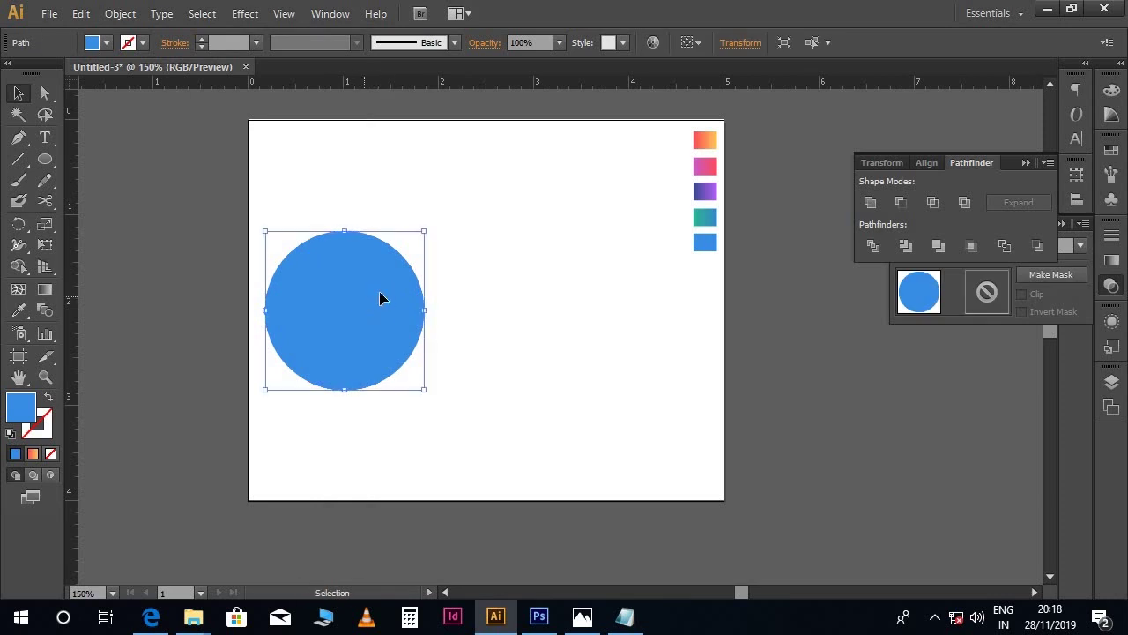
pyautogui.doubleClick(20, 408)
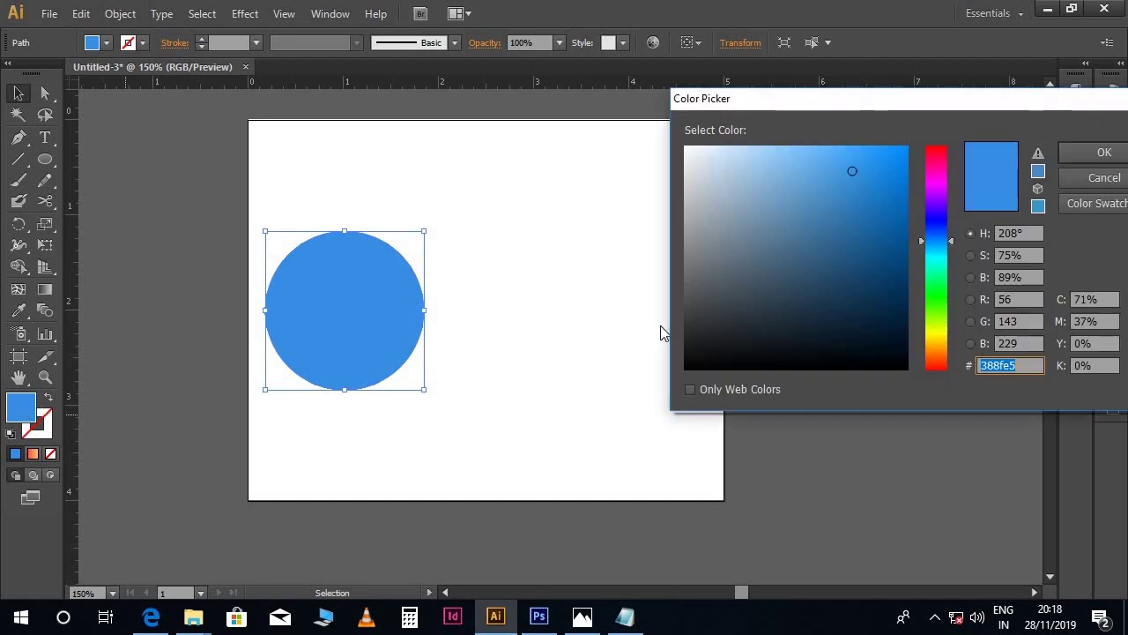
pyautogui.click(681, 363)
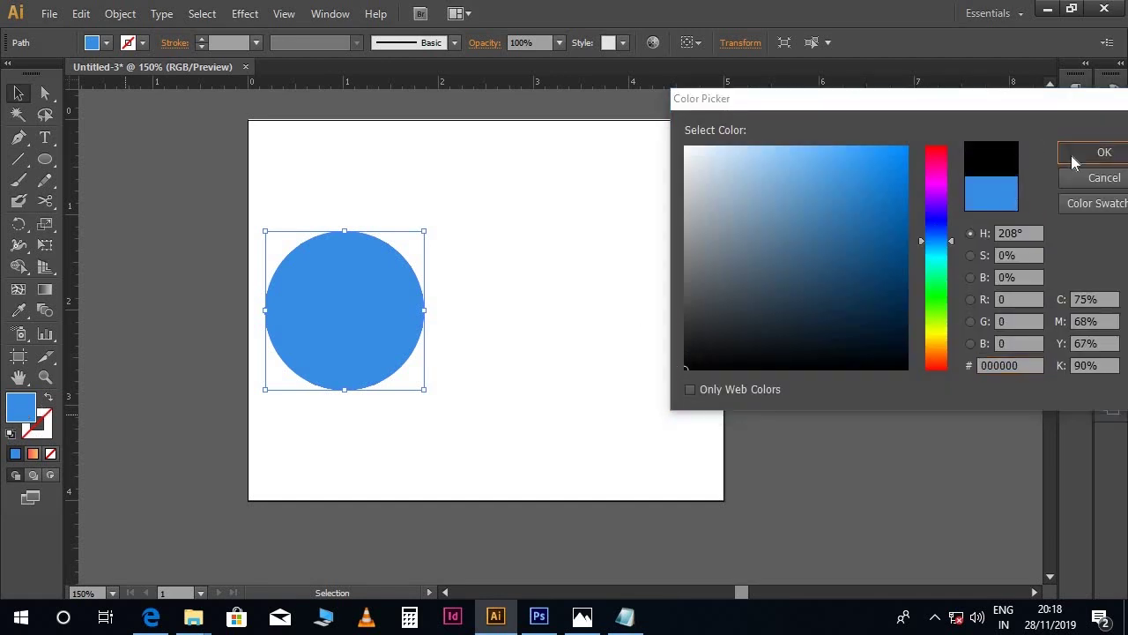
pyautogui.click(1104, 152)
pyautogui.click(1025, 164)
pyautogui.click(1062, 224)
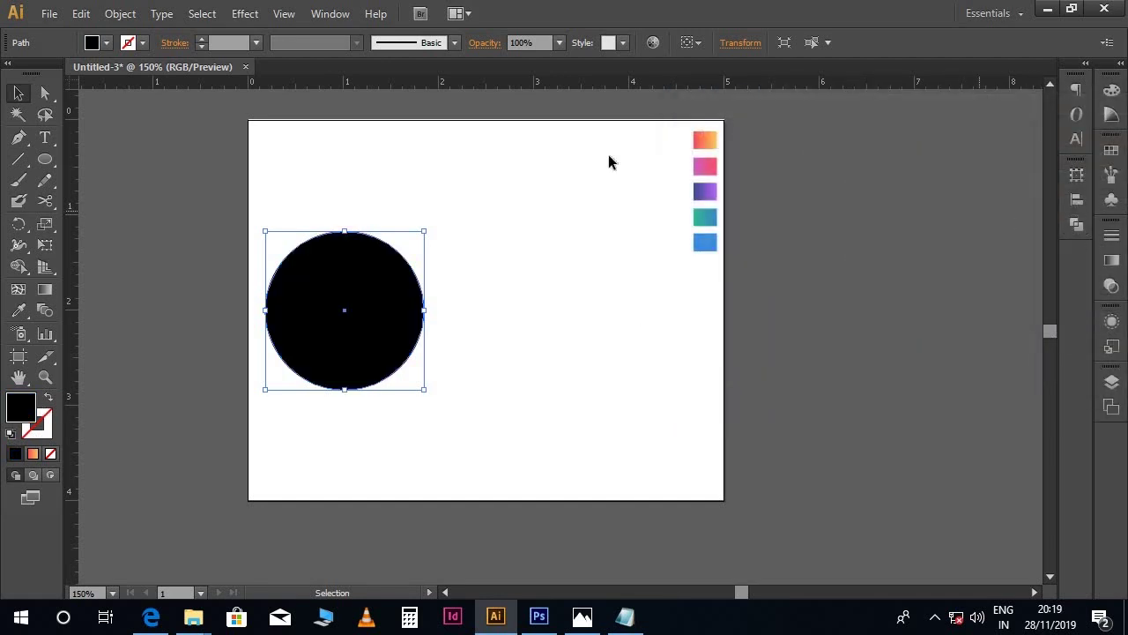
# Apply a Stylize > Feather effect with a 0.2 in radius to the black copy.
pyautogui.click(243, 15)
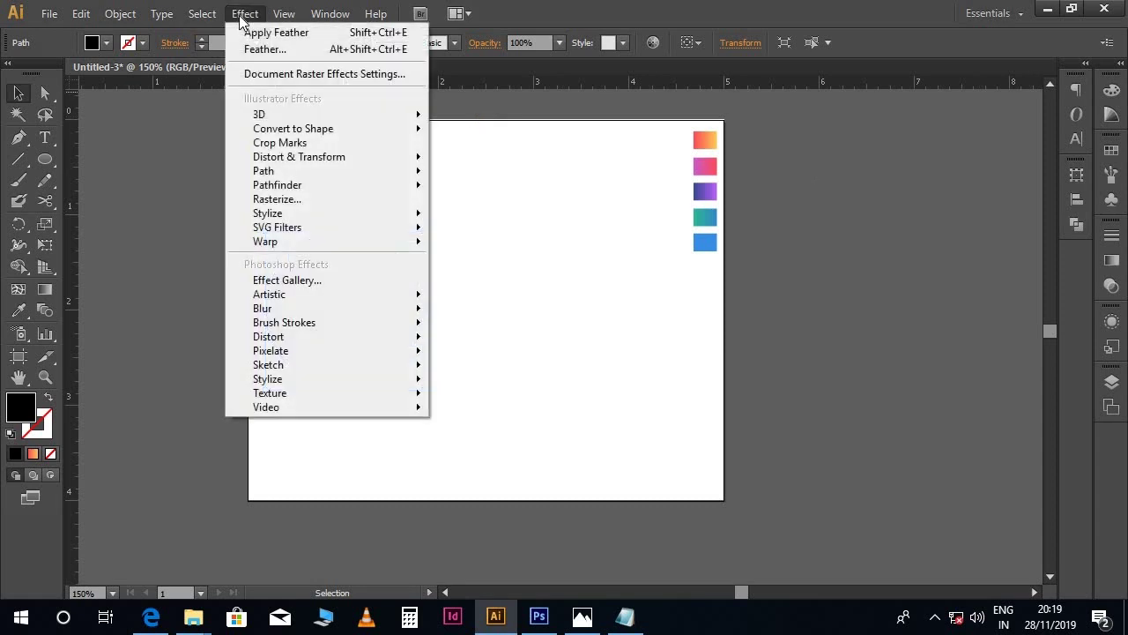
pyautogui.moveTo(287, 216)
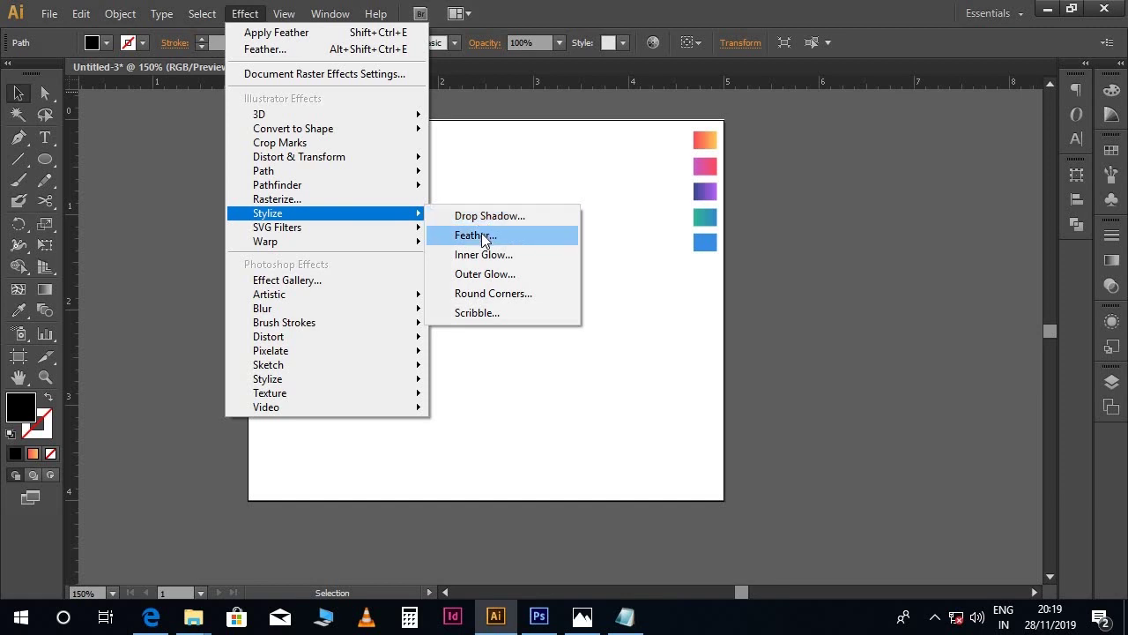
pyautogui.click(484, 236)
pyautogui.click(686, 254)
pyautogui.click(760, 214)
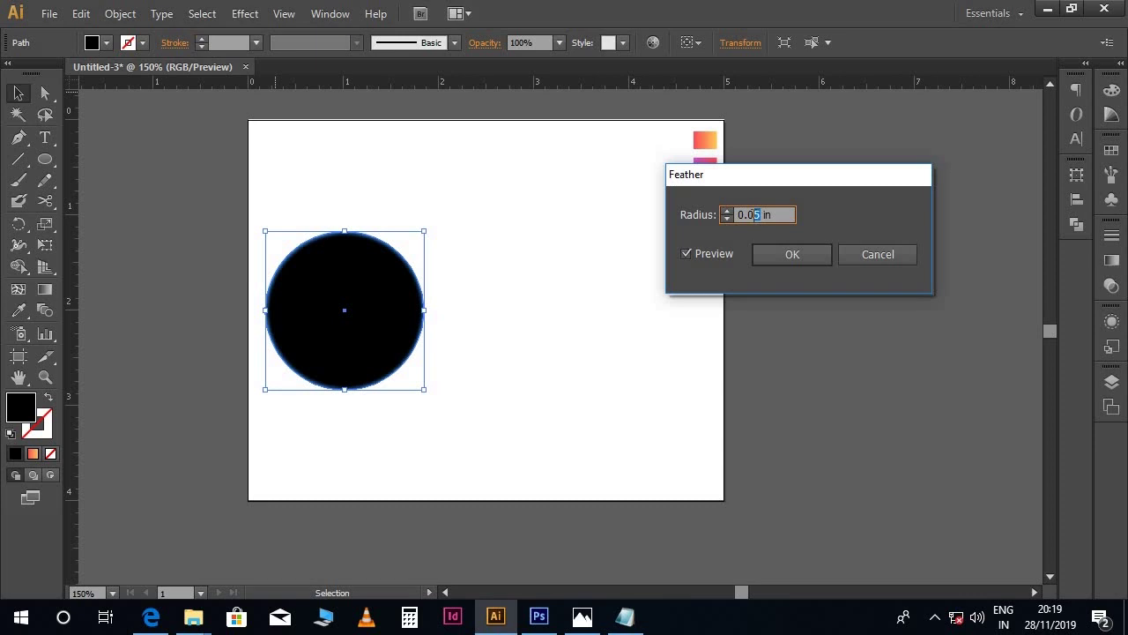
pyautogui.write('0.2')
pyautogui.click(687, 254)
pyautogui.click(687, 253)
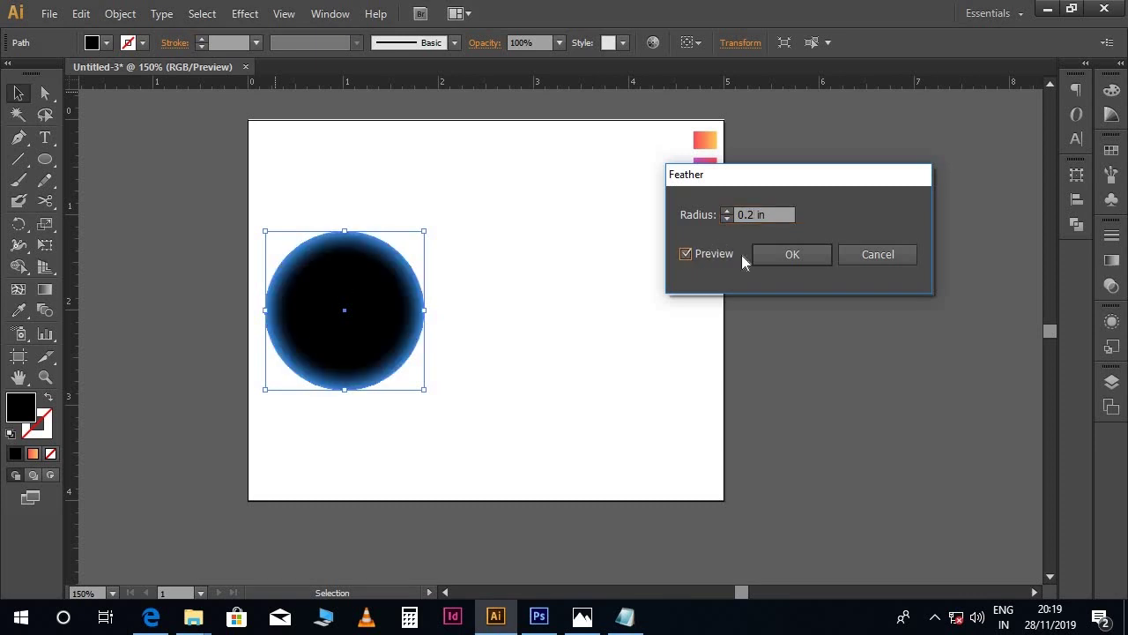
pyautogui.click(789, 255)
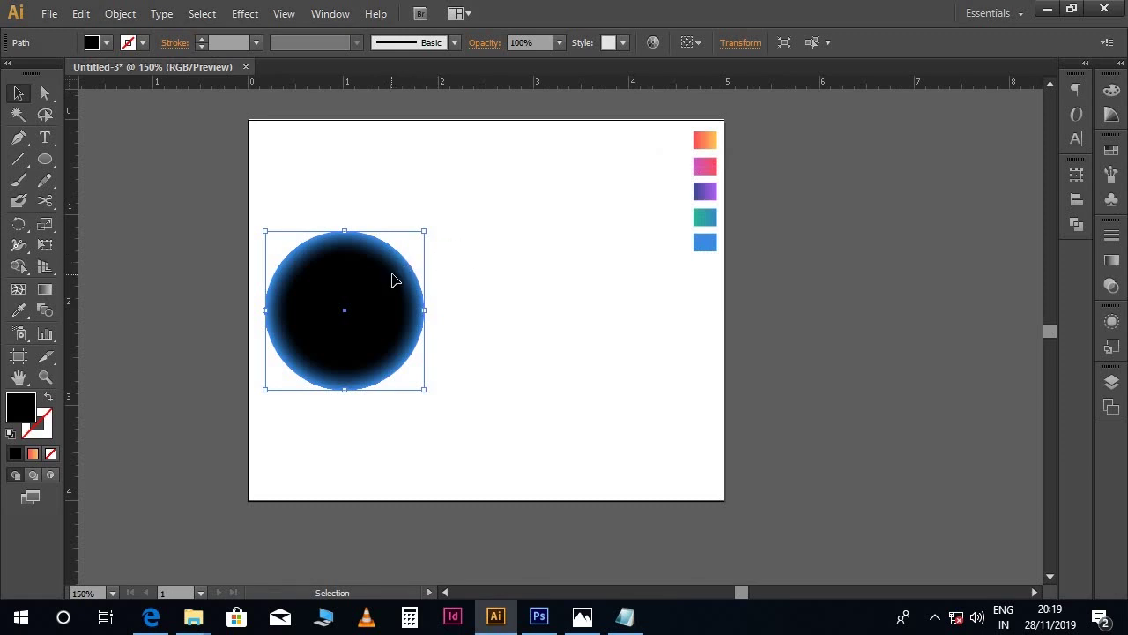
# Move the black feathered path below the blue circle in Layers and enlarge it slightly.
pyautogui.click(1110, 381)
pyautogui.click(1021, 415)
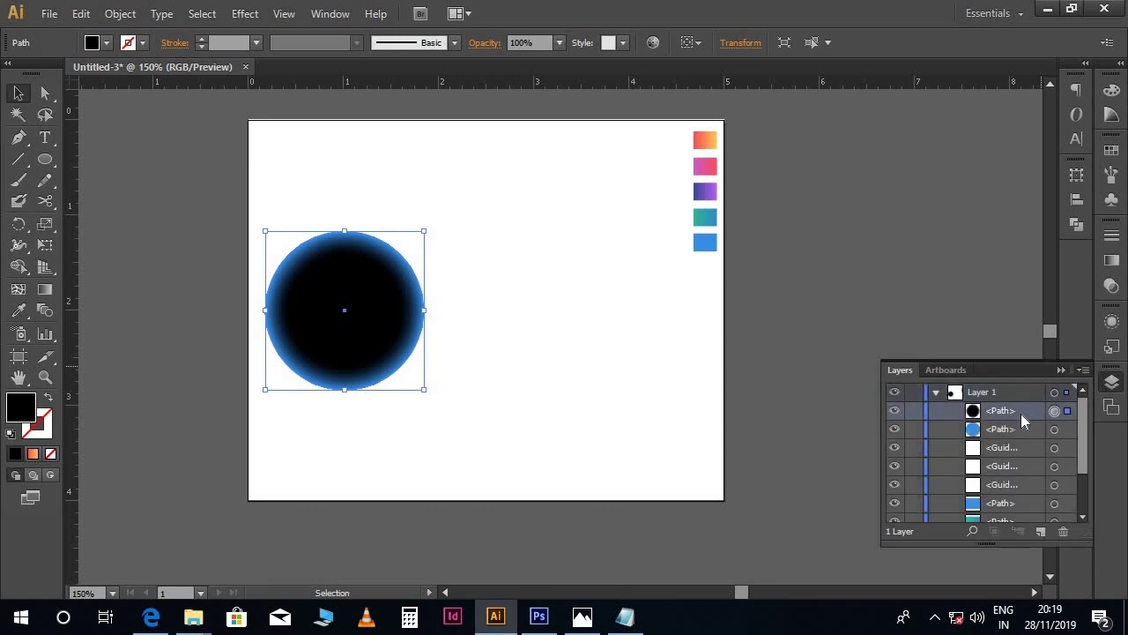
pyautogui.moveTo(1022, 421)
pyautogui.mouseDown()
pyautogui.moveTo(1023, 443)
pyautogui.moveTo(1014, 435)
pyautogui.mouseUp()
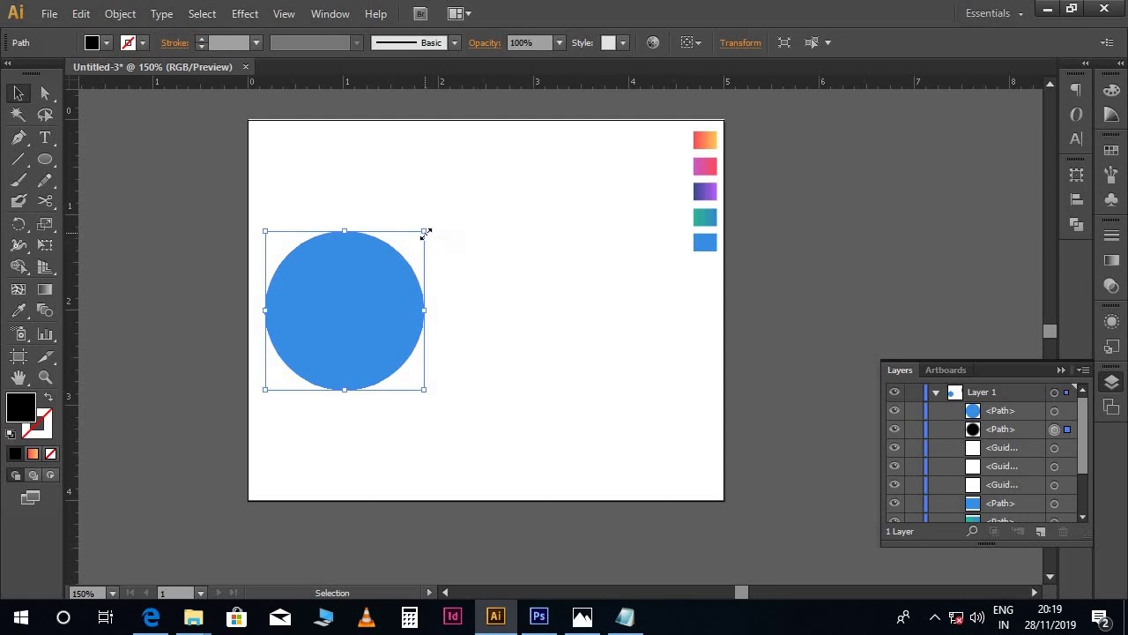
pyautogui.moveTo(426, 232); pyautogui.dragTo(433, 221)
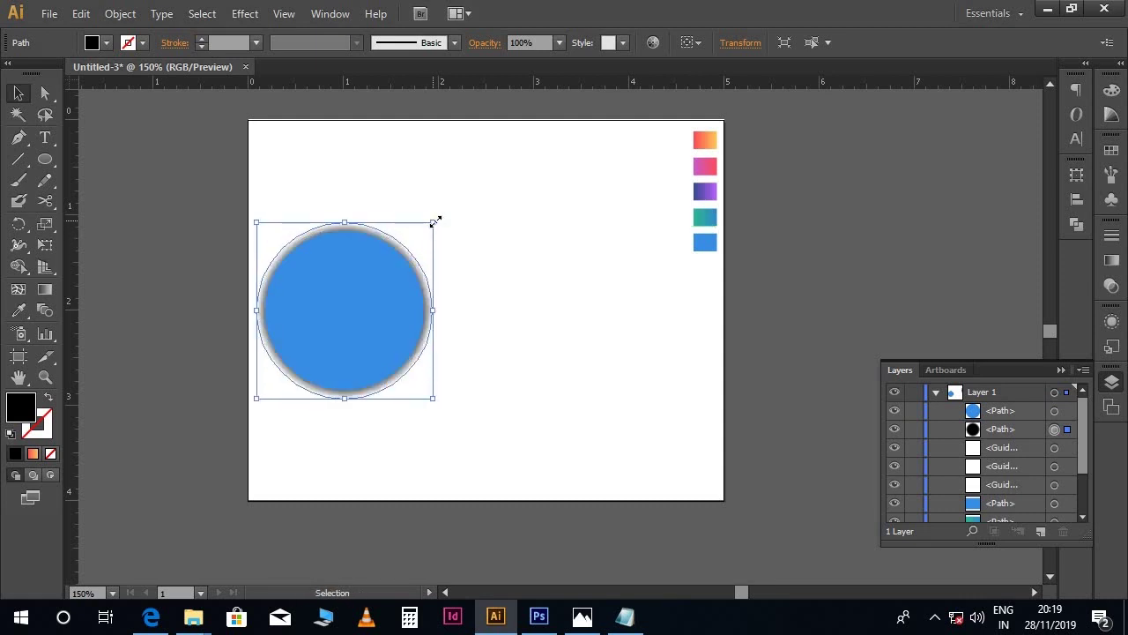
# Set the feathered shadow's opacity to 40%.
pyautogui.click(541, 43)
pyautogui.write('50')
pyautogui.press('Return')
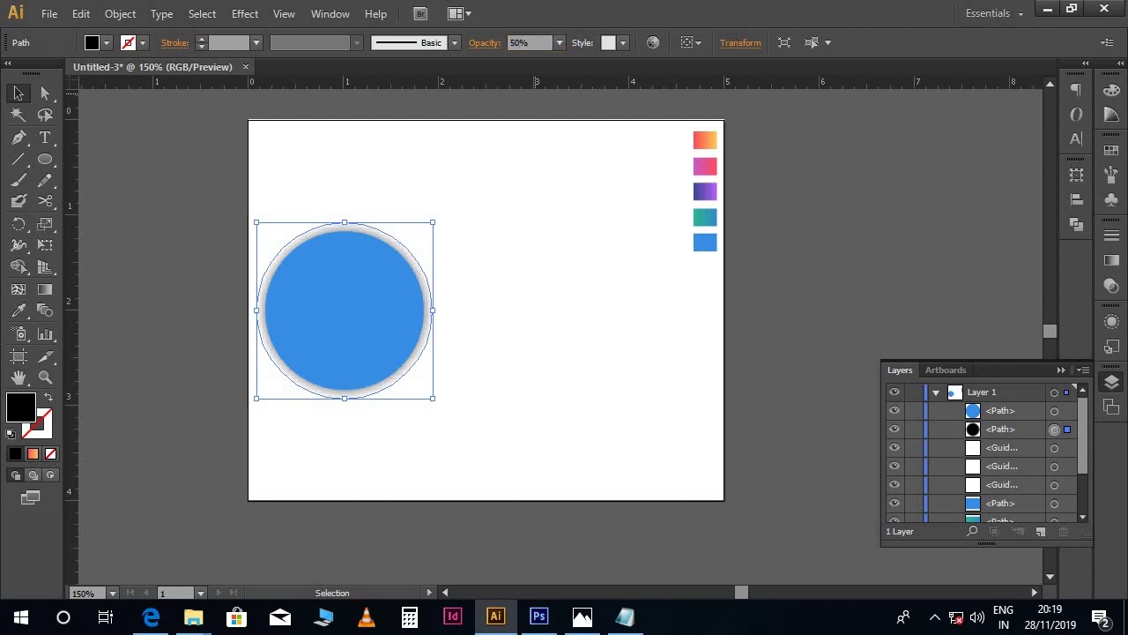
pyautogui.click(545, 44)
pyautogui.write('40')
pyautogui.press('Return')
pyautogui.click(520, 275)
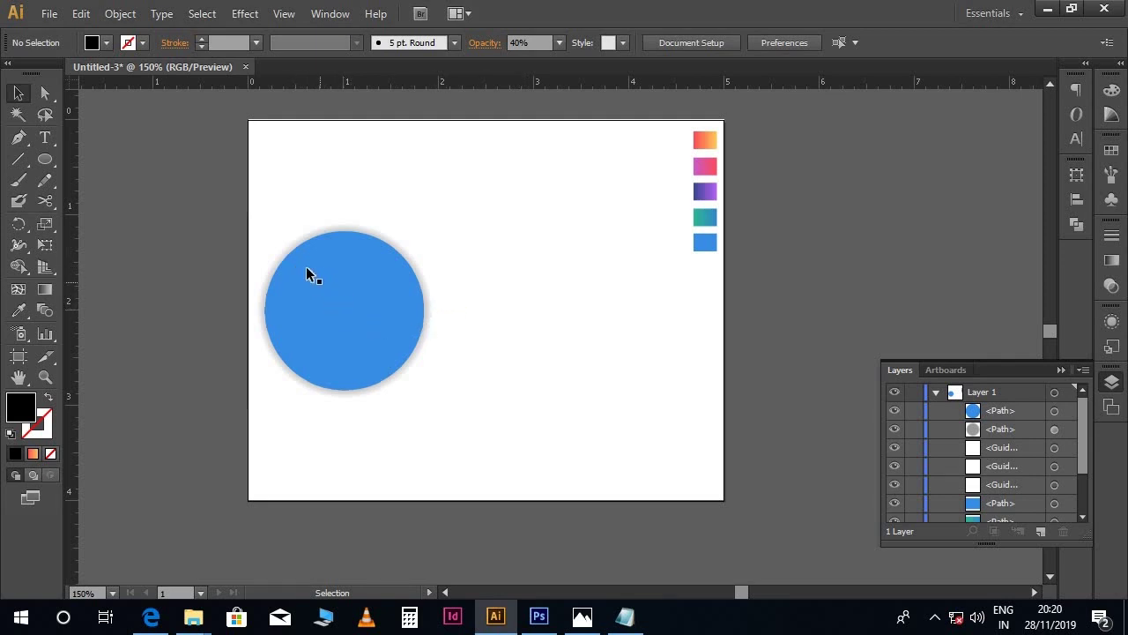
# Paste a copy of the blue circle in front and fill it black.
pyautogui.click(345, 320)
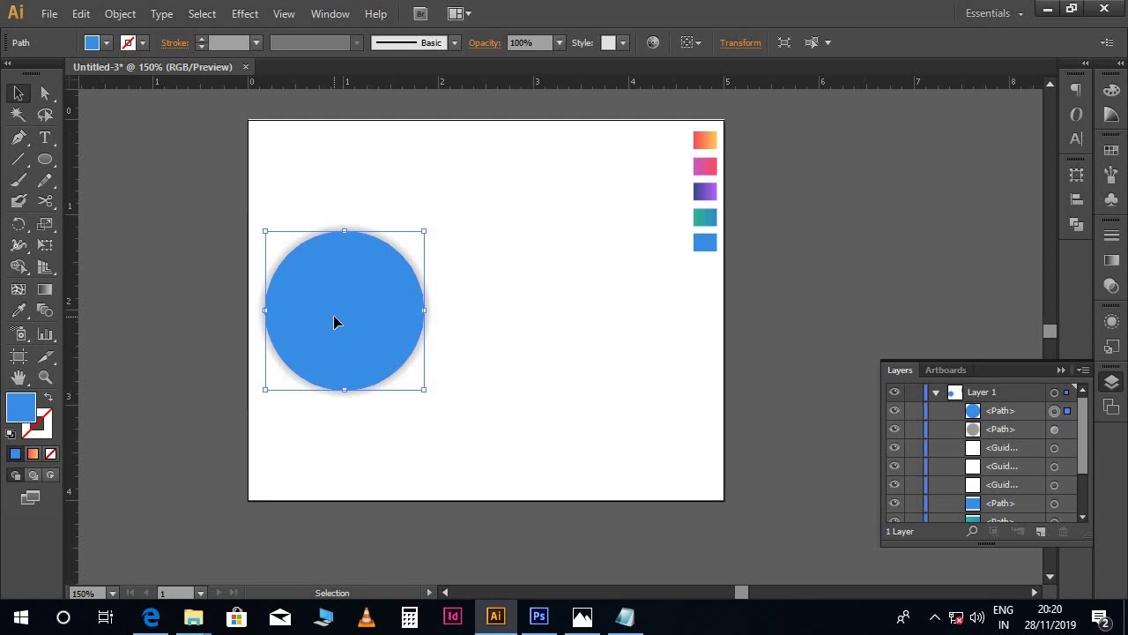
pyautogui.press('a')
pyautogui.press('v')
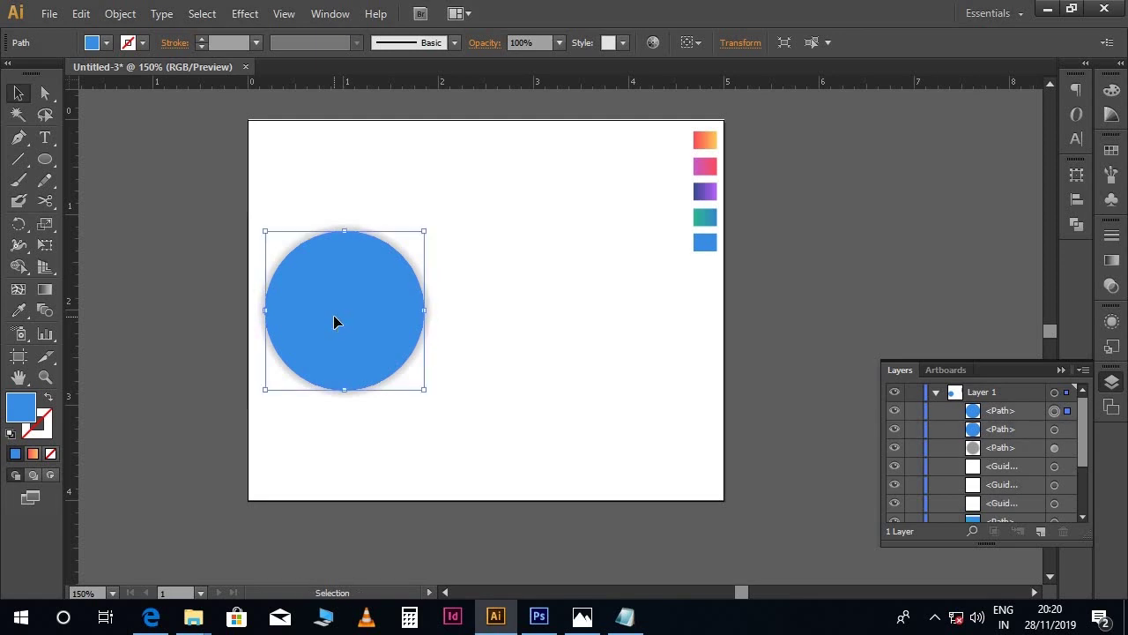
pyautogui.hotkey('ctrl', 'c')
pyautogui.hotkey('ctrl', 'f')
pyautogui.doubleClick(24, 414)
pyautogui.moveTo(726, 290); pyautogui.dragTo(680, 376)
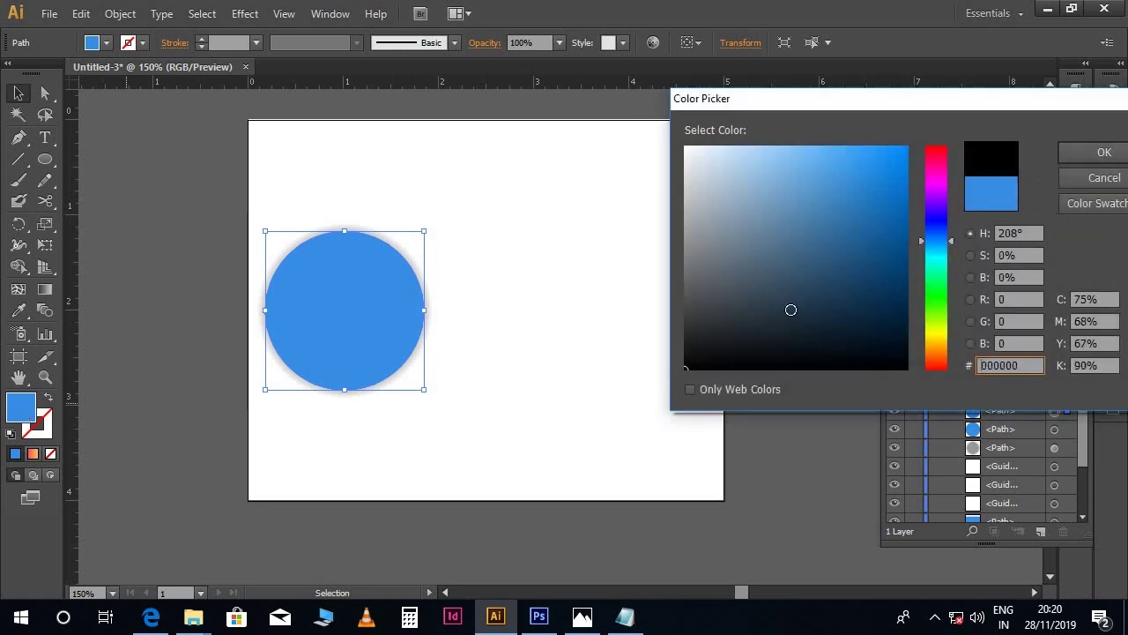
pyautogui.click(1069, 155)
pyautogui.click(476, 331)
pyautogui.click(407, 321)
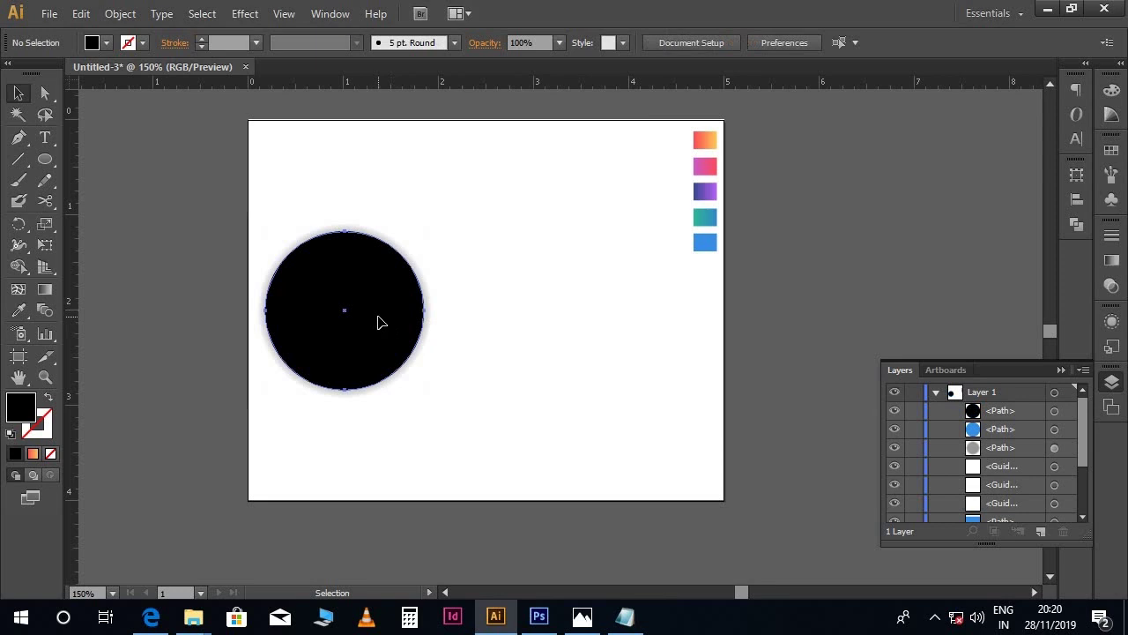
# Set the black copy to Overlay blending at 10% opacity and Knife-cut it diagonally.
pyautogui.click(1112, 286)
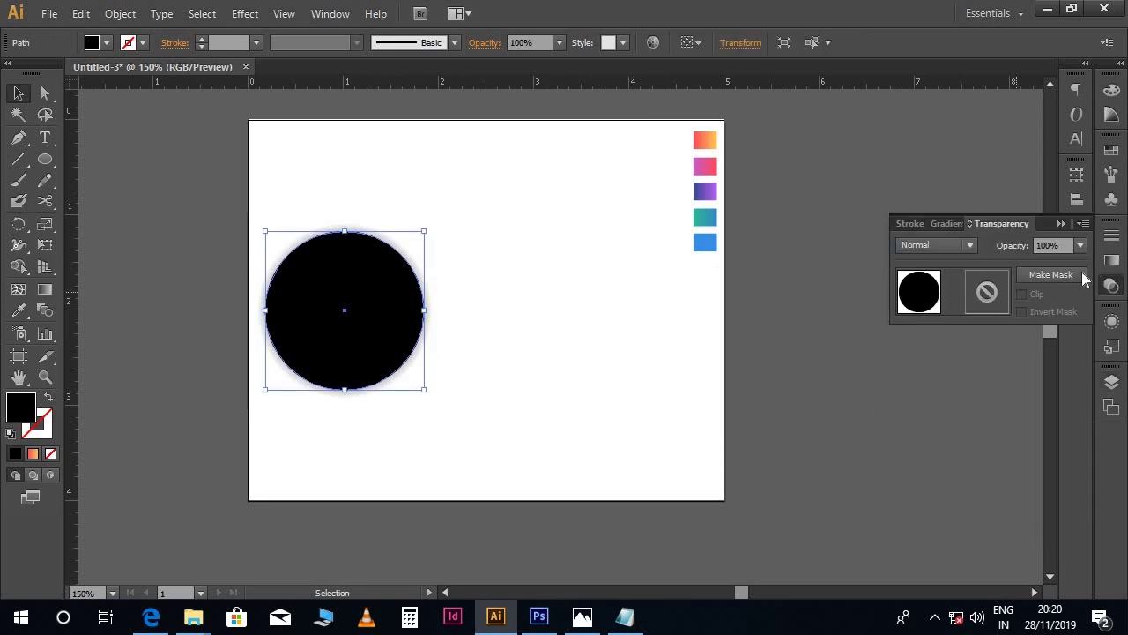
pyautogui.click(942, 245)
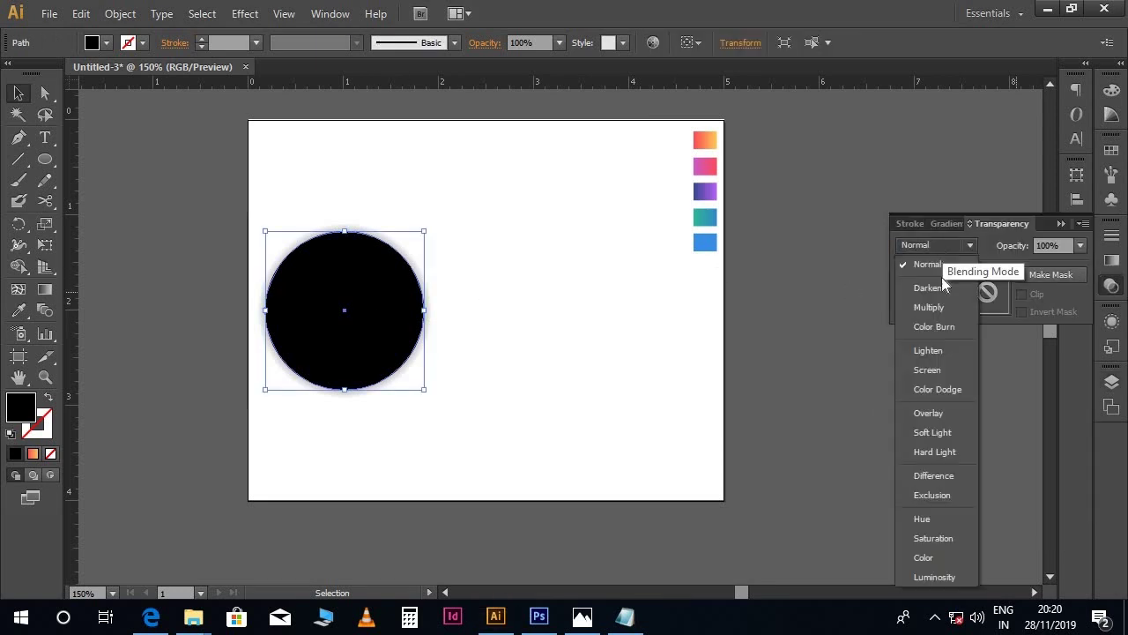
pyautogui.click(940, 412)
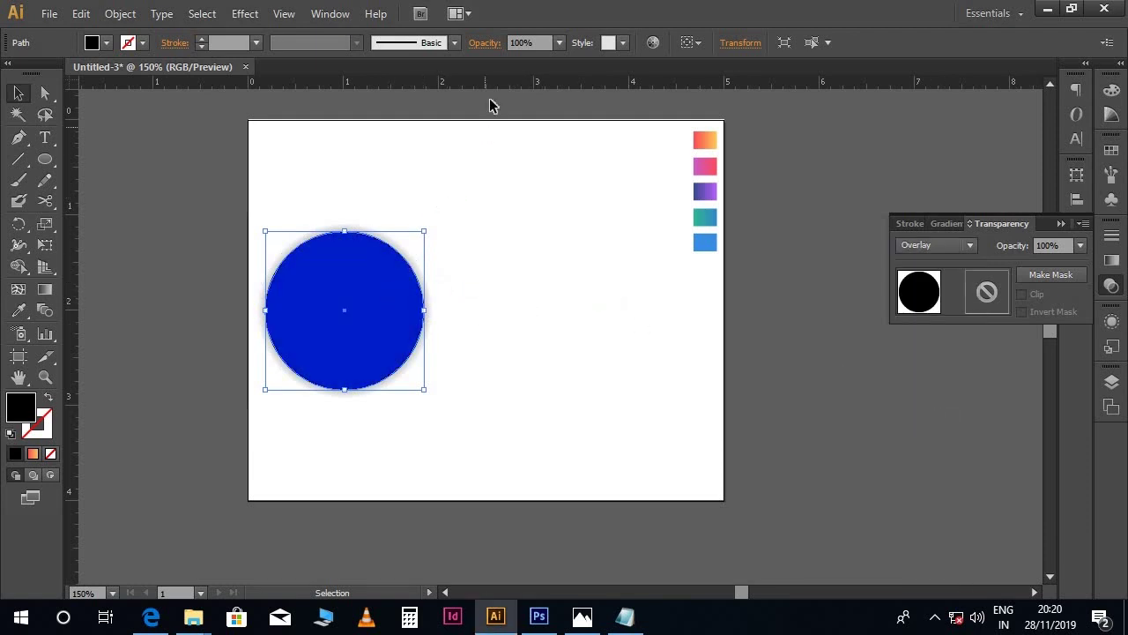
pyautogui.click(524, 43)
pyautogui.write('10')
pyautogui.press('Return')
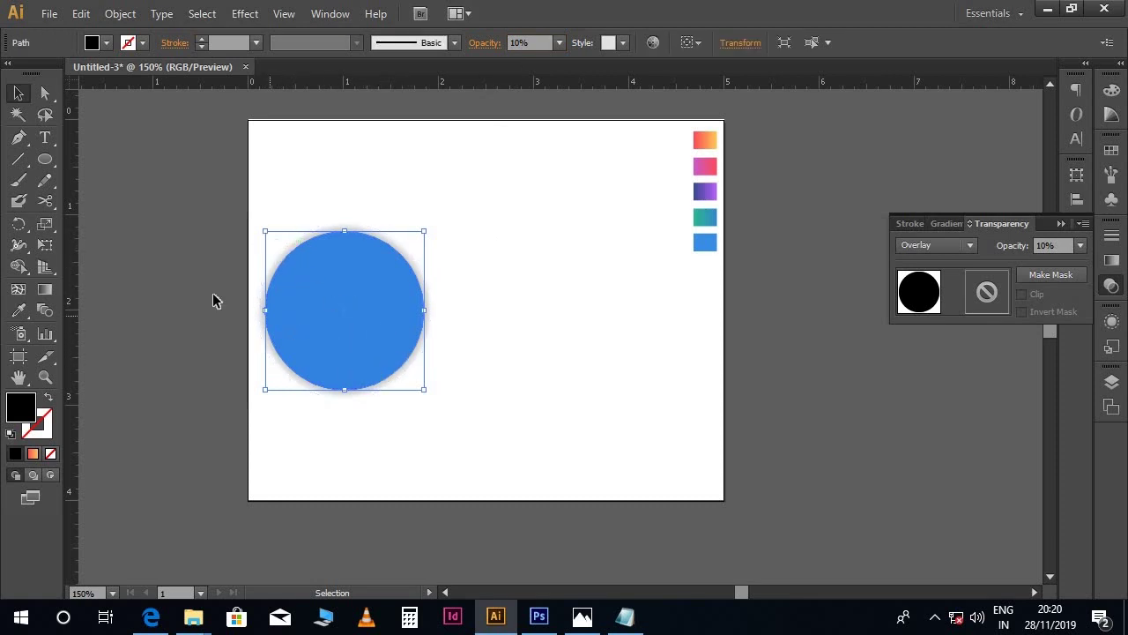
pyautogui.moveTo(50, 197); pyautogui.dragTo(116, 238)
pyautogui.moveTo(291, 244); pyautogui.dragTo(420, 359)
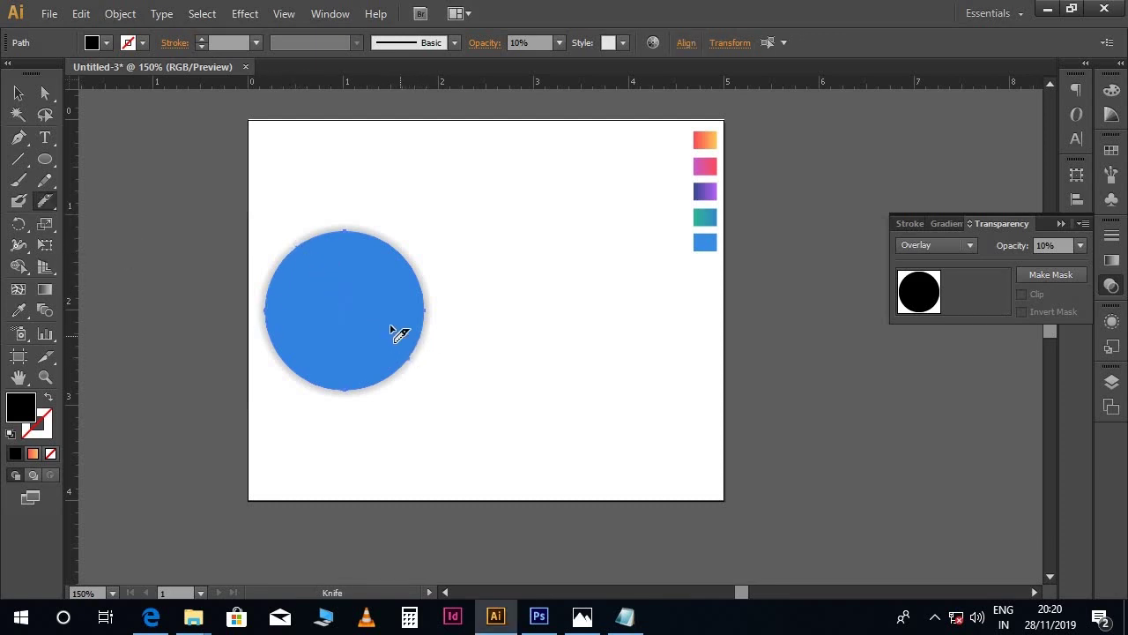
# Lower the opacity of the cut circle's lower-left piece to 8%.
pyautogui.press('v')
pyautogui.click(443, 272)
pyautogui.click(388, 282)
pyautogui.hotkey('ctrl', 'shift', 'a')
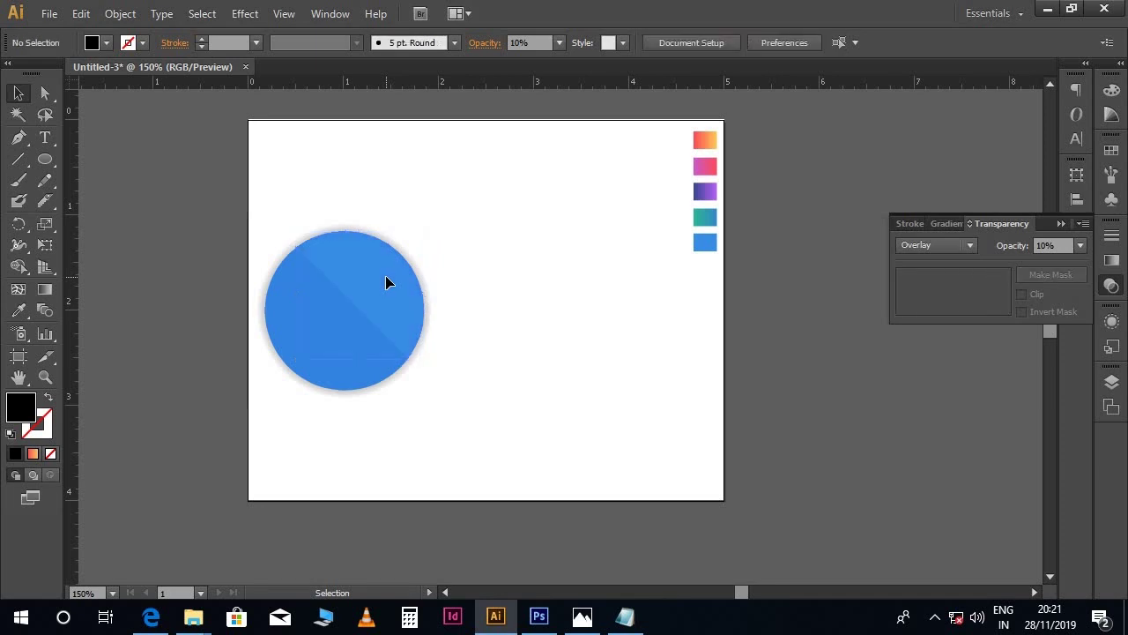
pyautogui.click(343, 340)
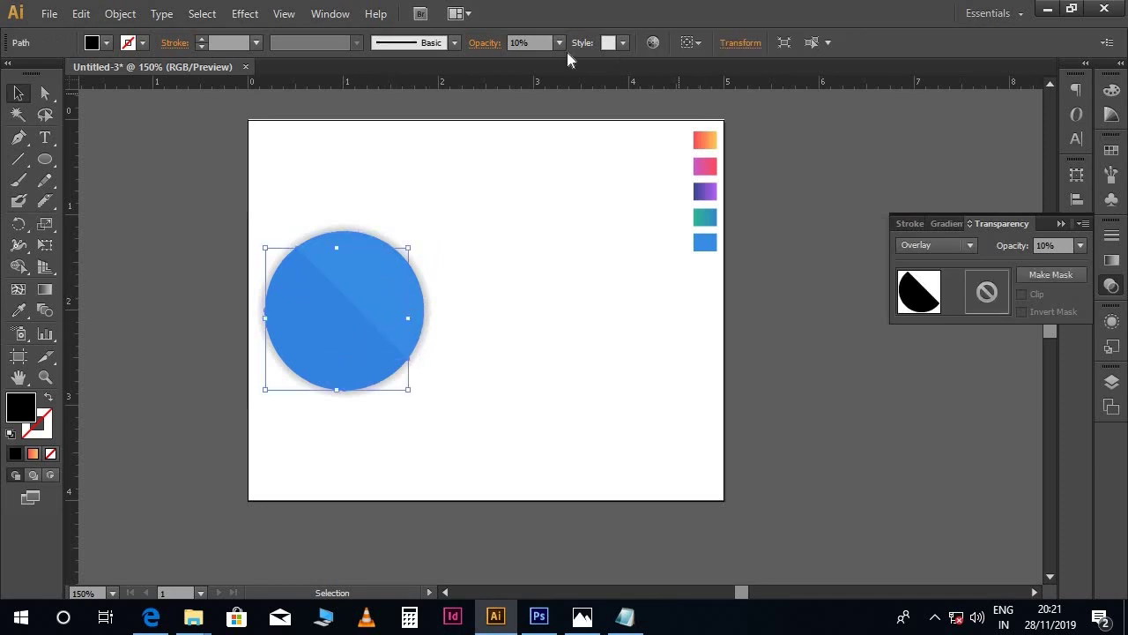
pyautogui.write('8')
pyautogui.press('Return')
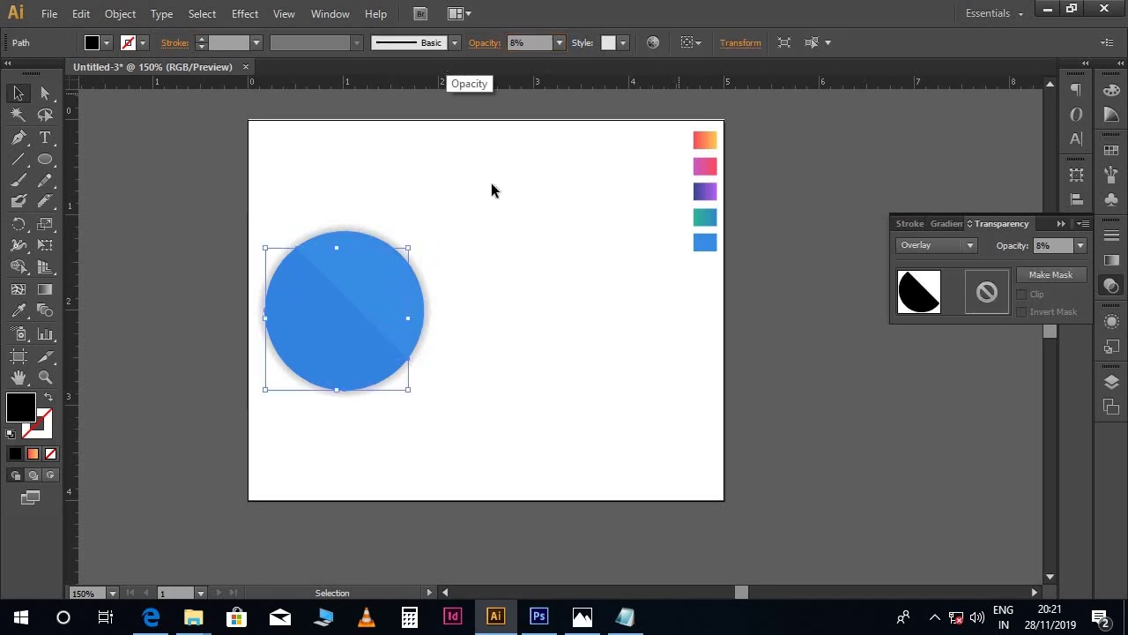
pyautogui.click(513, 305)
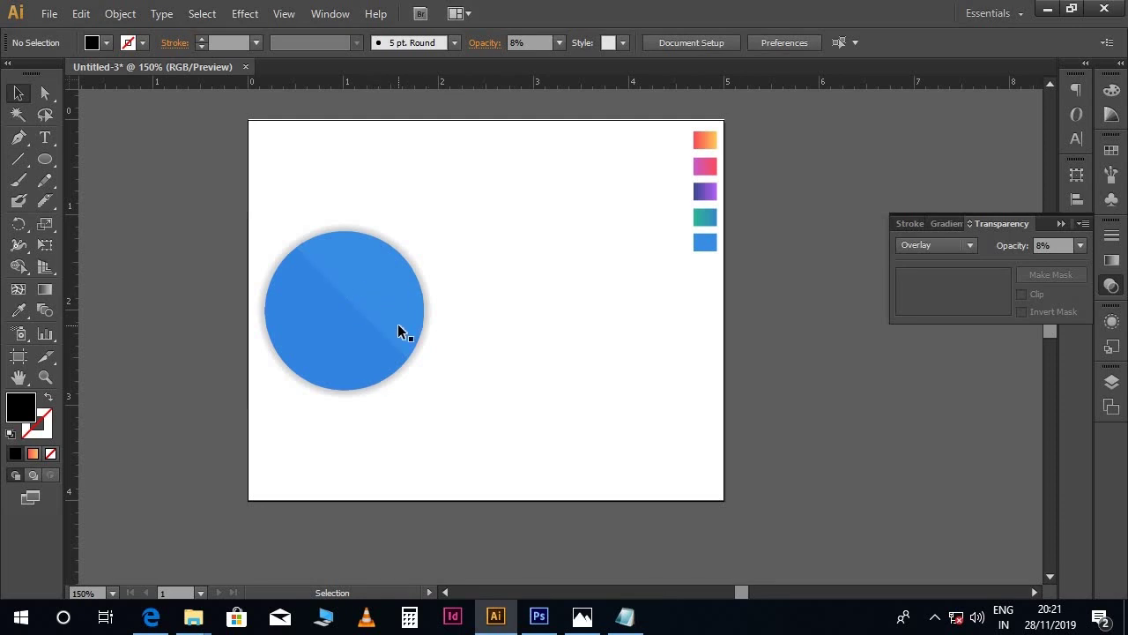
# Copy the Lorem Ipsum heading line from the Notepad notes.
pyautogui.scroll(-1, 396, 327)
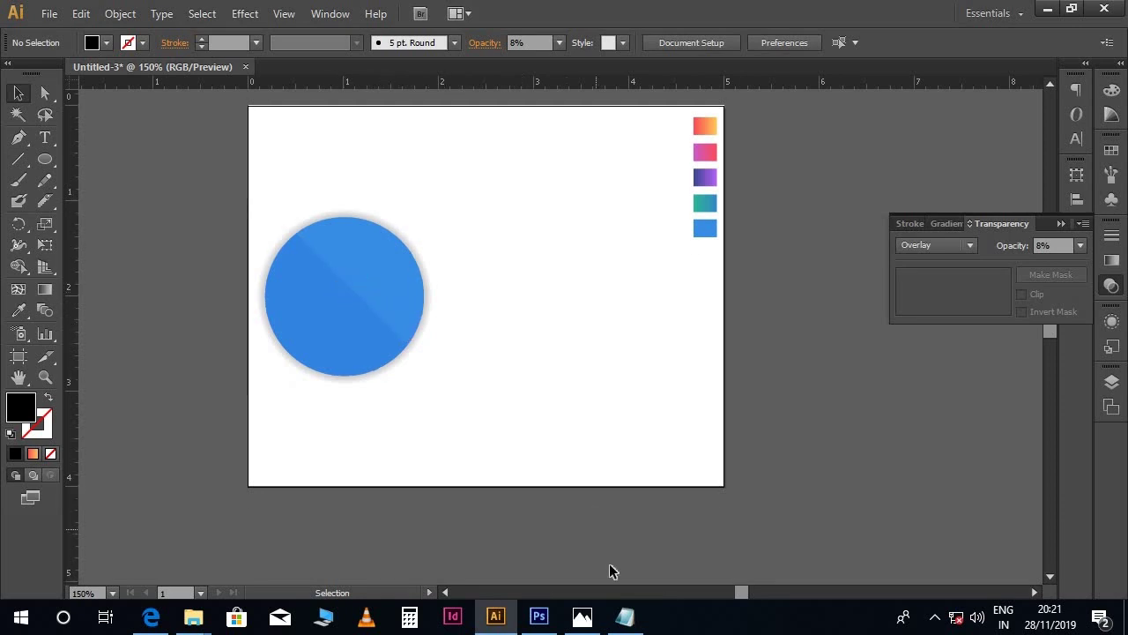
pyautogui.click(624, 617)
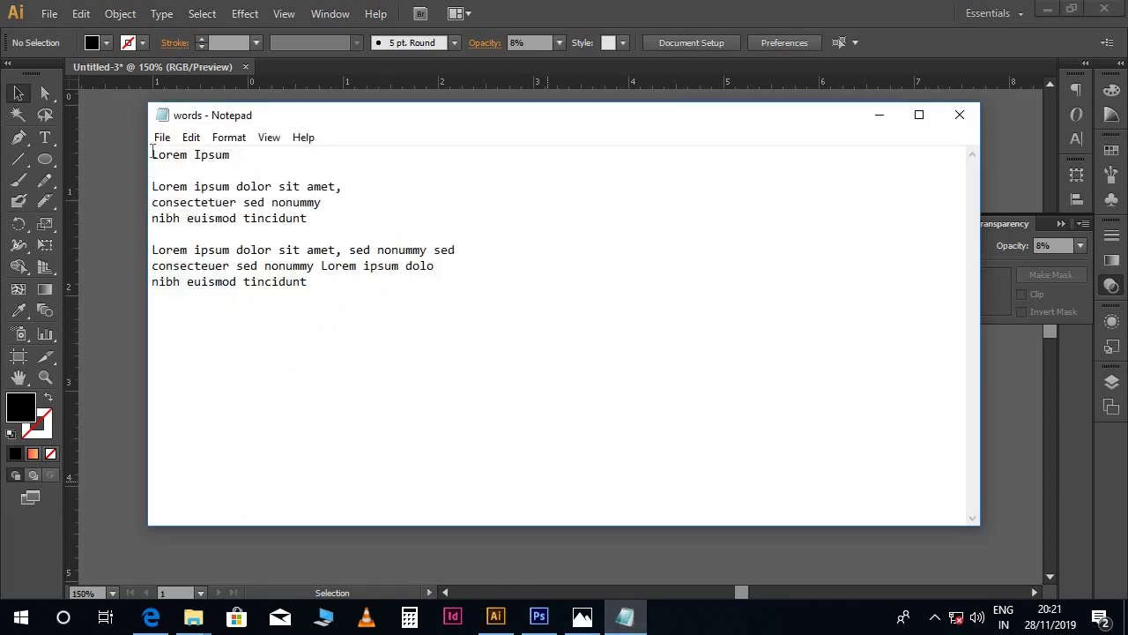
pyautogui.moveTo(152, 155); pyautogui.dragTo(246, 148)
pyautogui.click(119, 182)
# Paste the LOREMIPSUM heading as text on the circle and set it in Bebas.
pyautogui.press('t')
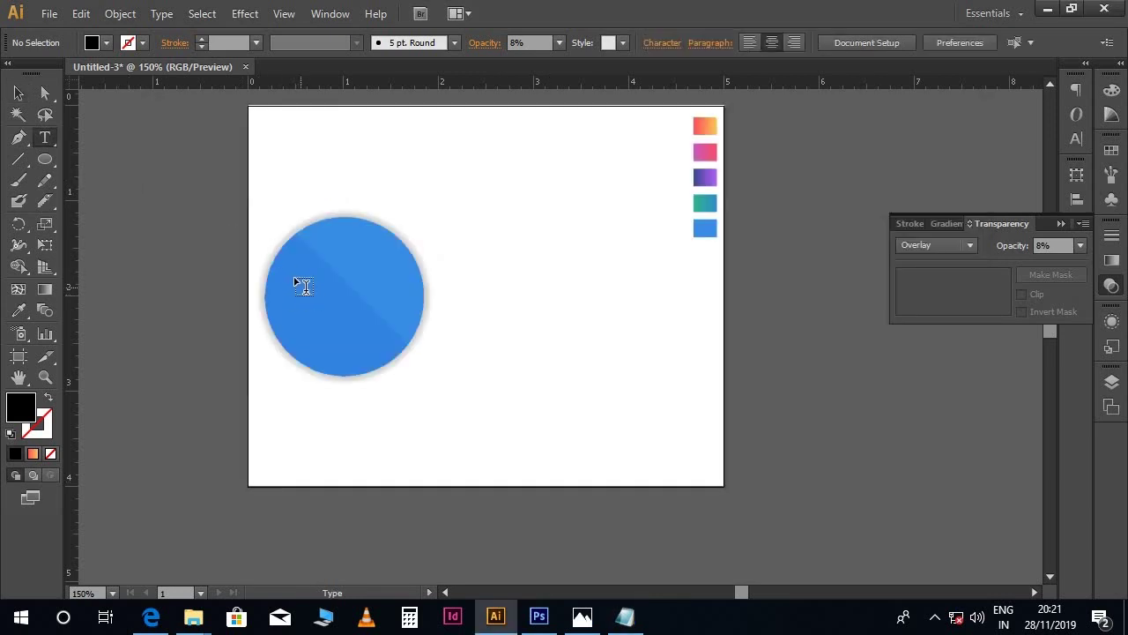
pyautogui.click(293, 278)
pyautogui.hotkey('ctrl', 'v')
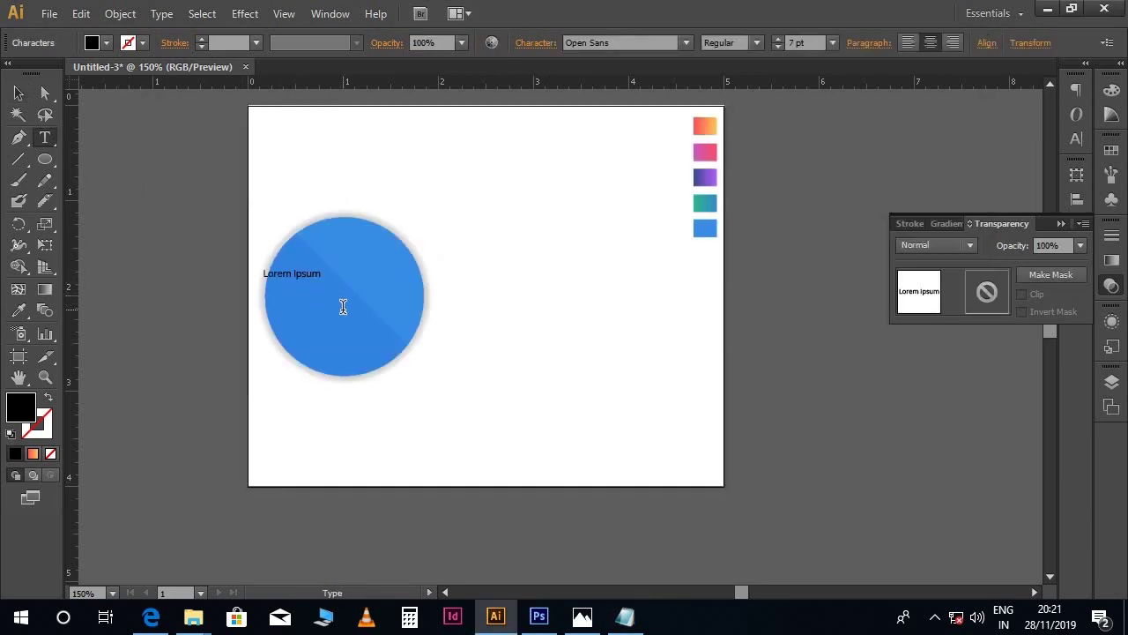
pyautogui.hotkey('ctrl', 'a')
pyautogui.click(652, 42)
pyautogui.write('B')
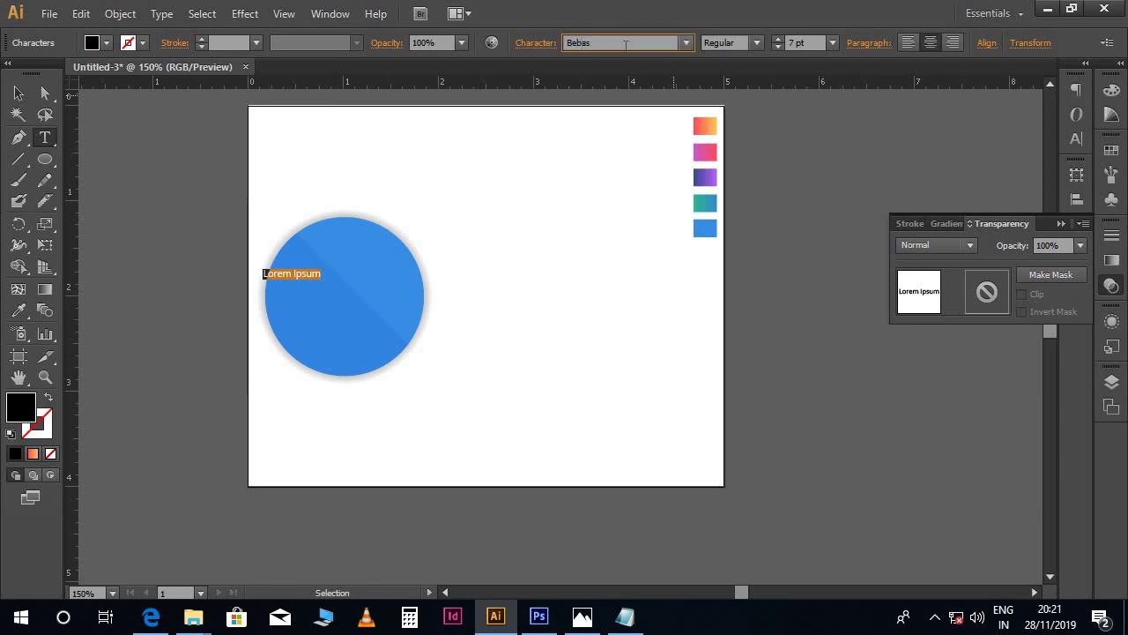
pyautogui.press('Return')
# Size the heading to 16 pt and position it in the upper middle of the circle.
pyautogui.click(812, 42)
pyautogui.write('15')
pyautogui.press('Return')
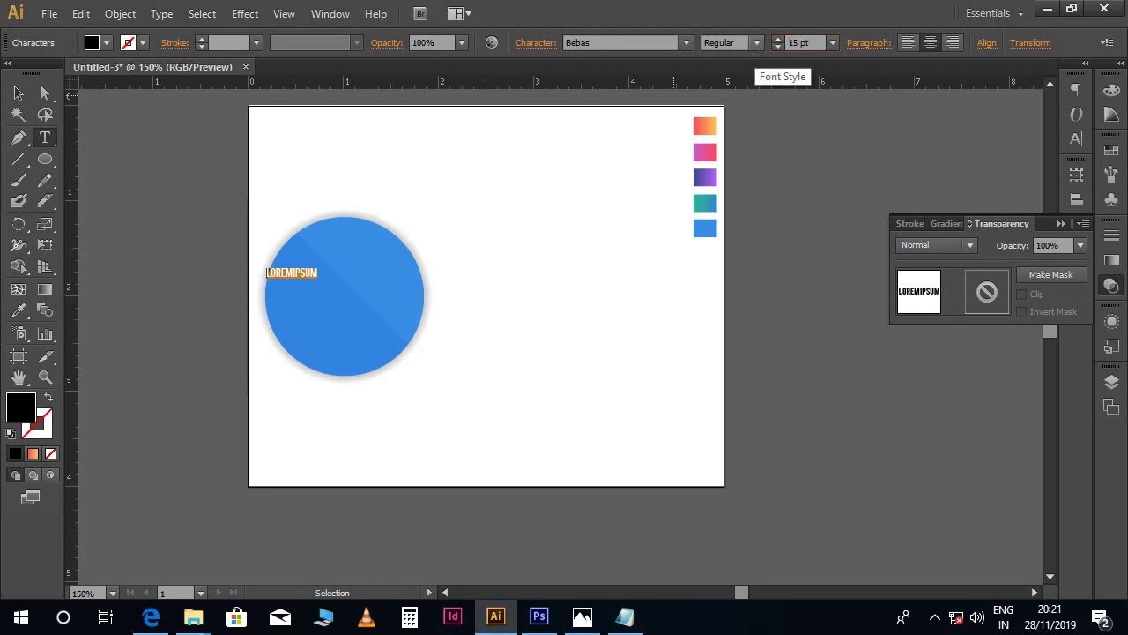
pyautogui.click(19, 93)
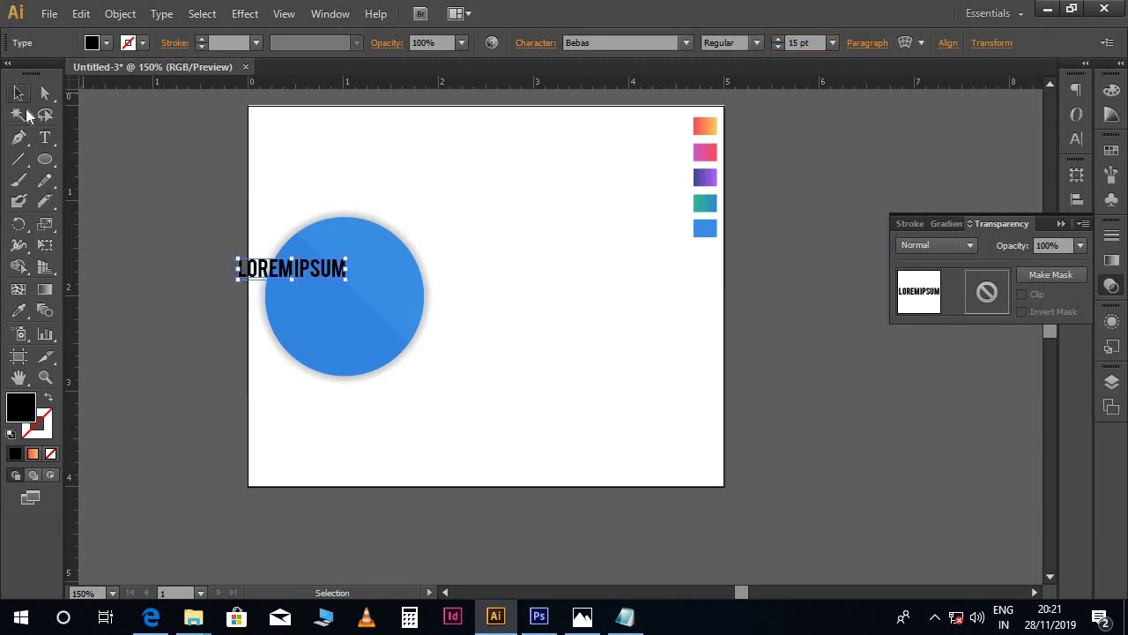
pyautogui.moveTo(311, 276); pyautogui.dragTo(372, 297)
pyautogui.press('Down')
pyautogui.press('Down')
pyautogui.press('Down')
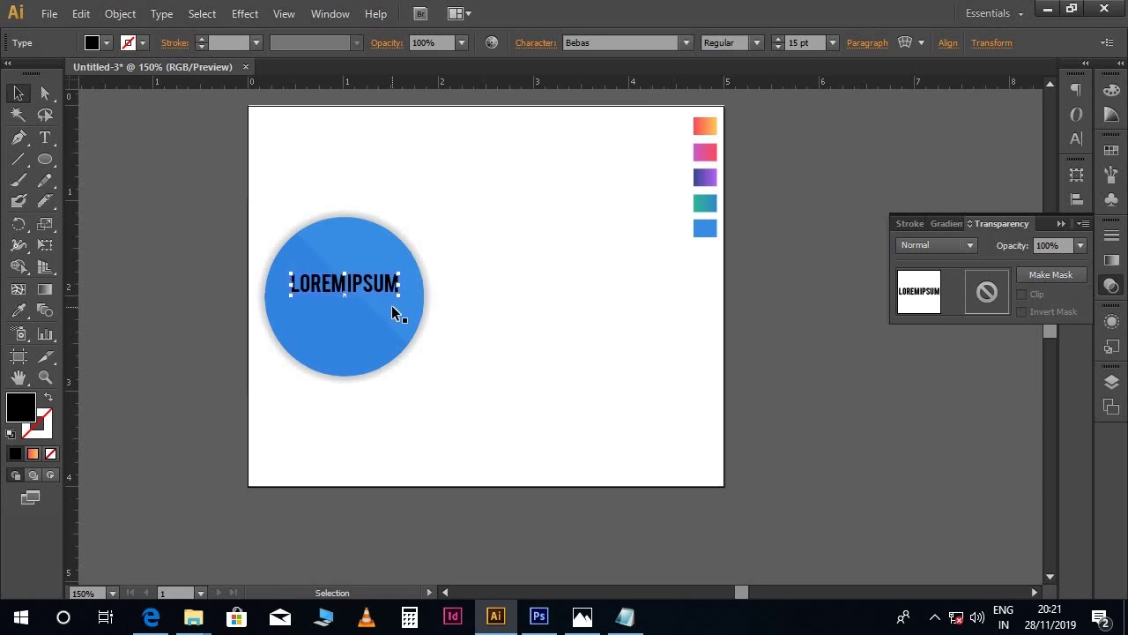
pyautogui.click(800, 43)
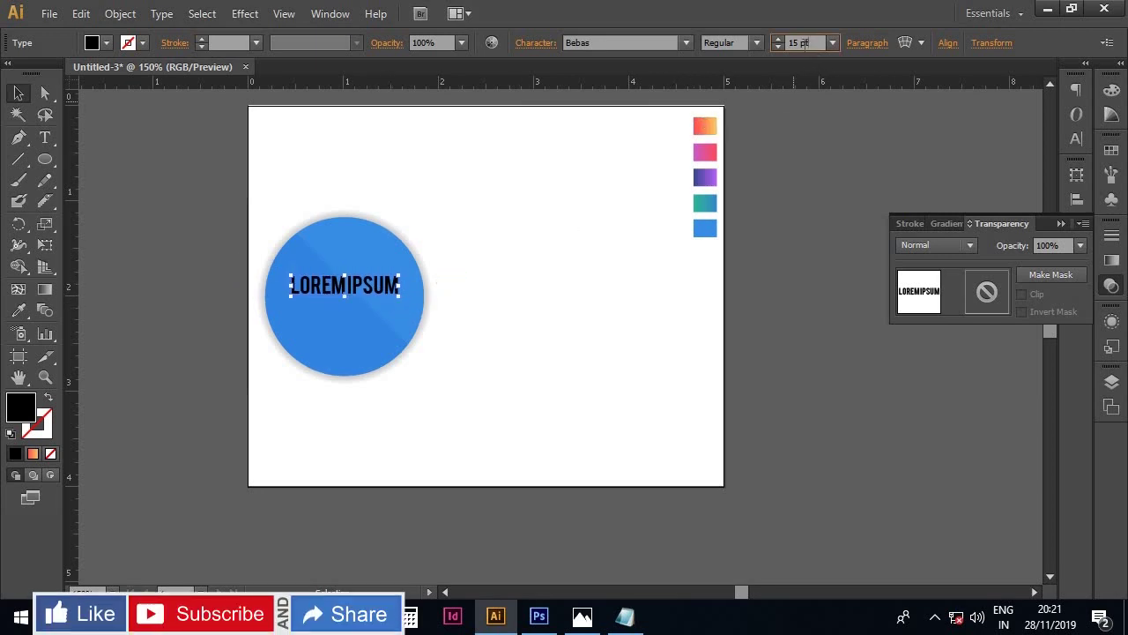
pyautogui.write('16')
pyautogui.press('Return')
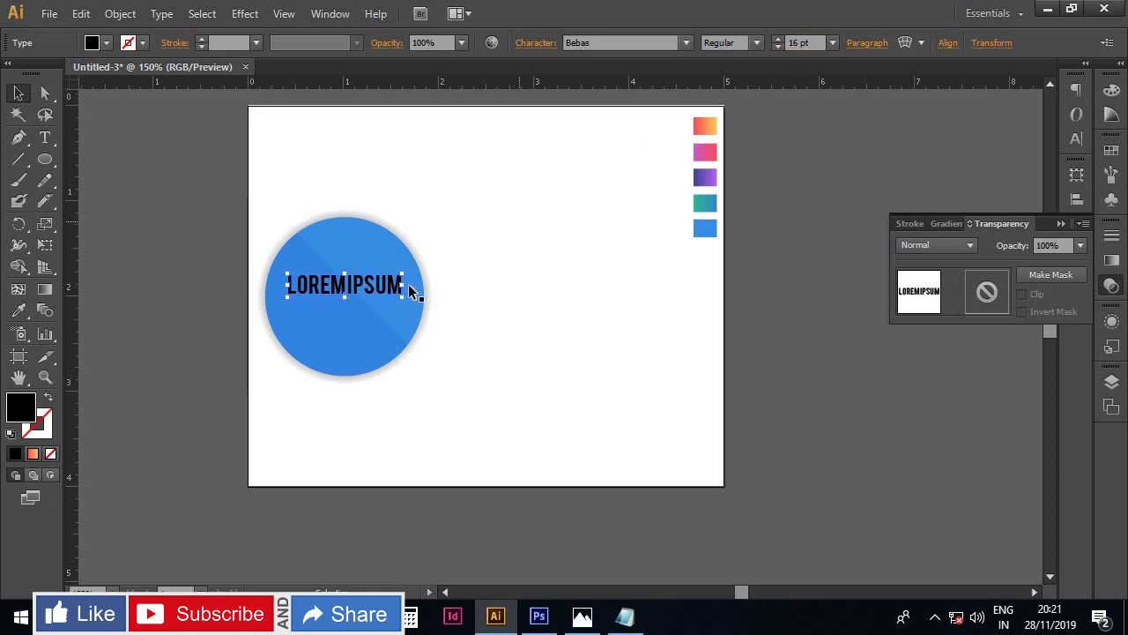
# Fill the heading white.
pyautogui.doubleClick(12, 413)
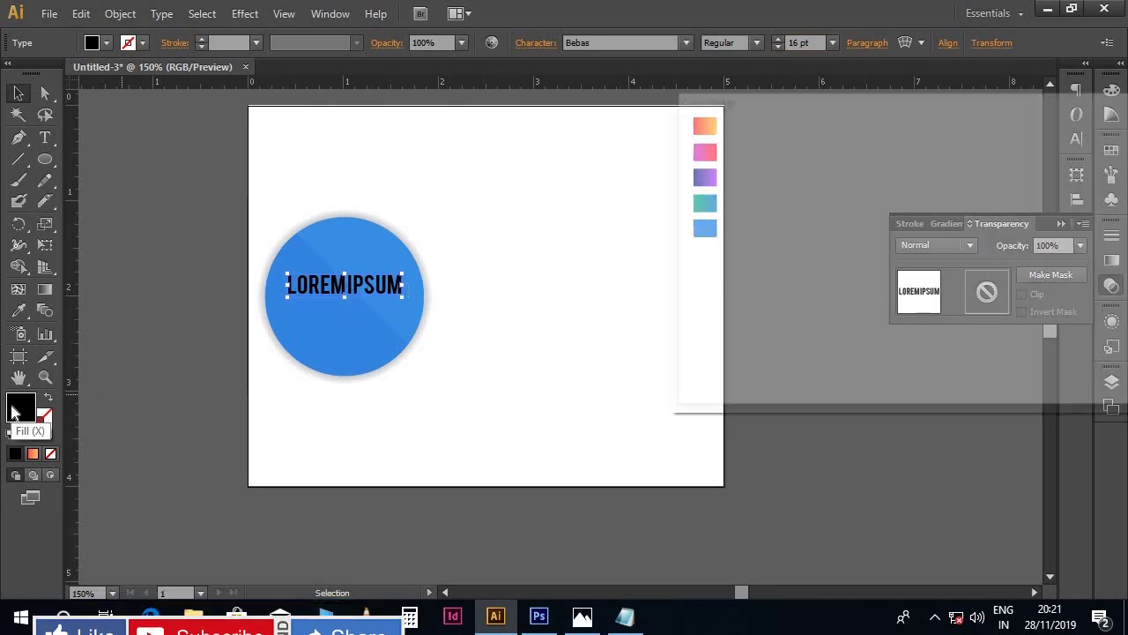
pyautogui.click(713, 165)
pyautogui.moveTo(713, 166); pyautogui.dragTo(679, 139)
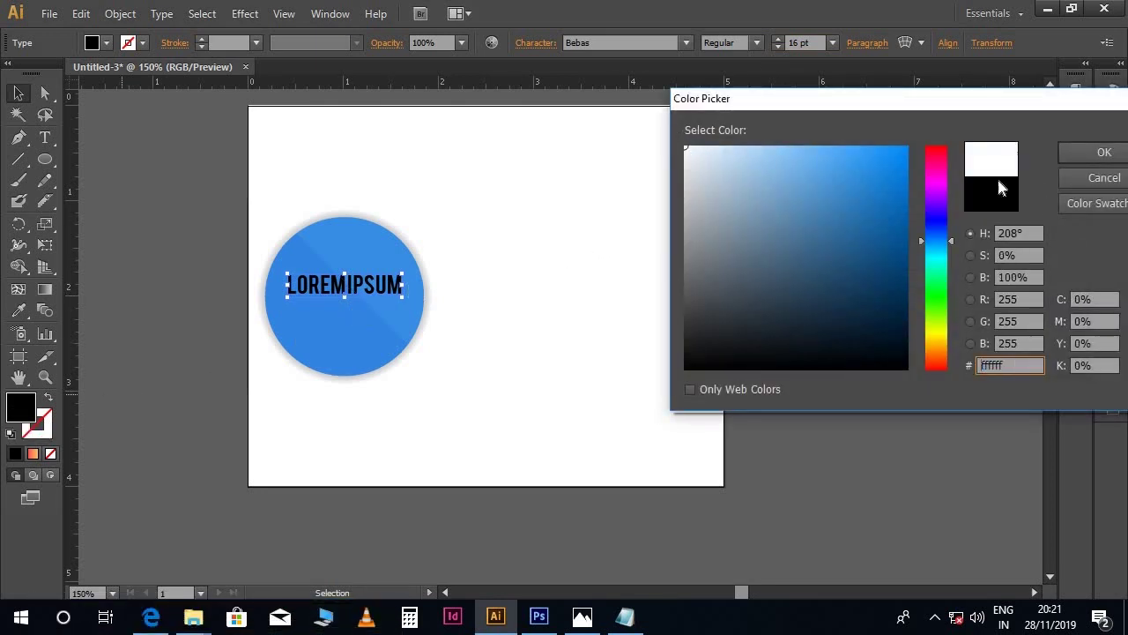
pyautogui.click(1072, 151)
pyautogui.click(566, 294)
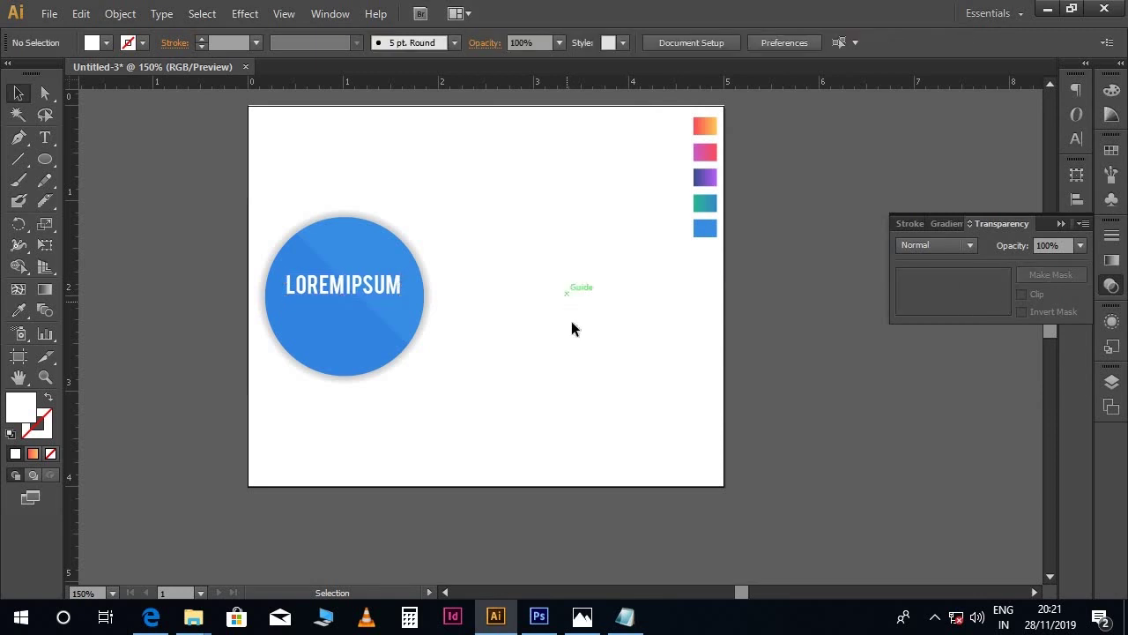
pyautogui.click(624, 615)
# Paste the three body text lines into a text area below the heading in Open Sans.
pyautogui.moveTo(316, 219); pyautogui.dragTo(154, 188)
pyautogui.click(111, 229)
pyautogui.press('t')
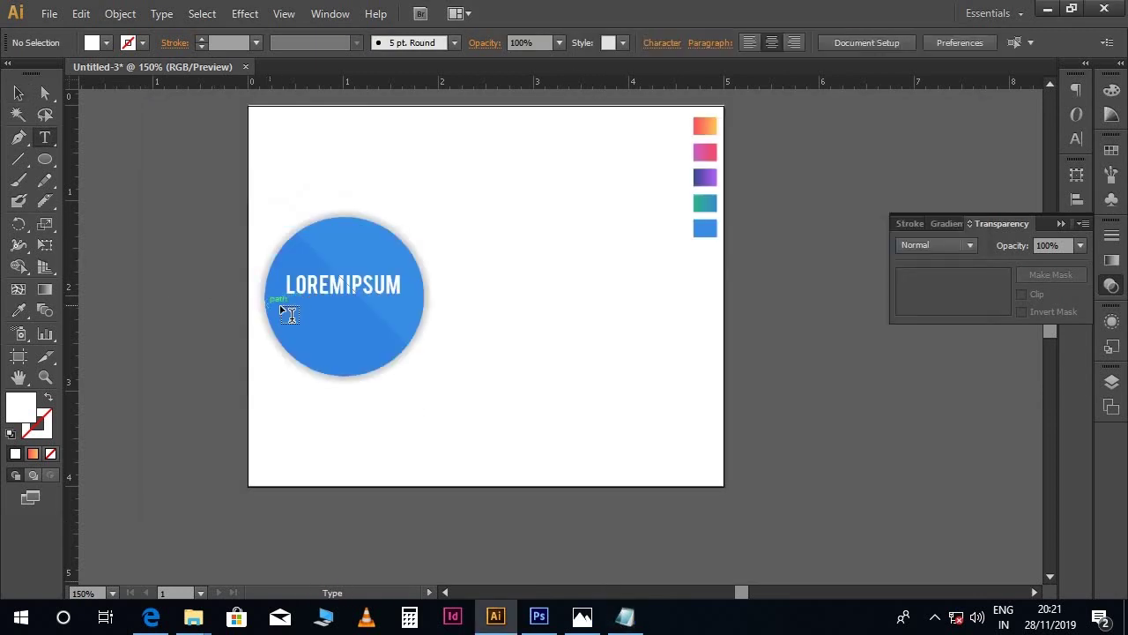
pyautogui.moveTo(307, 314); pyautogui.dragTo(412, 354)
pyautogui.write('LOREMIPSUM DOLOR SIT')
pyautogui.hotkey('ctrl', 'a')
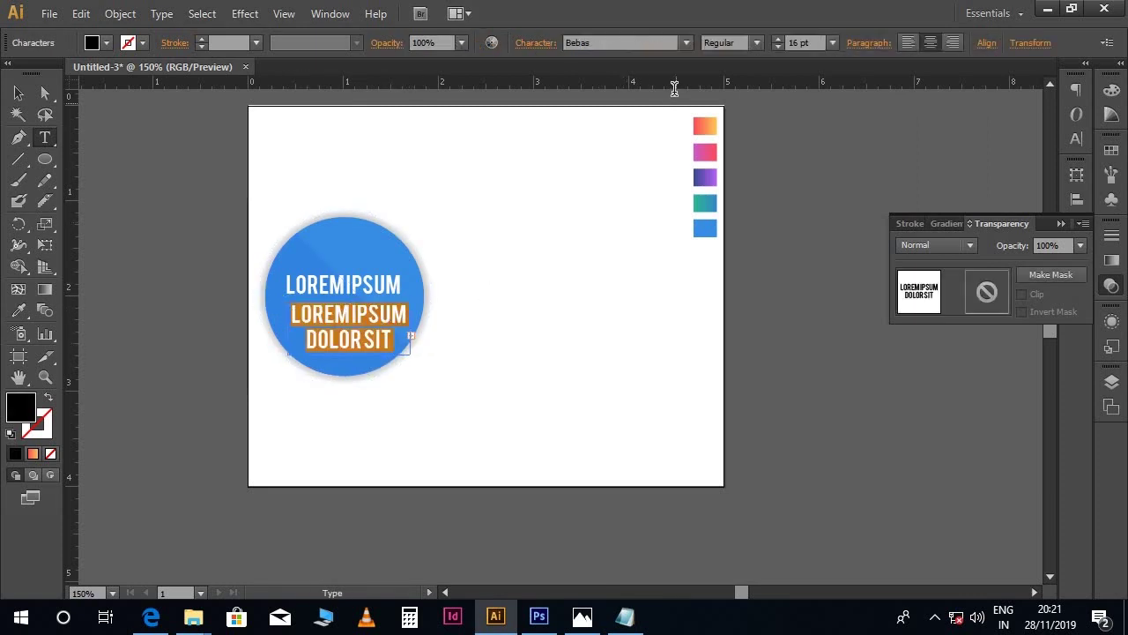
pyautogui.click(597, 43)
pyautogui.write('Open San')
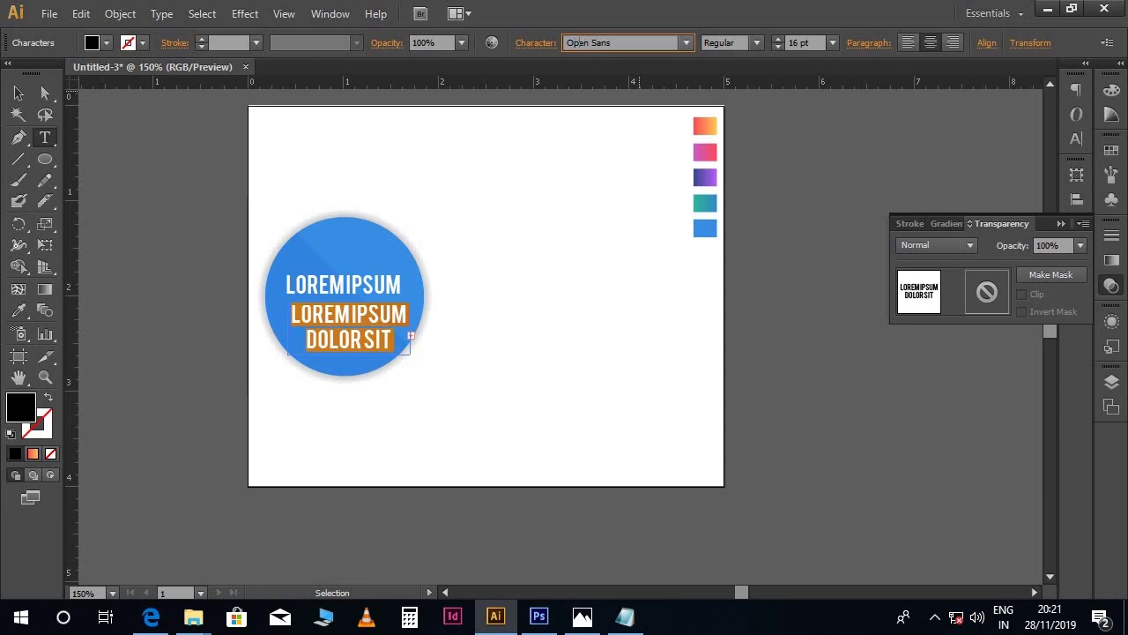
pyautogui.press('Return')
# Set the body text to 8 pt, then resize and nudge its text box.
pyautogui.click(810, 42)
pyautogui.write('9')
pyautogui.press('Return')
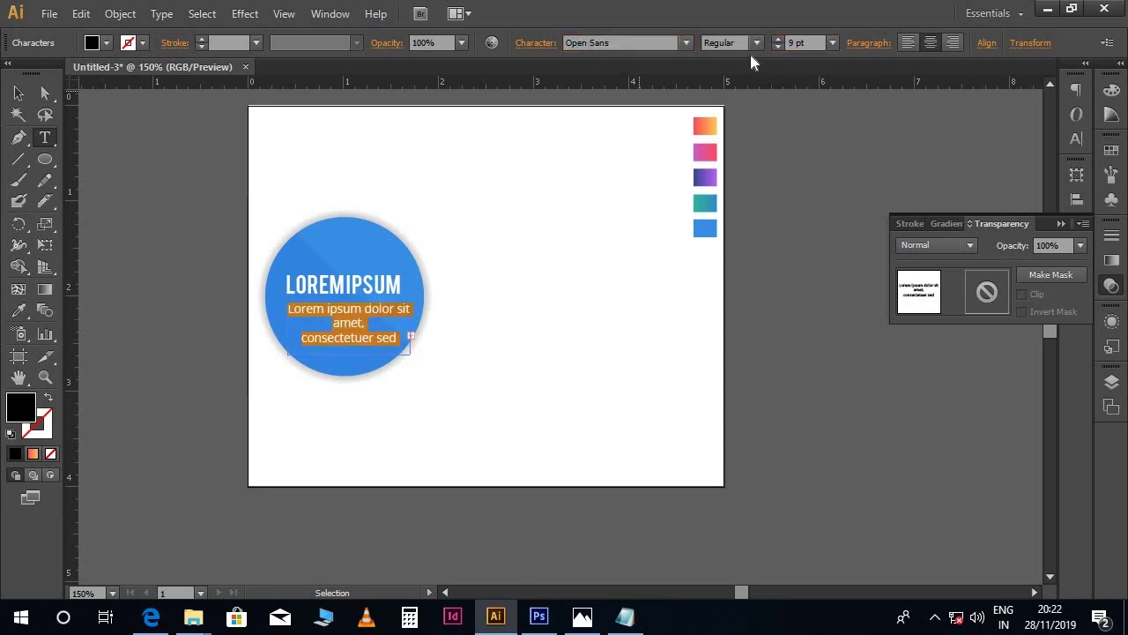
pyautogui.click(18, 93)
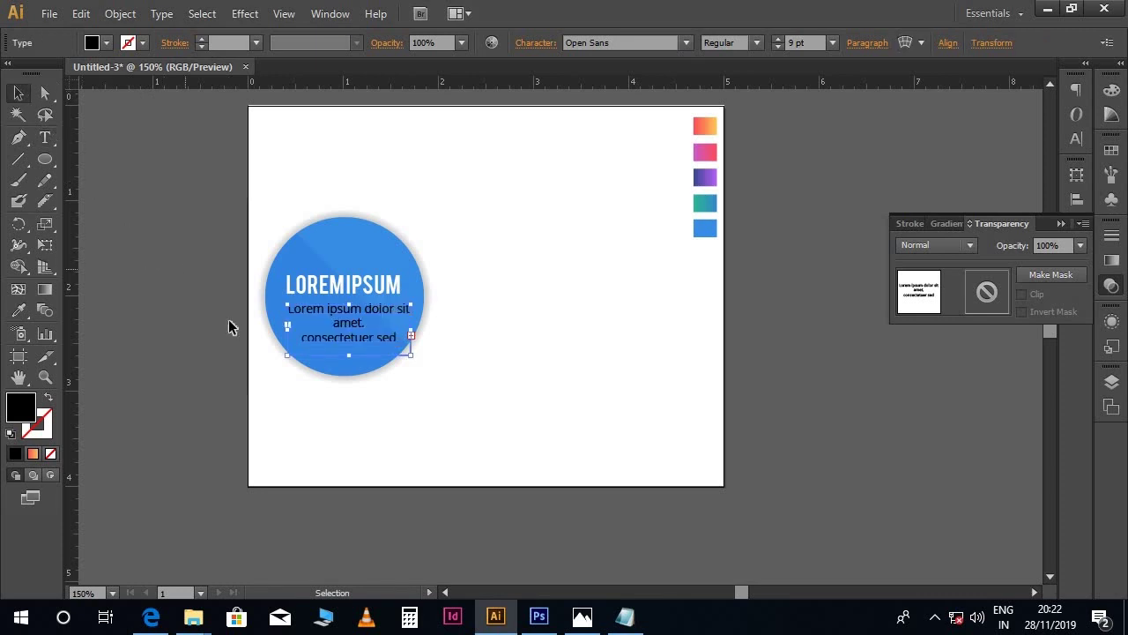
pyautogui.moveTo(286, 354); pyautogui.dragTo(270, 353)
pyautogui.moveTo(413, 356); pyautogui.dragTo(424, 370)
pyautogui.click(802, 42)
pyautogui.write('8')
pyautogui.press('Return')
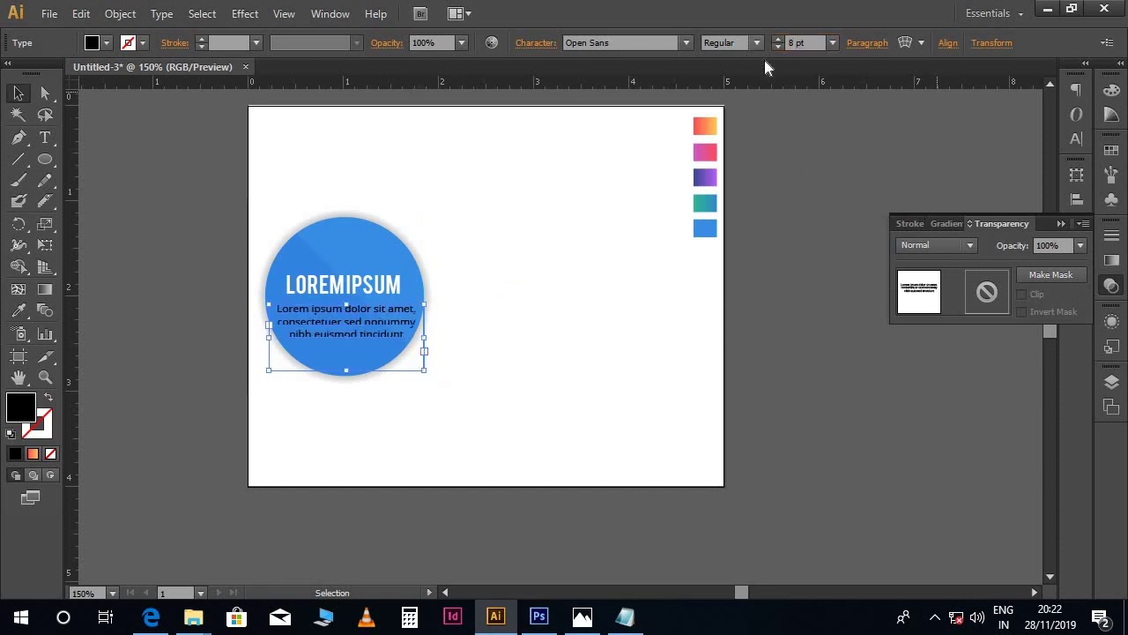
pyautogui.press('Up')
pyautogui.press('Up')
pyautogui.press('Up')
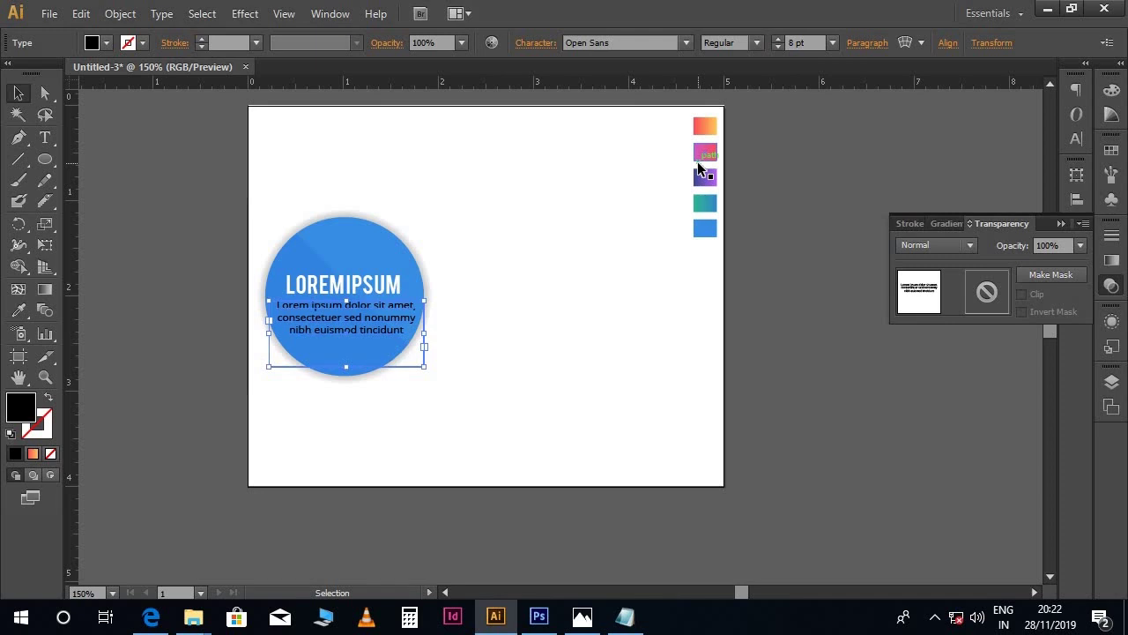
pyautogui.press('Left')
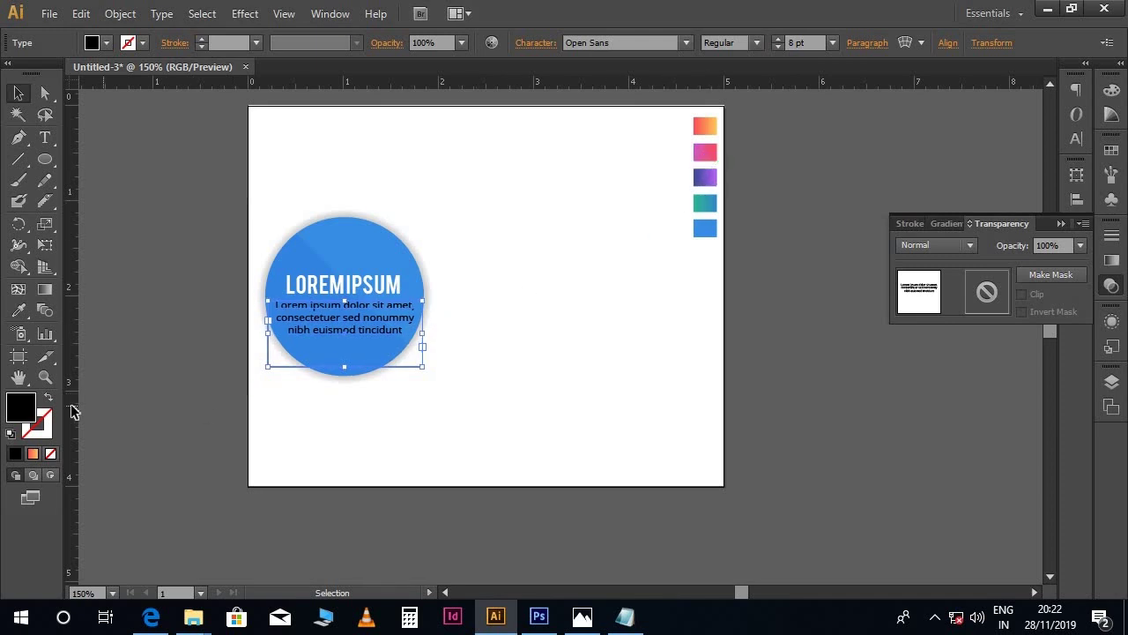
# Fill the body text white.
pyautogui.doubleClick(27, 405)
pyautogui.moveTo(767, 180); pyautogui.dragTo(672, 141)
pyautogui.click(1084, 152)
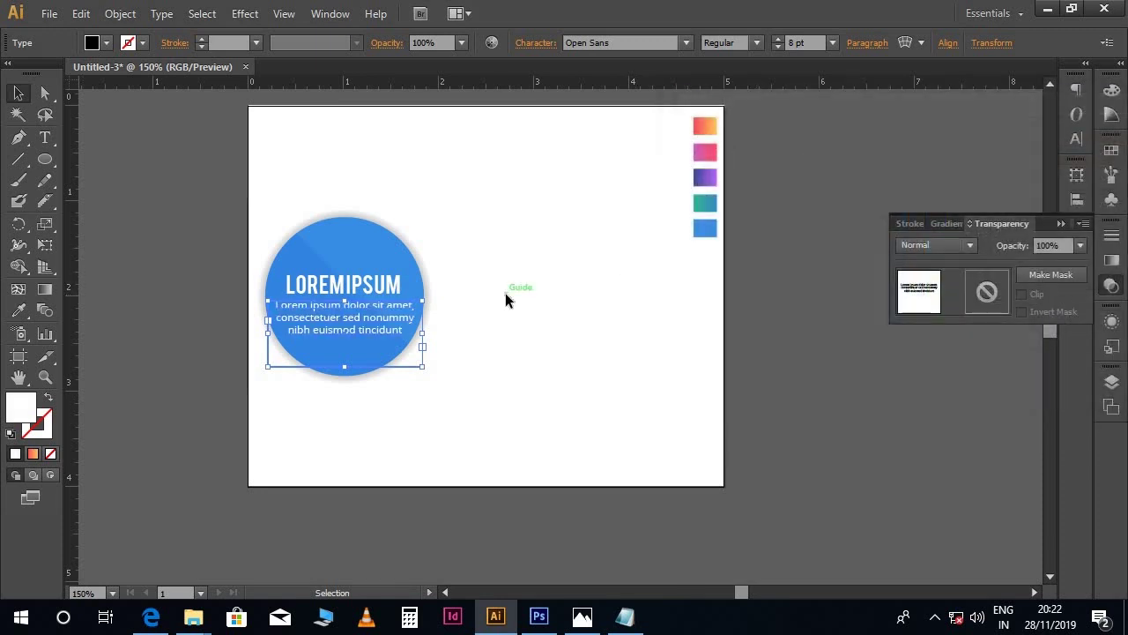
pyautogui.click(505, 293)
pyautogui.scroll(1, 509, 299)
# Horizontally centre the body text frame on the blue circle.
pyautogui.click(394, 330)
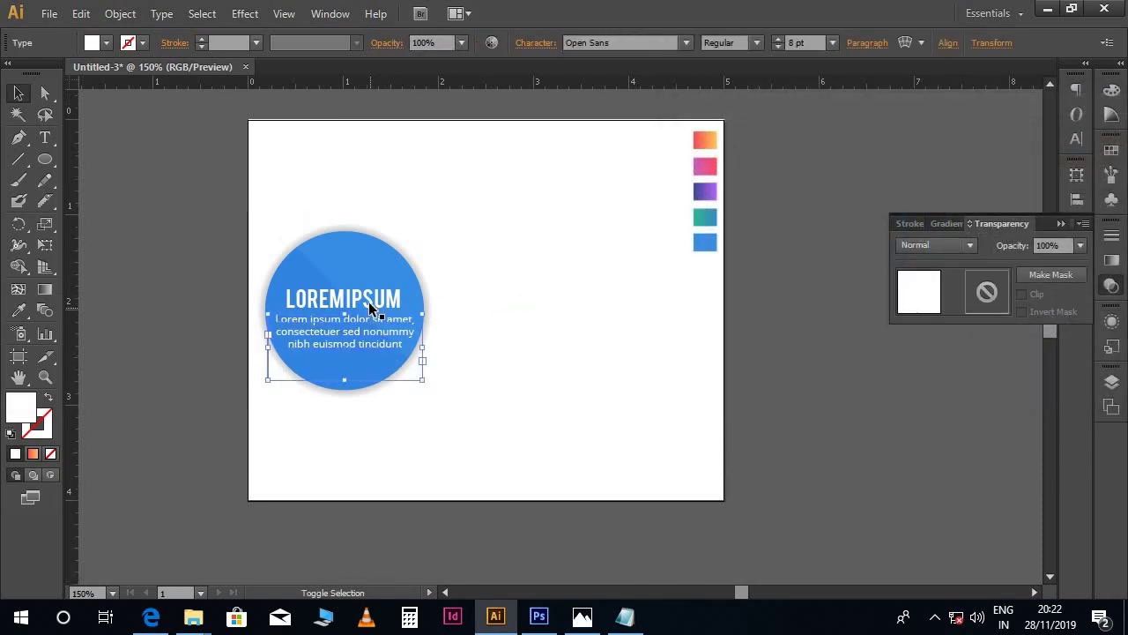
pyautogui.keyDown('shift'); pyautogui.click(358, 258); pyautogui.keyUp('shift')
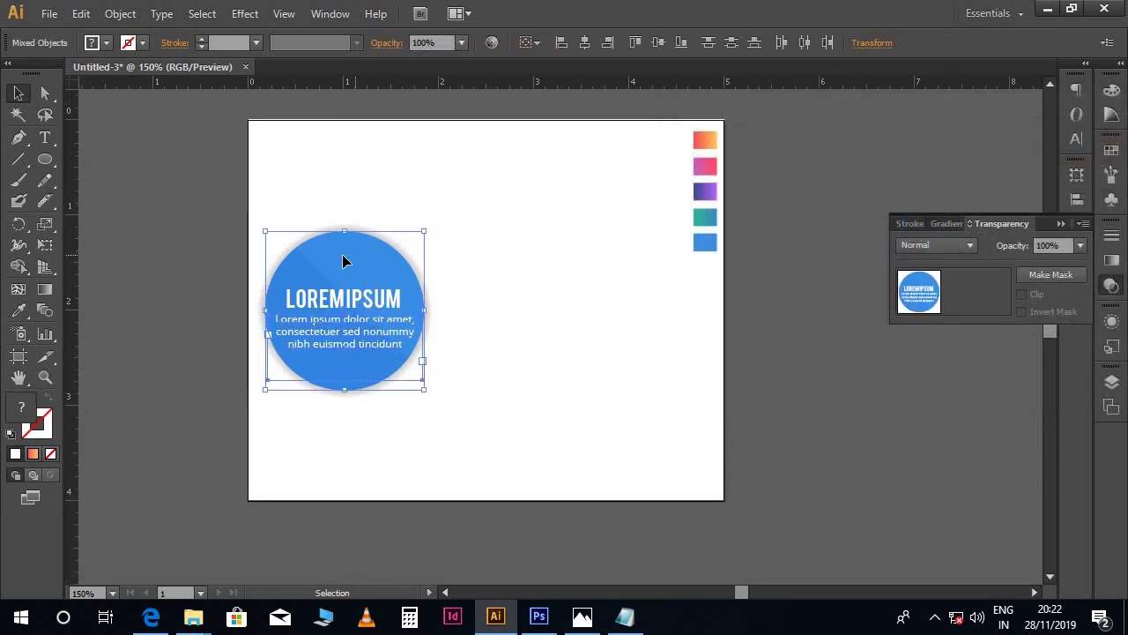
pyautogui.click(584, 49)
pyautogui.click(567, 270)
pyautogui.moveTo(521, 285); pyautogui.dragTo(523, 300)
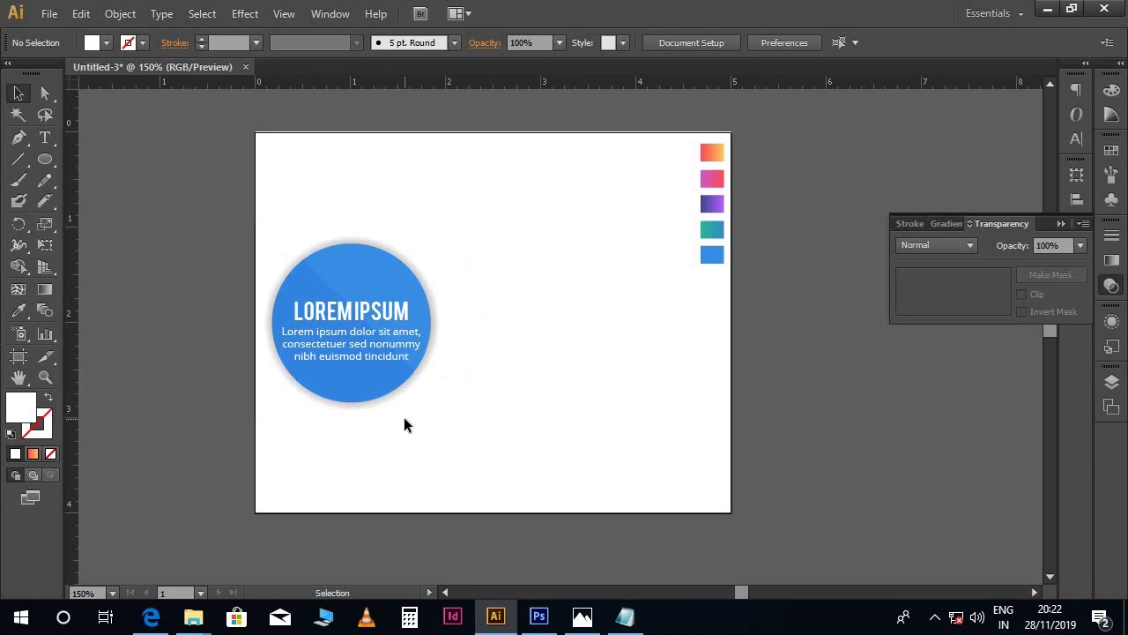
pyautogui.click(373, 276)
# Enlarge the outer circle and turn its fill into a light grey #dddddd outline.
pyautogui.press('a')
pyautogui.press('v')
pyautogui.moveTo(434, 242); pyautogui.dragTo(462, 213)
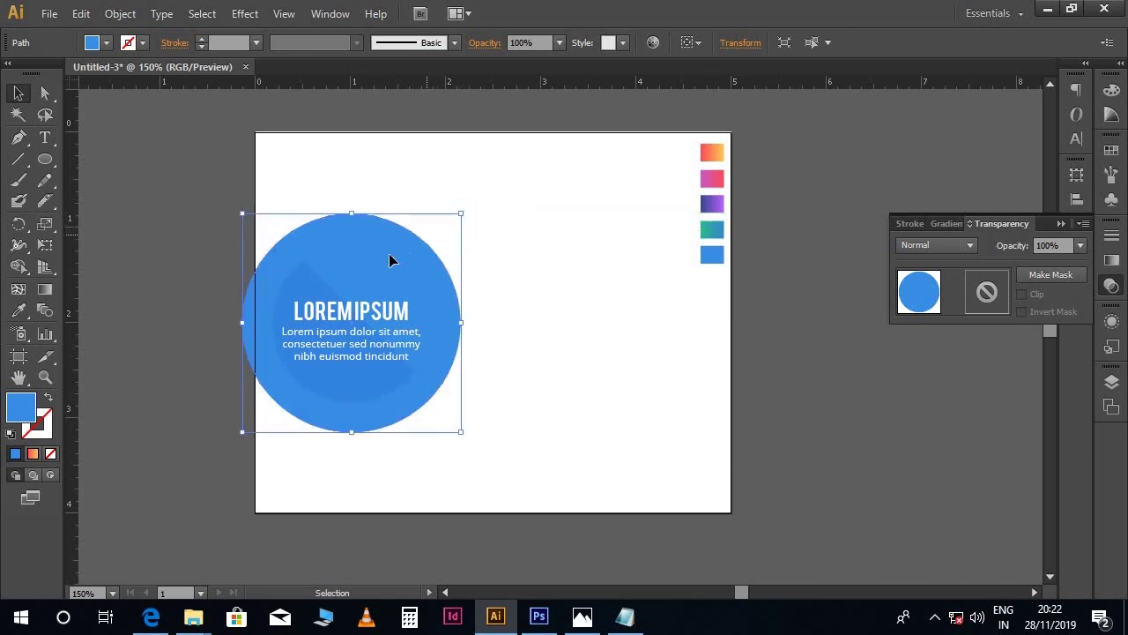
pyautogui.click(48, 399)
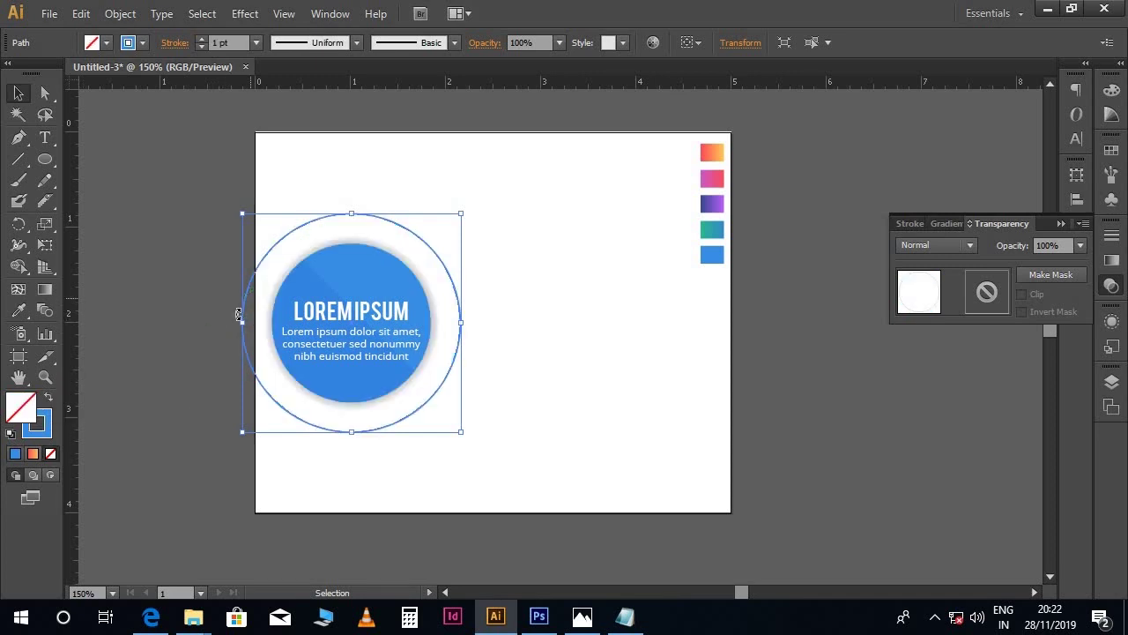
pyautogui.doubleClick(49, 425)
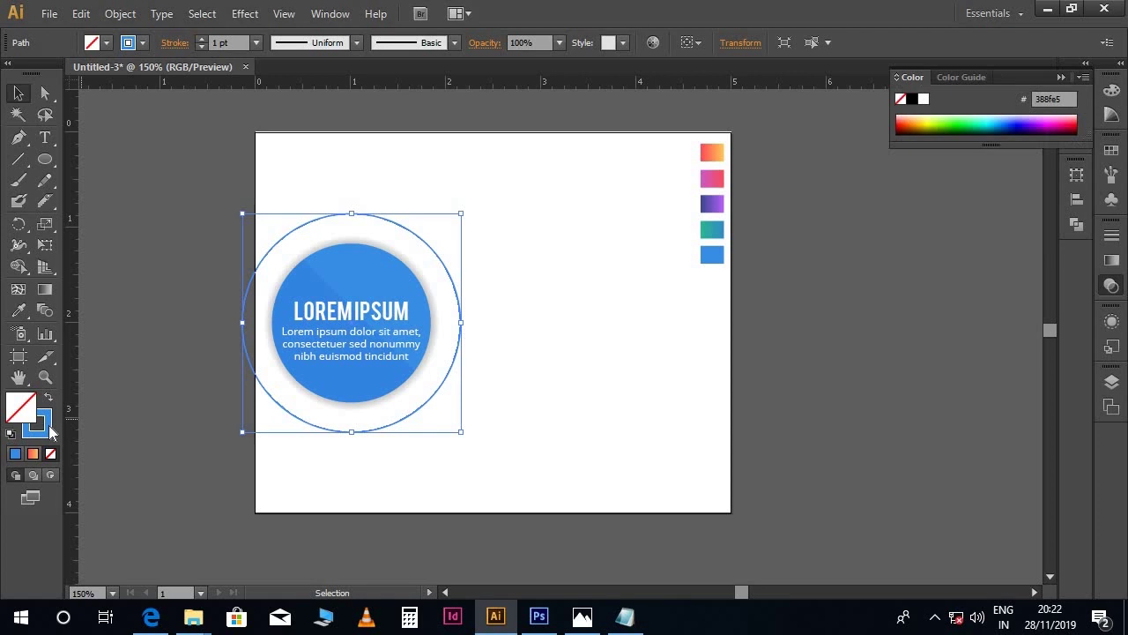
pyautogui.write('cccccc')
pyautogui.write('dddddd')
pyautogui.click(1081, 153)
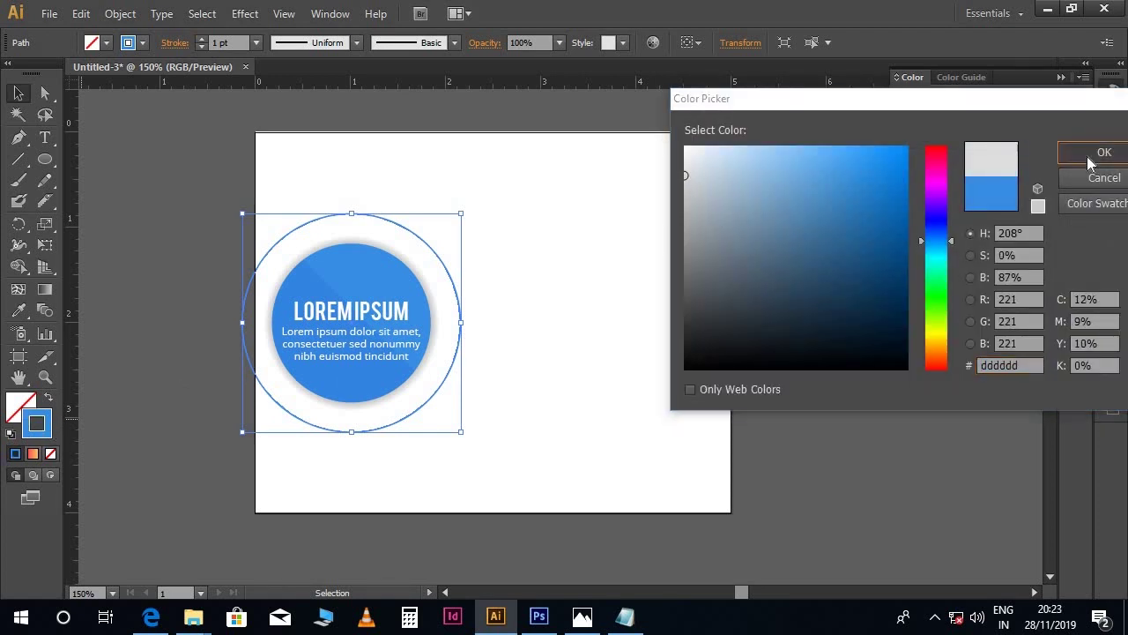
# Set the ring's stroke weight to 2 pt.
pyautogui.click(232, 42)
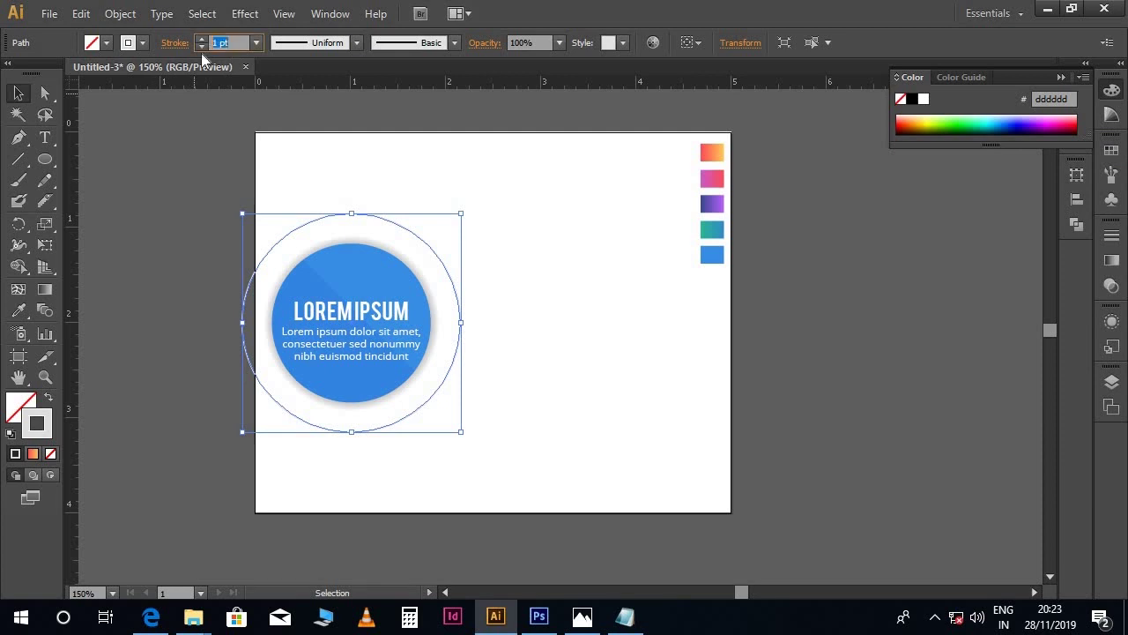
pyautogui.write('2')
pyautogui.press('Return')
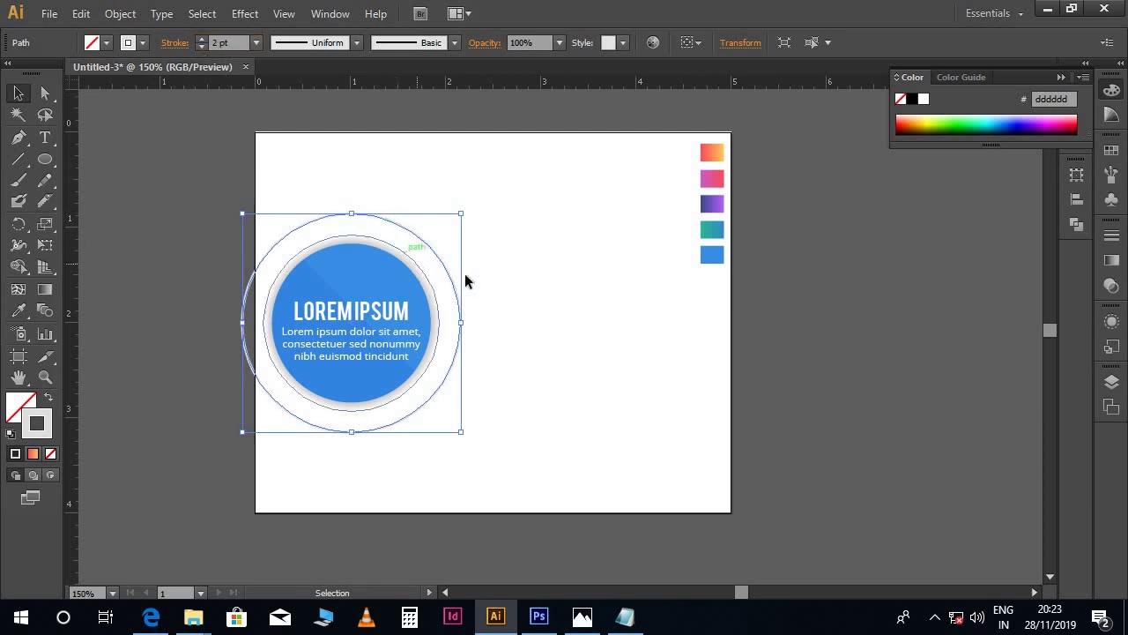
pyautogui.click(464, 273)
pyautogui.click(370, 221)
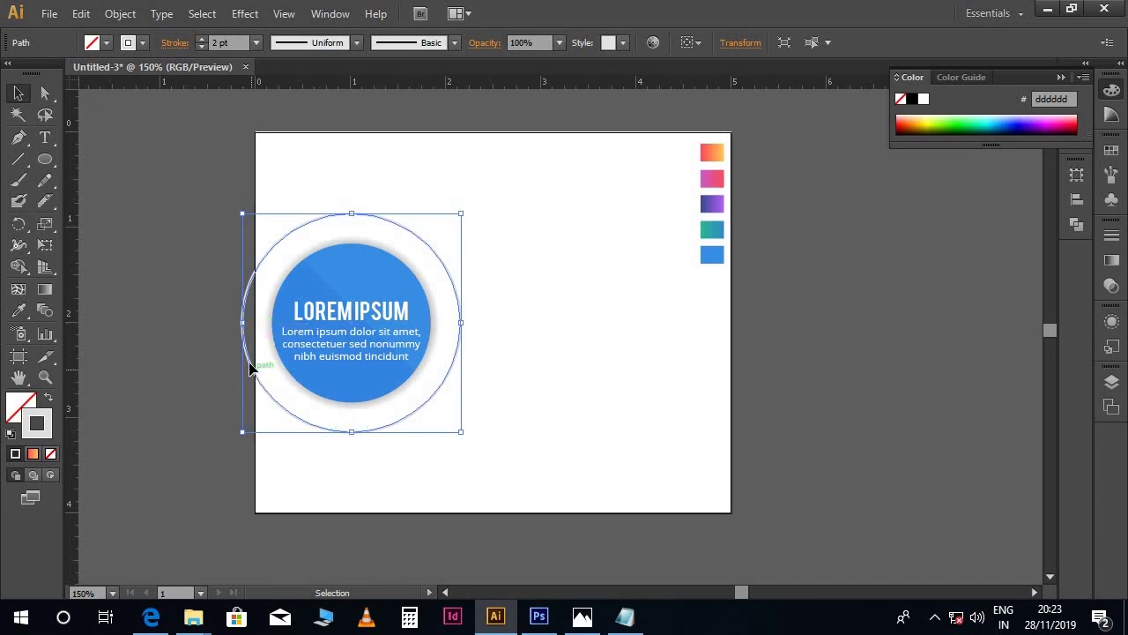
# Cut the ring at its top and bottom points with Scissors and delete the left half.
pyautogui.moveTo(39, 209); pyautogui.dragTo(88, 221)
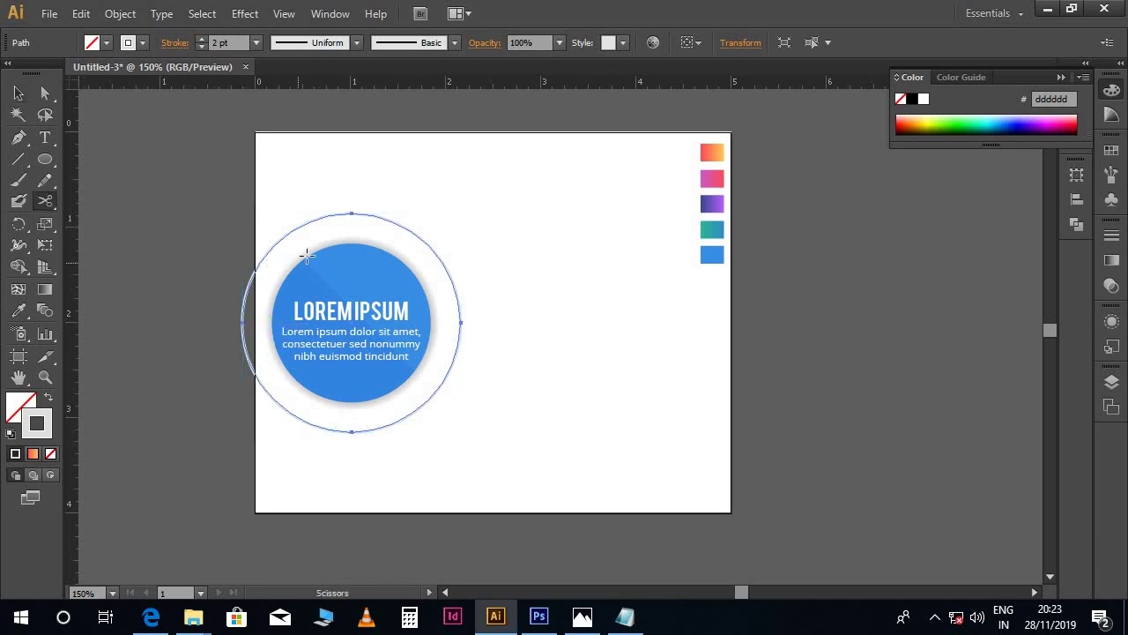
pyautogui.click(352, 214)
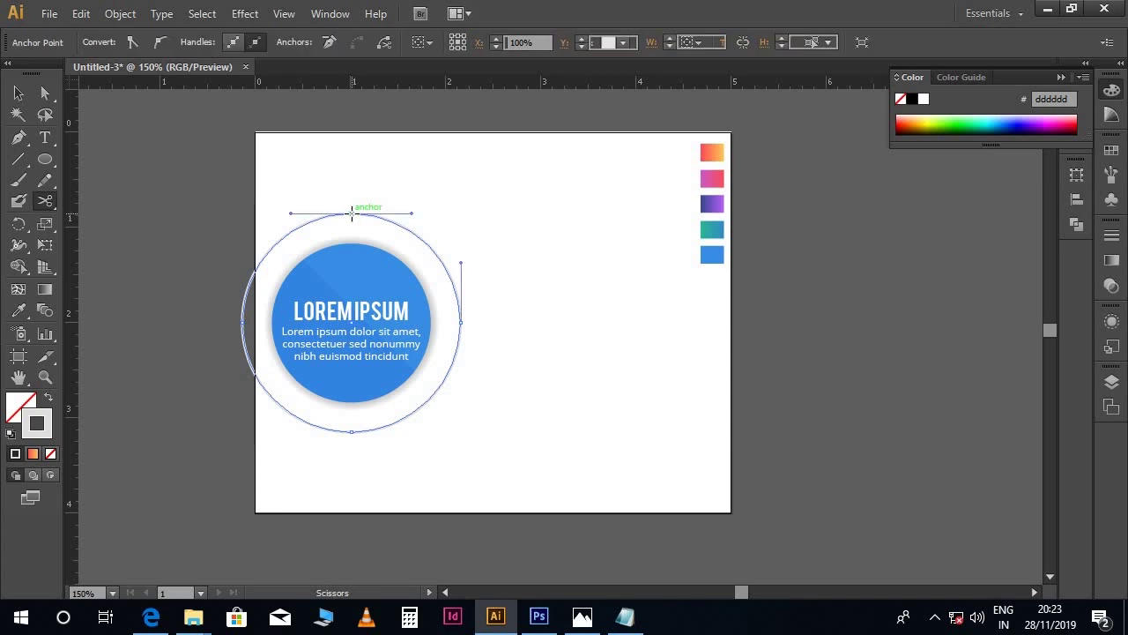
pyautogui.click(352, 430)
pyautogui.press('v')
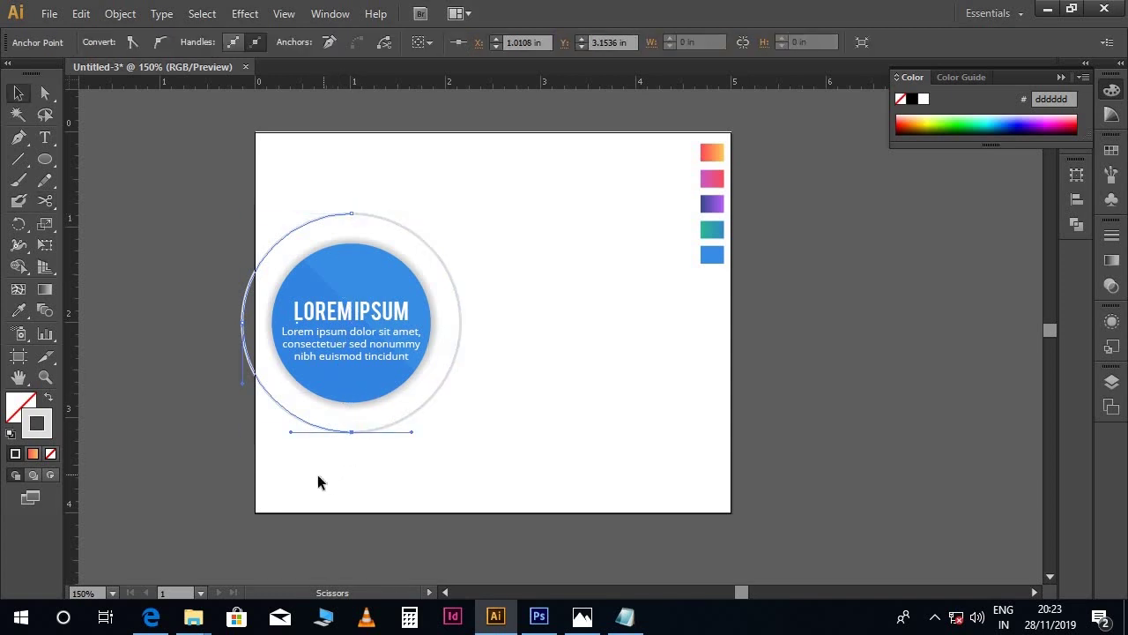
pyautogui.click(284, 416)
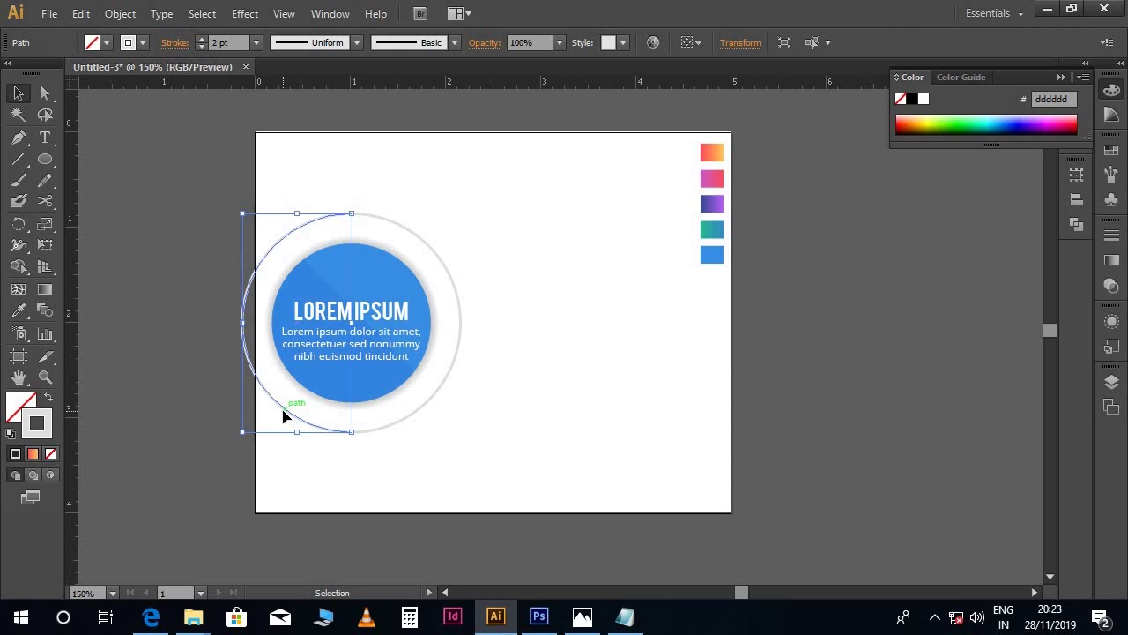
pyautogui.press('Delete')
pyautogui.press('space')
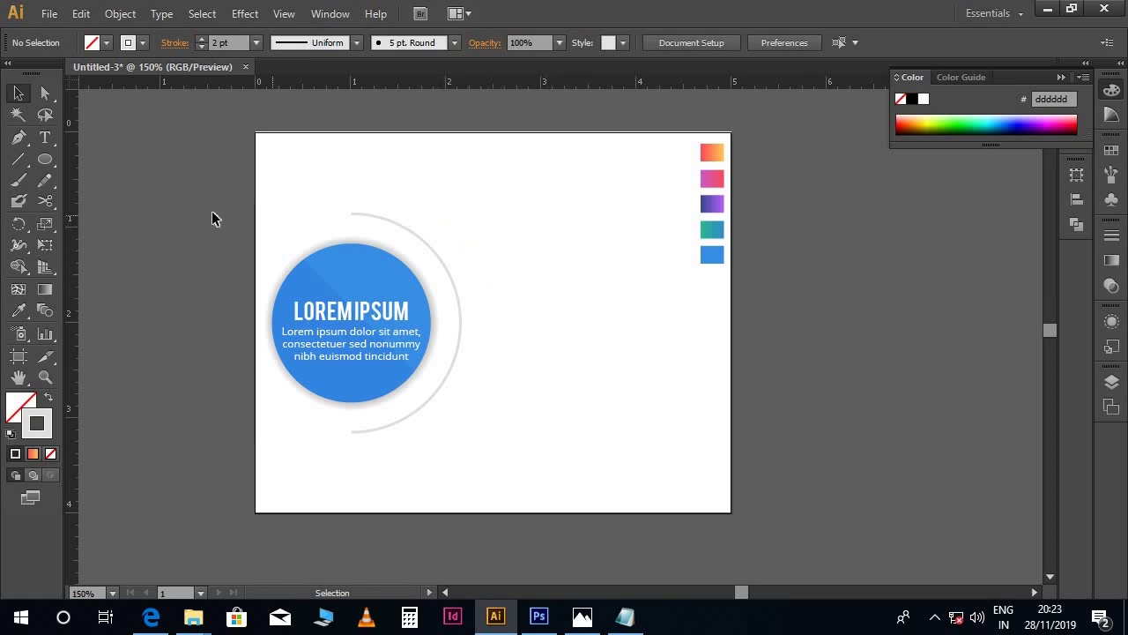
# Draw a rounded rectangle pill to the right of the arc, near its top.
pyautogui.click(45, 160)
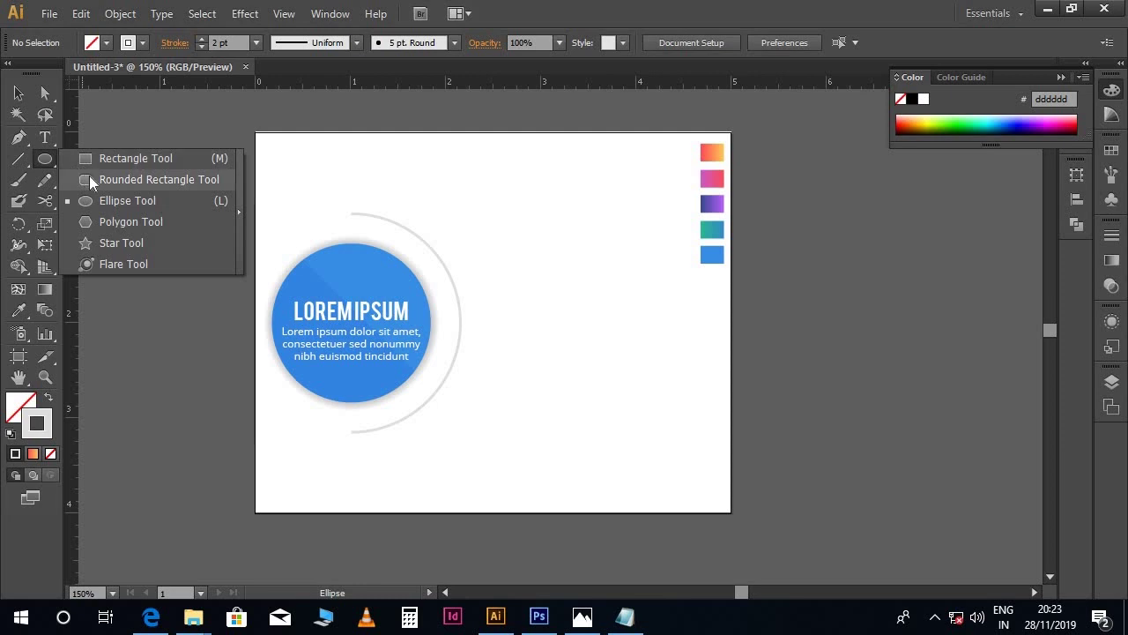
pyautogui.click(99, 181)
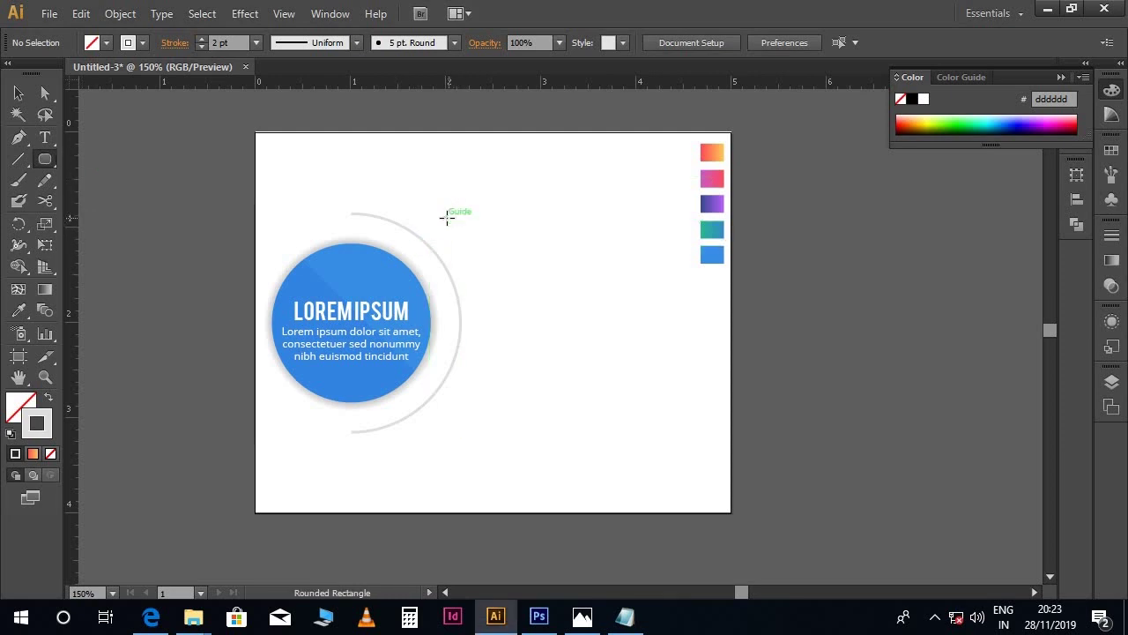
pyautogui.moveTo(445, 214); pyautogui.dragTo(642, 260)
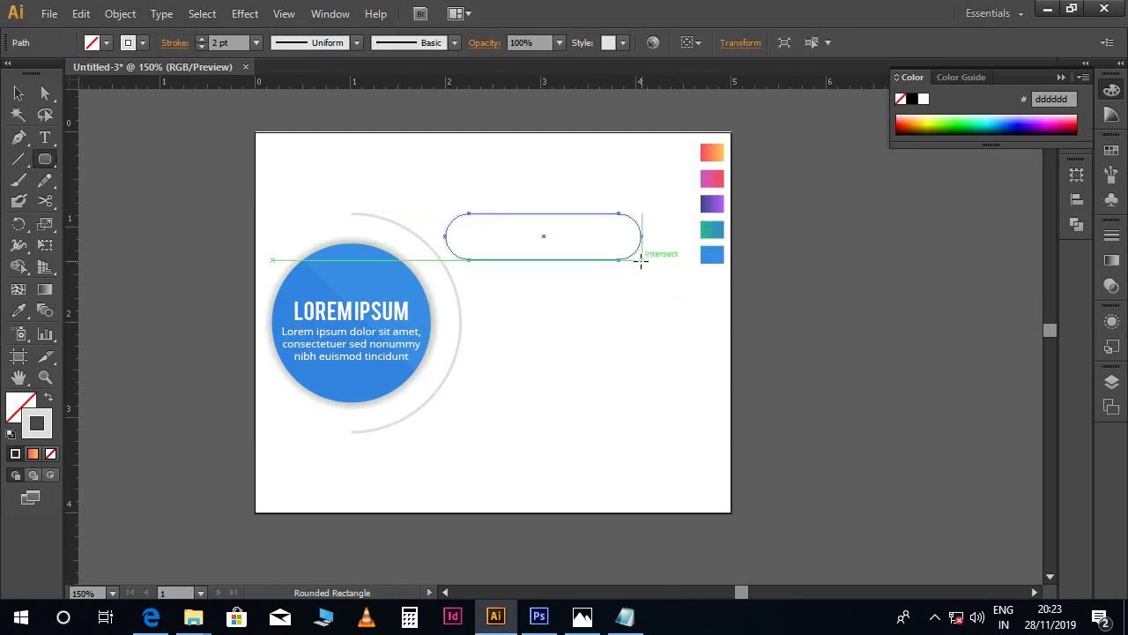
pyautogui.press('v')
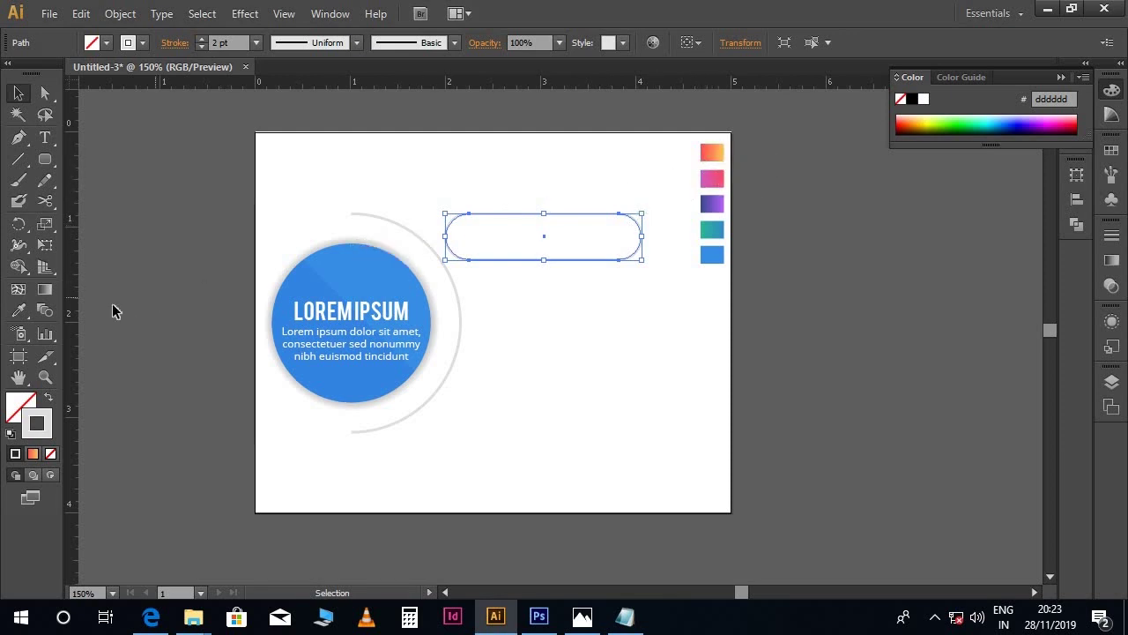
# Fill the pill with the orange gradient sampled using the Eyedropper.
pyautogui.click(21, 309)
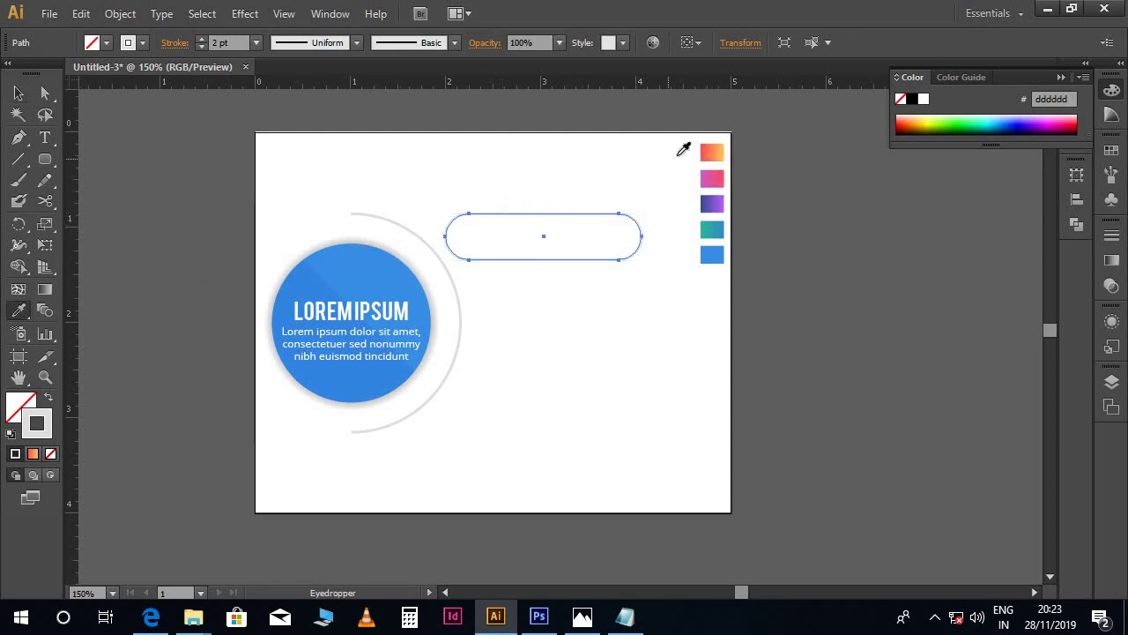
pyautogui.click(714, 146)
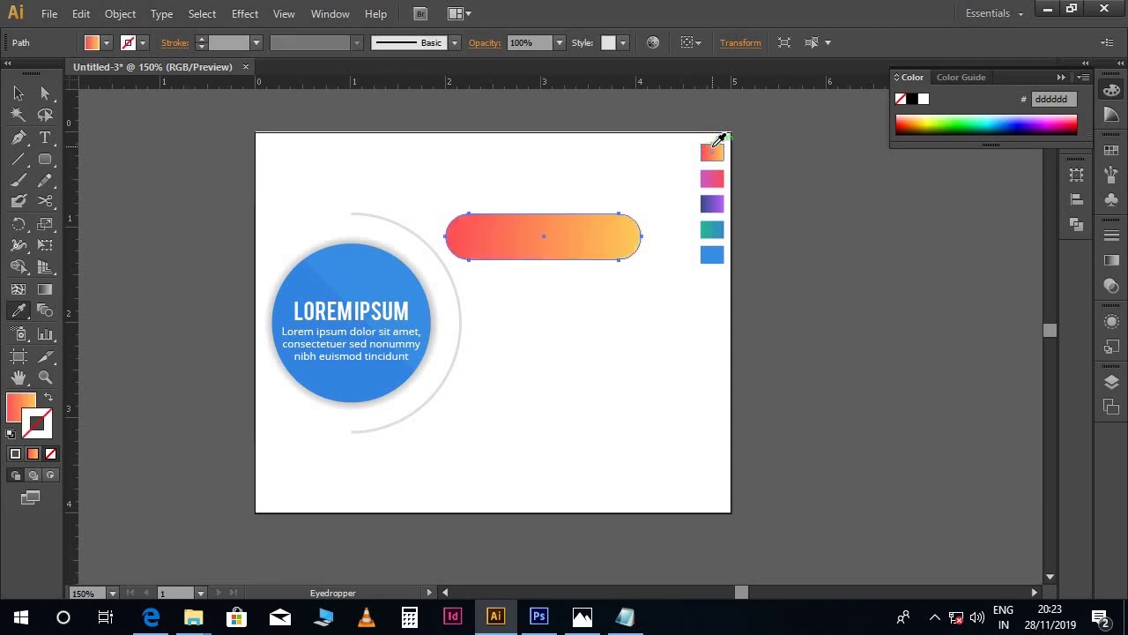
pyautogui.press('v')
pyautogui.click(581, 187)
pyautogui.hotkey('ctrl', '+')
pyautogui.press('space')
pyautogui.moveTo(581, 309); pyautogui.dragTo(611, 313)
pyautogui.moveTo(532, 337); pyautogui.dragTo(571, 375)
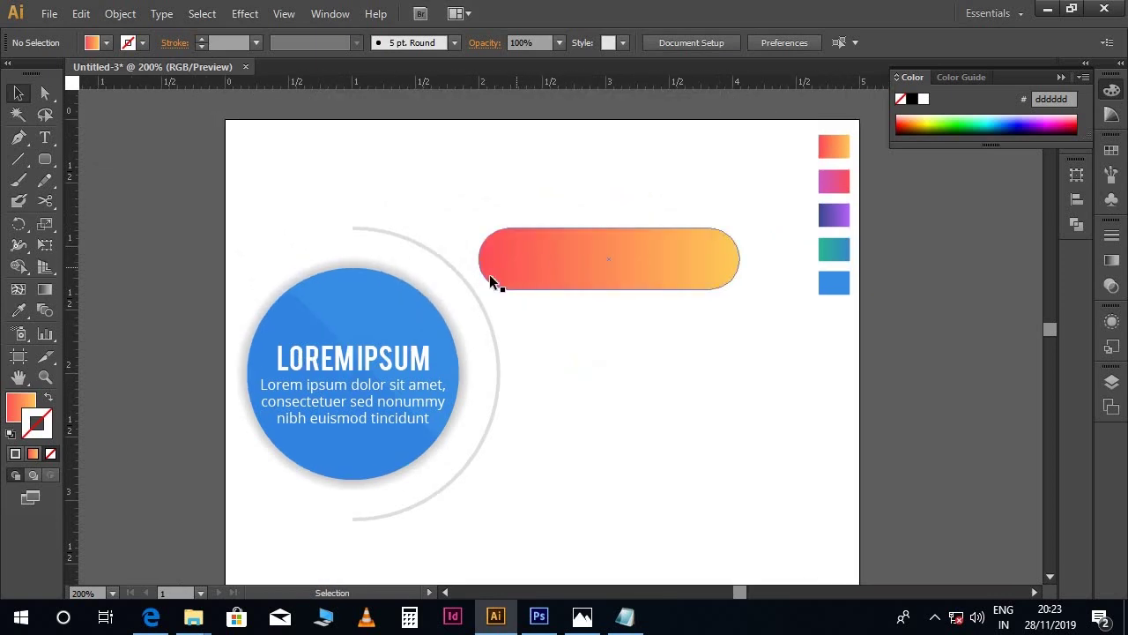
# Duplicate the blue heading circle onto the pill and shrink the copy to about 0.52 in.
pyautogui.click(424, 304)
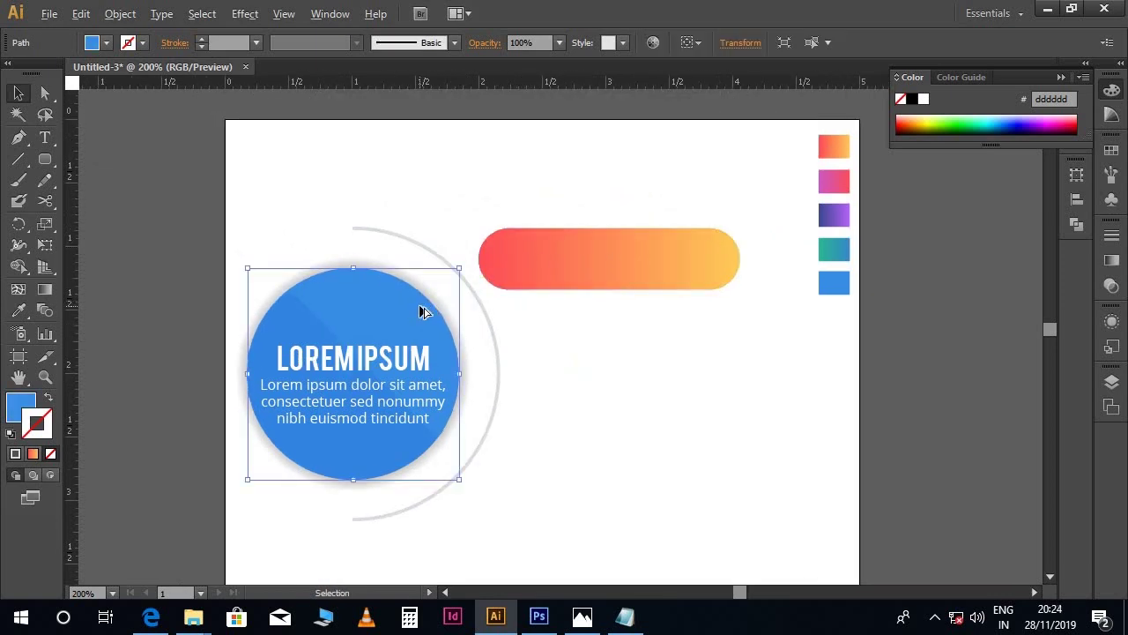
pyautogui.keyDown('alt'); pyautogui.moveTo(425, 309); pyautogui.dragTo(634, 230); pyautogui.keyUp('alt')
pyautogui.press('e')
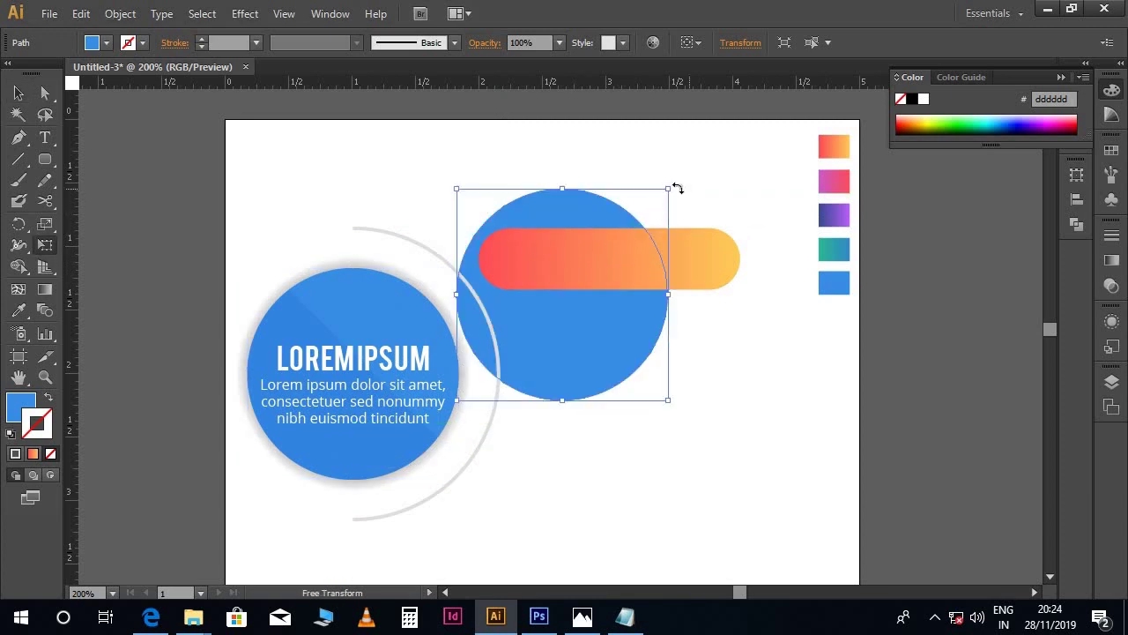
pyautogui.moveTo(667, 190); pyautogui.dragTo(612, 276)
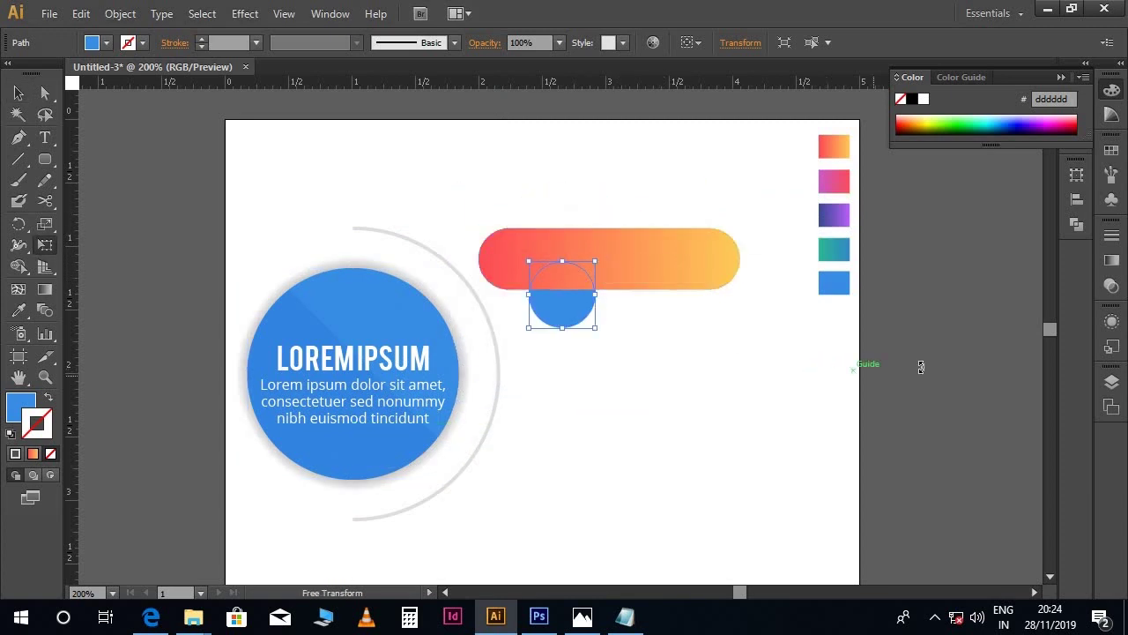
# Stack the small circle above the pill in Layers and fit it into the pill's left end.
pyautogui.click(1115, 386)
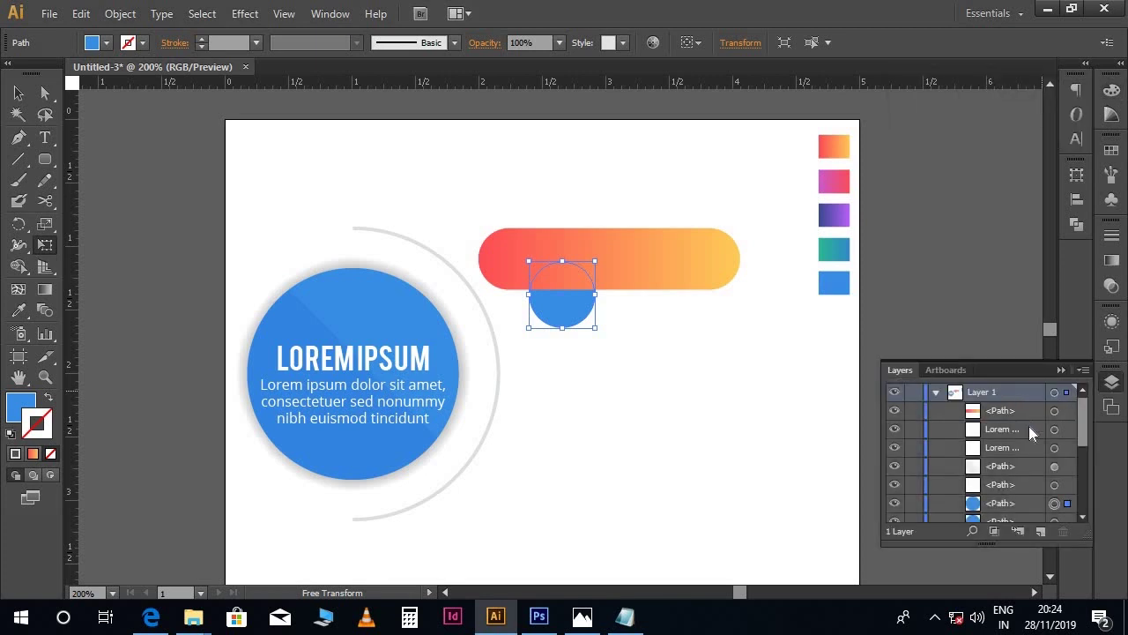
pyautogui.moveTo(1015, 507); pyautogui.dragTo(1003, 403)
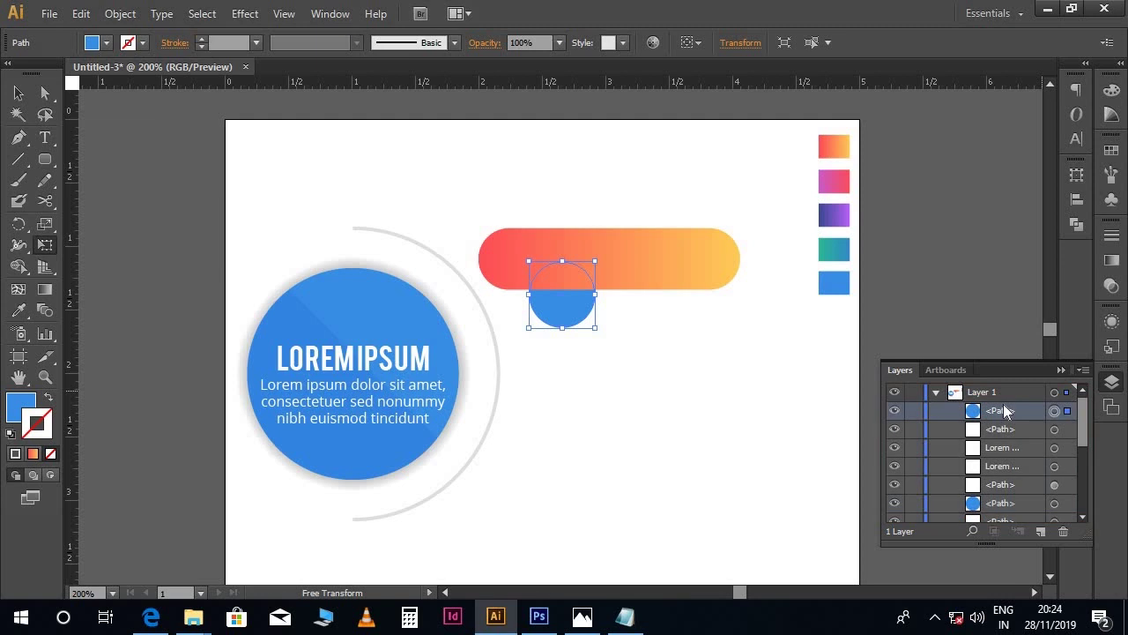
pyautogui.press('v')
pyautogui.moveTo(574, 313); pyautogui.dragTo(540, 232)
pyautogui.hotkey('ctrl', '=')
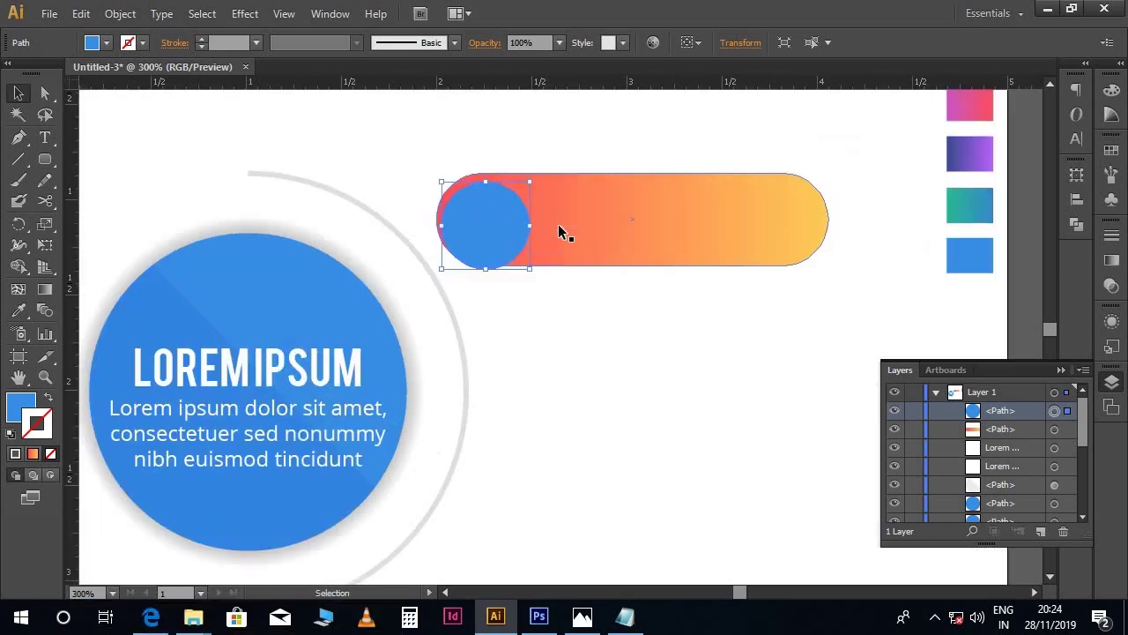
pyautogui.hotkey('ctrl', 'h')
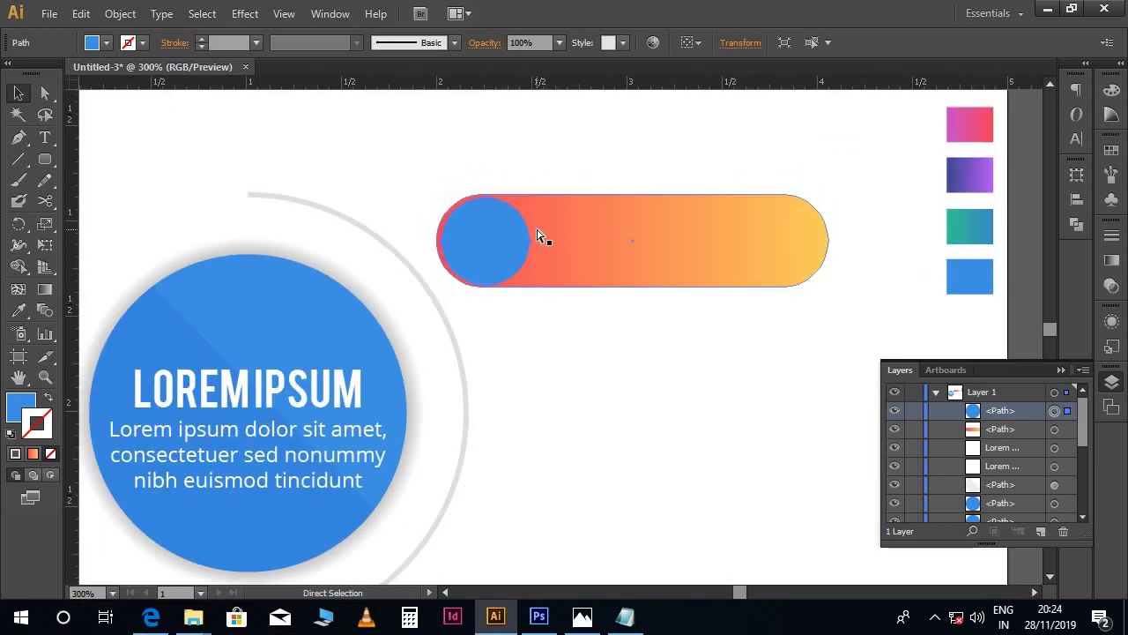
pyautogui.moveTo(549, 247); pyautogui.dragTo(555, 305)
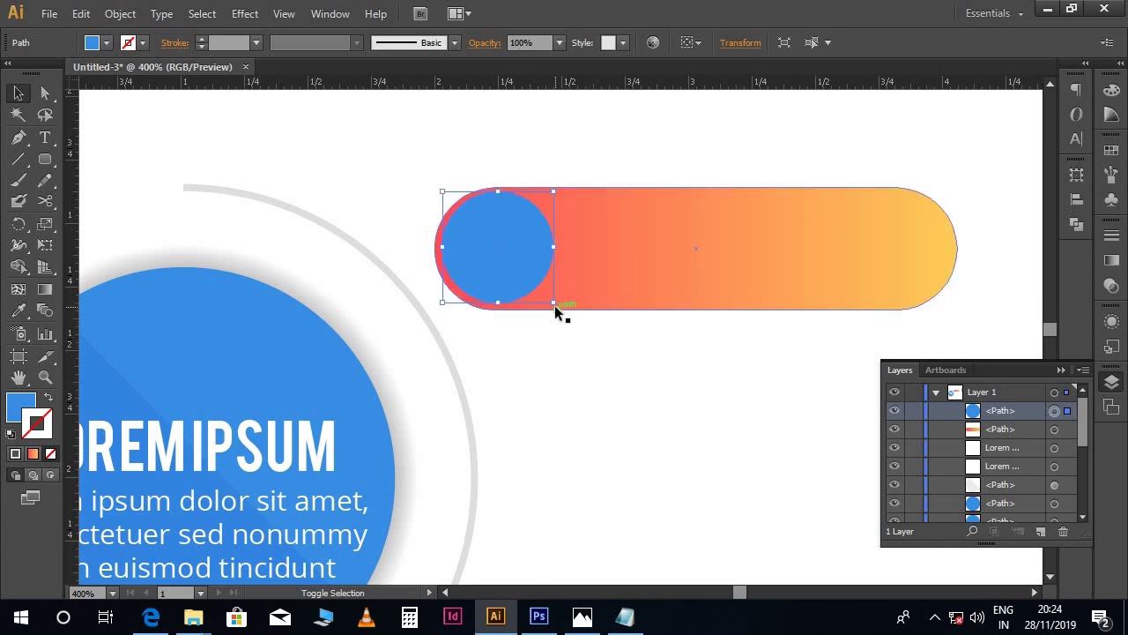
pyautogui.moveTo(509, 259); pyautogui.dragTo(514, 262)
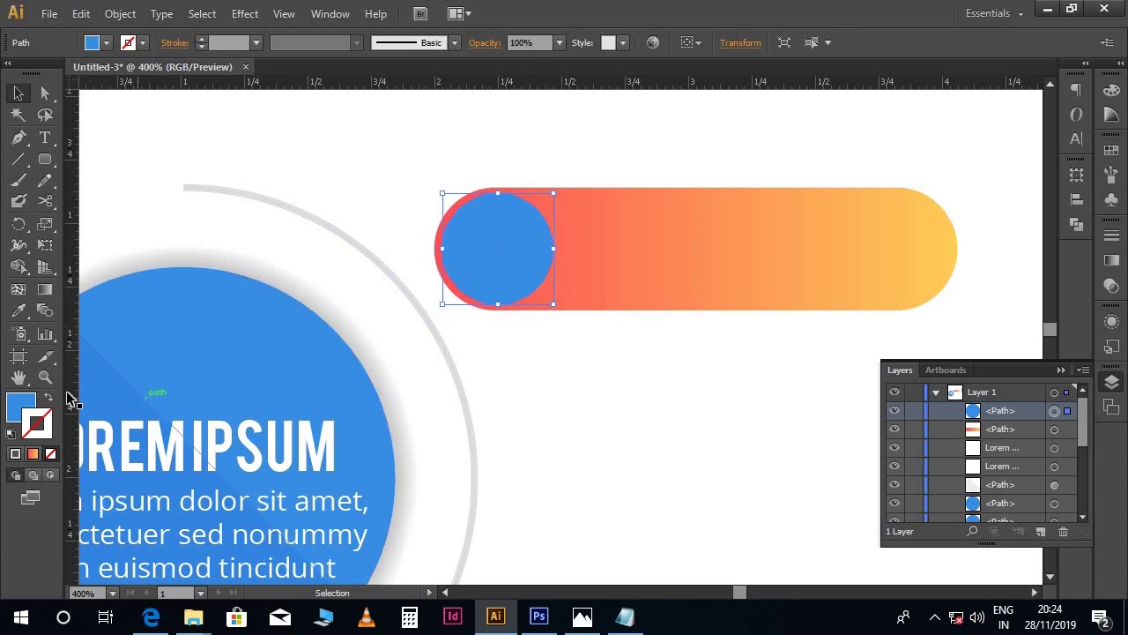
pyautogui.click(21, 410)
# Change the small circle's fill to white in the Color Picker.
pyautogui.doubleClick(21, 410)
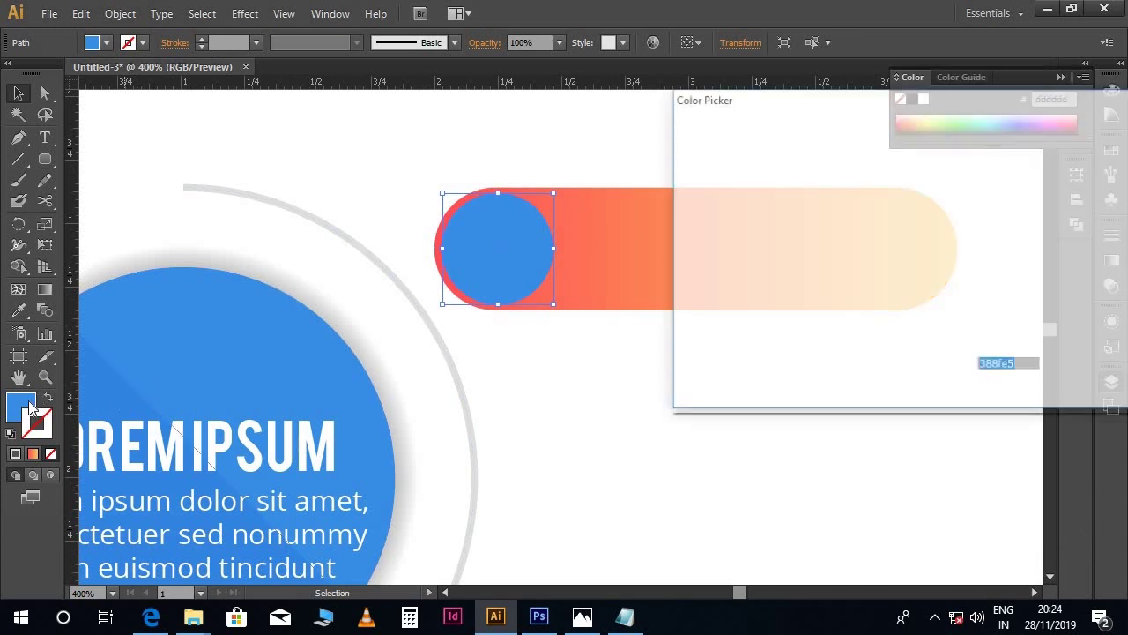
pyautogui.click(710, 154)
pyautogui.moveTo(709, 154); pyautogui.dragTo(663, 134)
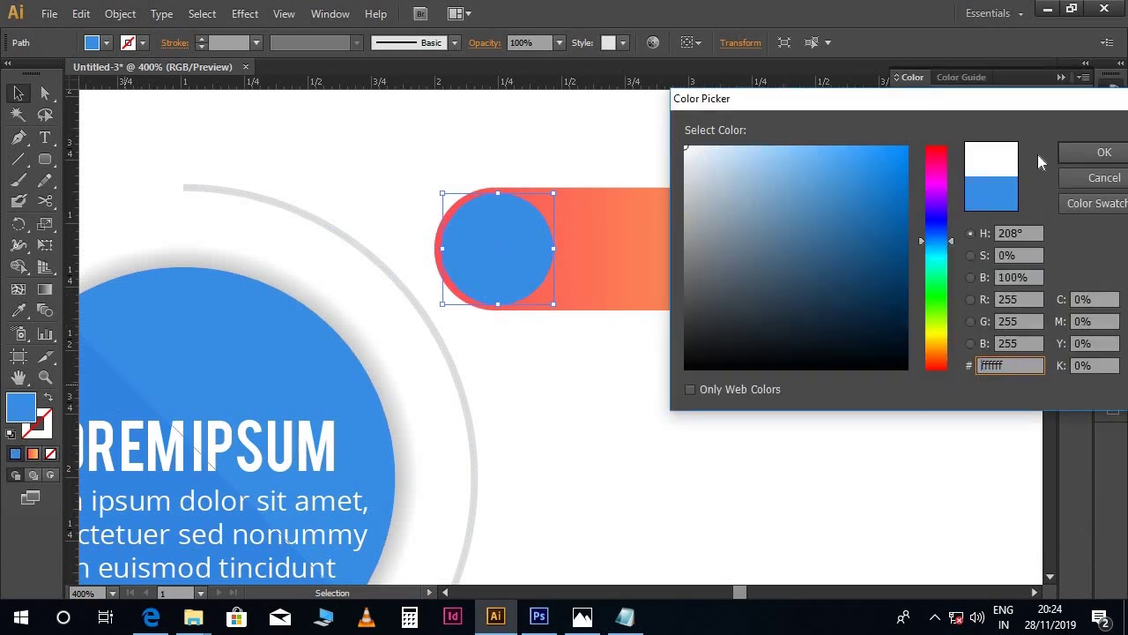
pyautogui.click(1097, 154)
pyautogui.click(520, 164)
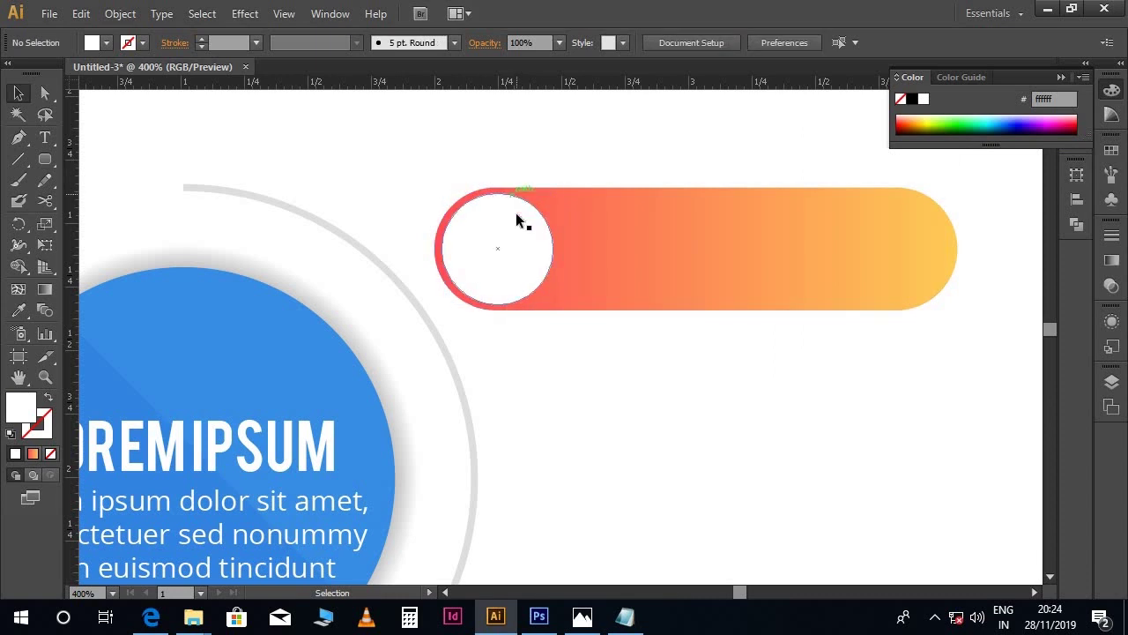
# Reselect the circle and set its fill to solid black from the Color panel.
pyautogui.click(511, 221)
pyautogui.press('a')
pyautogui.press('v')
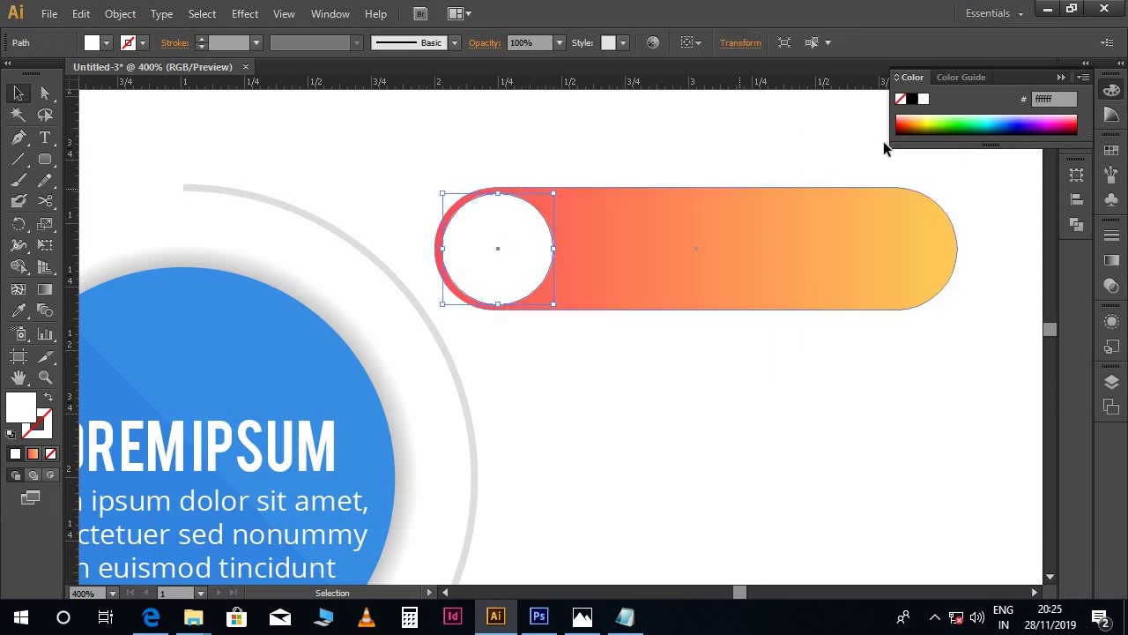
pyautogui.click(912, 101)
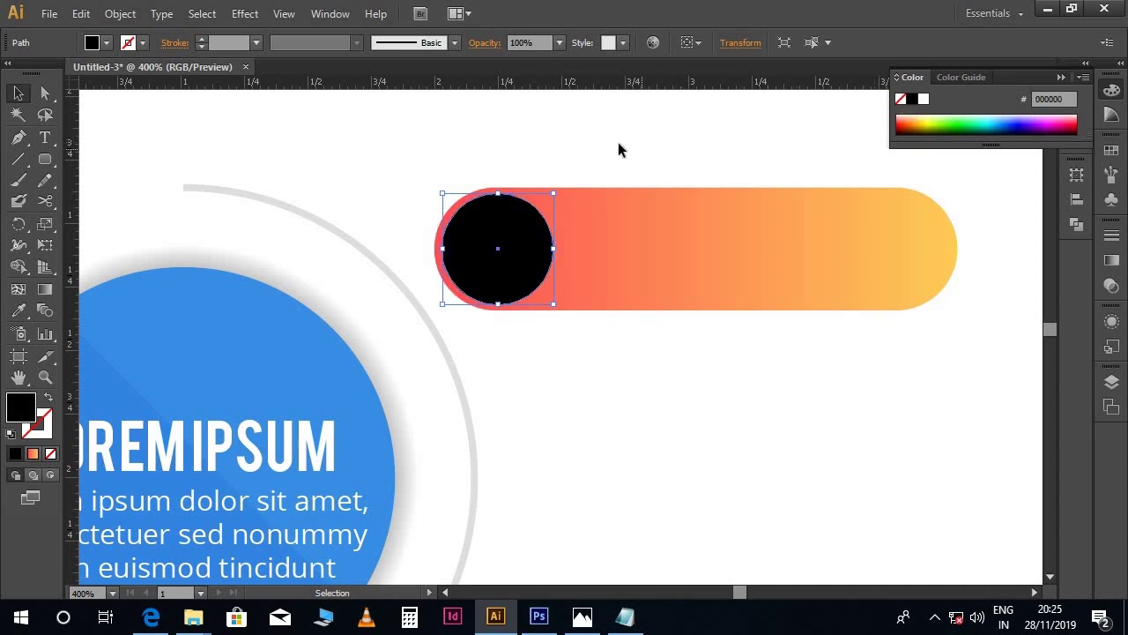
# Apply Effect > Stylize > Feather to the black circle, adjusting the radius with Preview on.
pyautogui.click(246, 14)
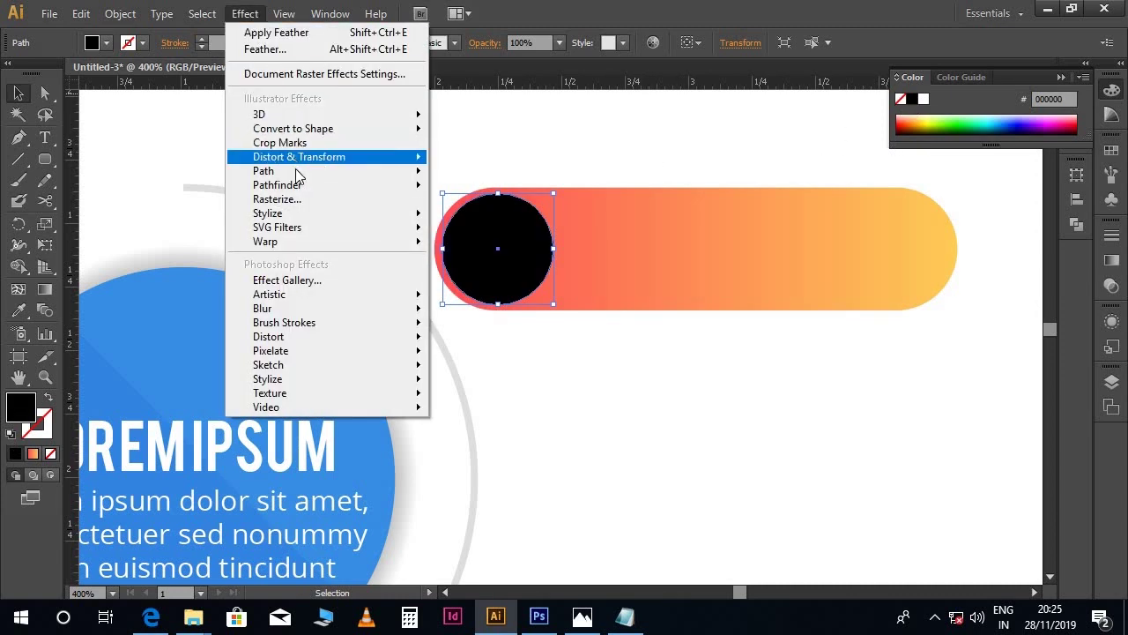
pyautogui.moveTo(291, 214)
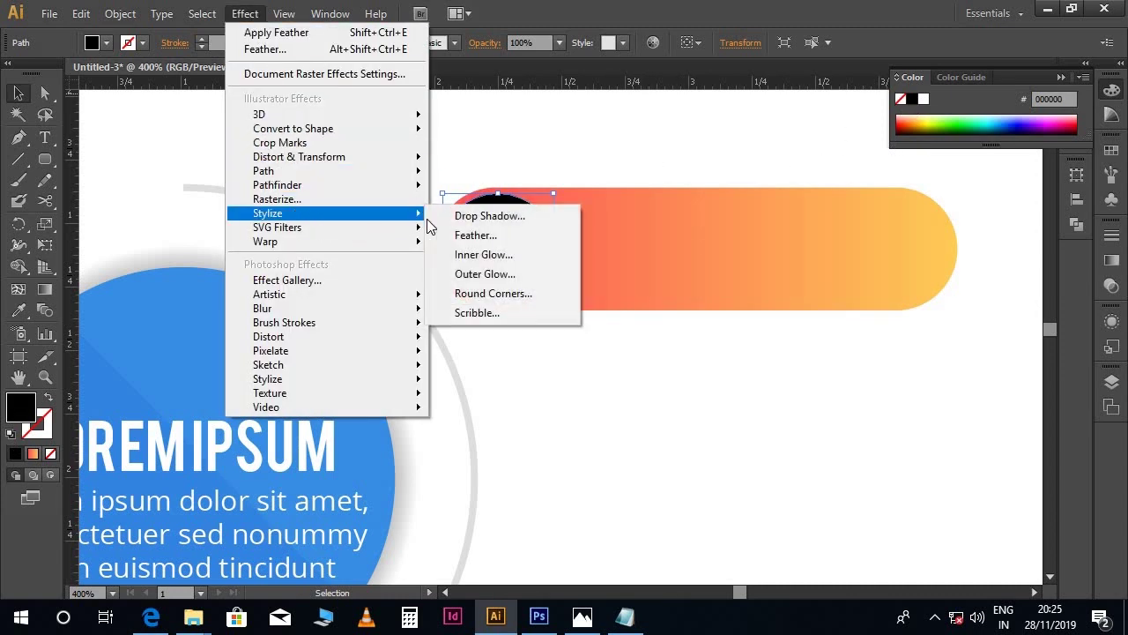
pyautogui.click(471, 233)
pyautogui.click(686, 254)
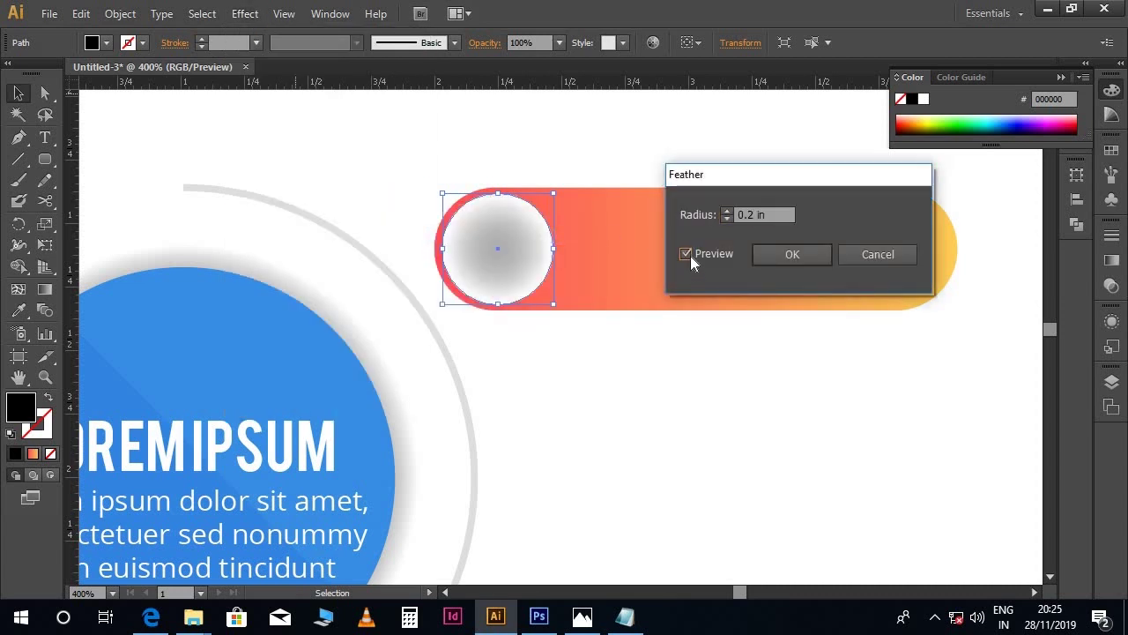
pyautogui.click(755, 214)
pyautogui.click(685, 256)
pyautogui.click(686, 255)
pyautogui.click(756, 217)
pyautogui.doubleClick(750, 214)
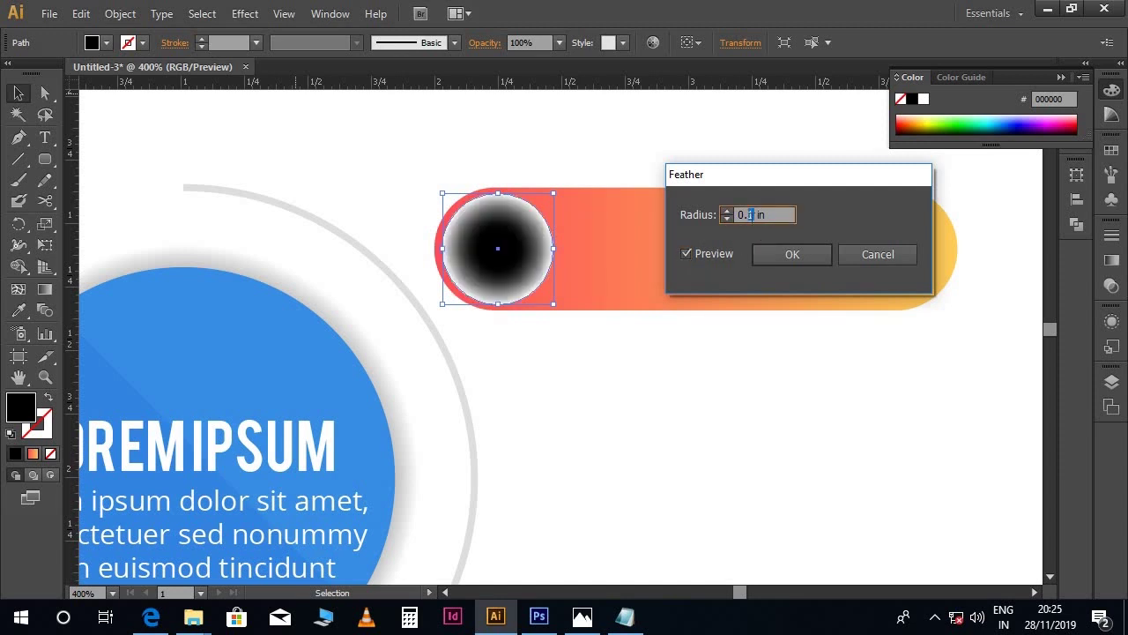
pyautogui.click(690, 255)
pyautogui.click(691, 256)
pyautogui.click(791, 253)
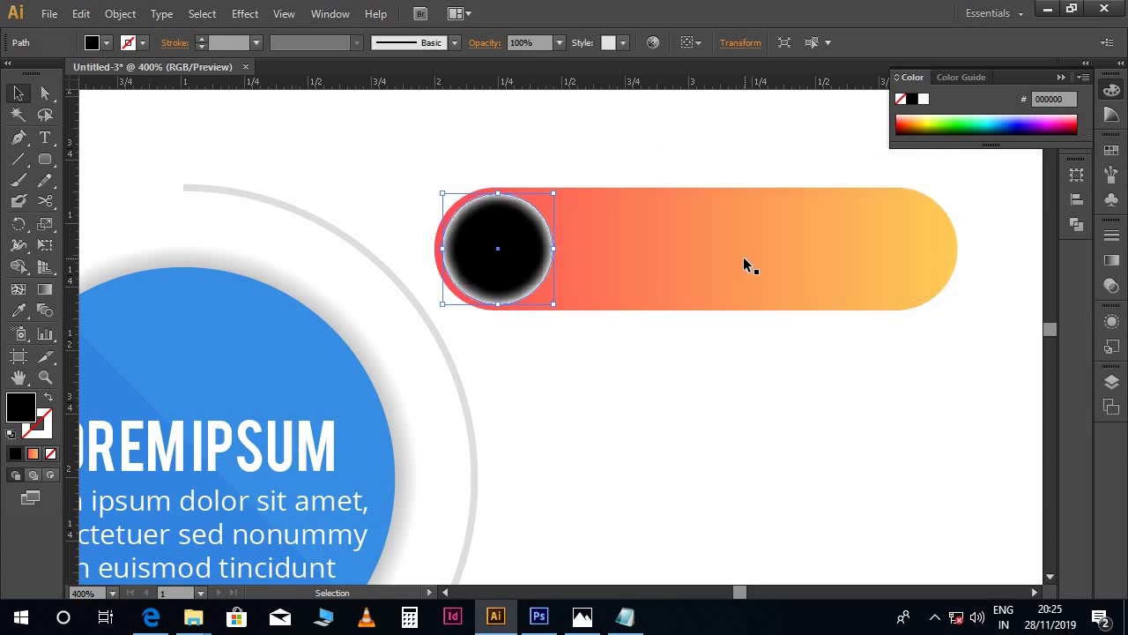
pyautogui.click(1077, 385)
# Move the black circle behind the white circle in Layers and enlarge it slightly.
pyautogui.click(1113, 383)
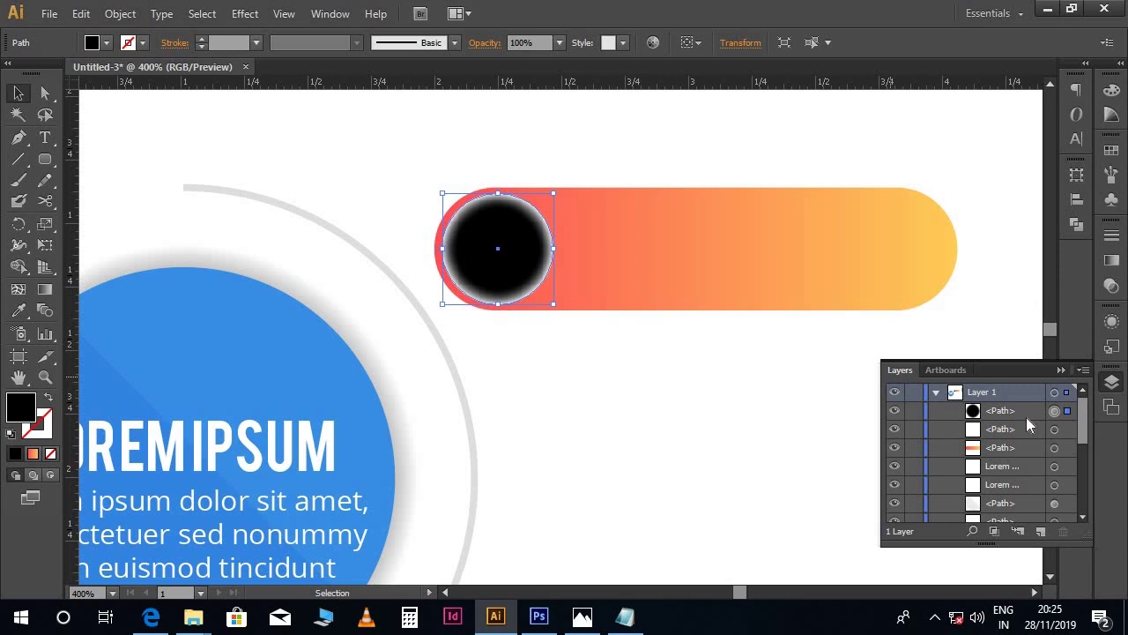
pyautogui.click(1014, 412)
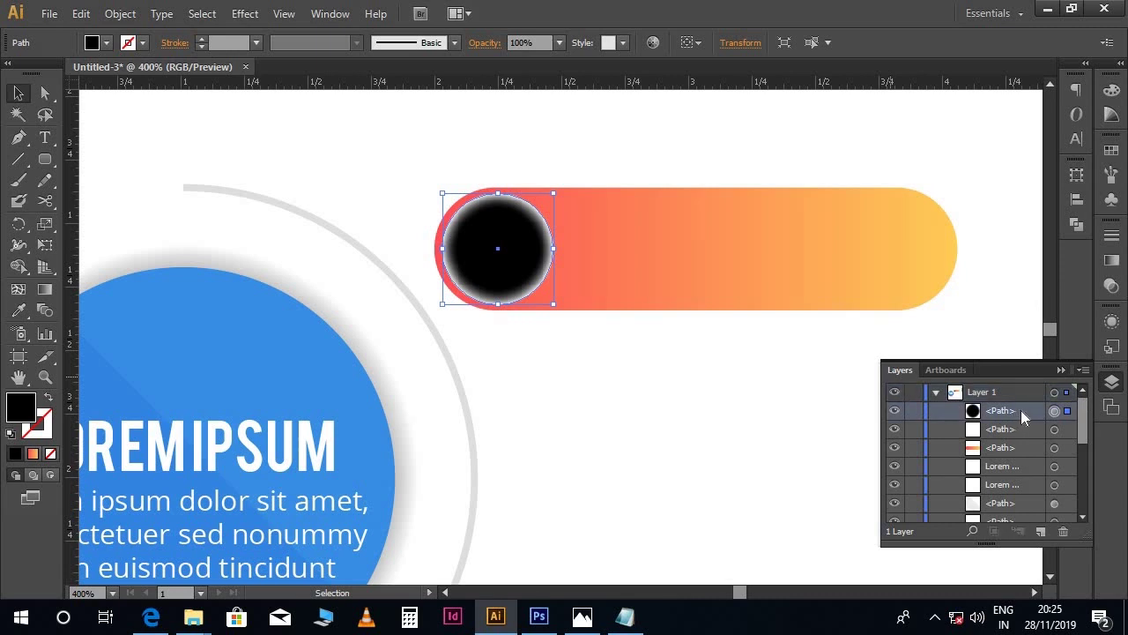
pyautogui.moveTo(1021, 410); pyautogui.dragTo(1020, 435)
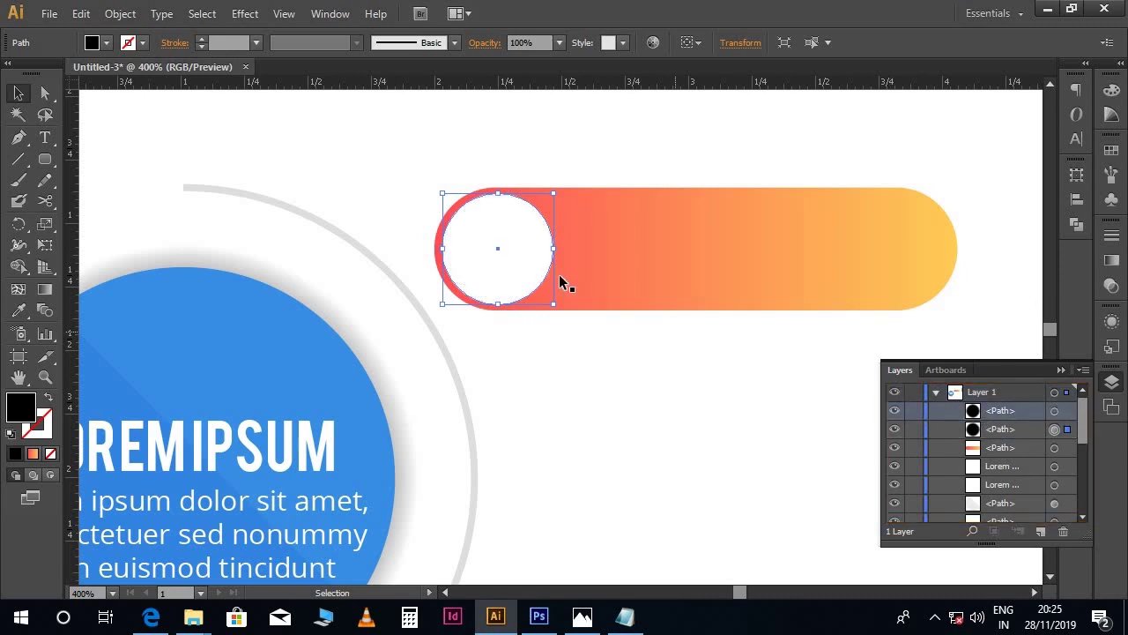
pyautogui.moveTo(553, 193); pyautogui.dragTo(561, 186)
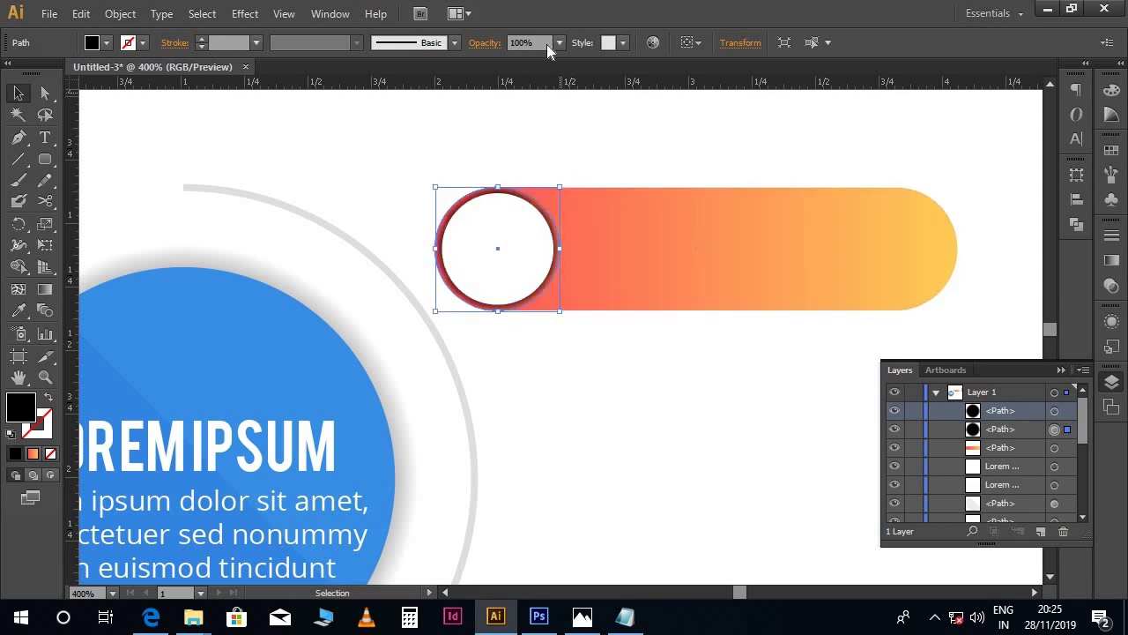
# Set the shadow circle's opacity to 30%.
pyautogui.click(527, 42)
pyautogui.write('25')
pyautogui.press('Return')
pyautogui.click(515, 50)
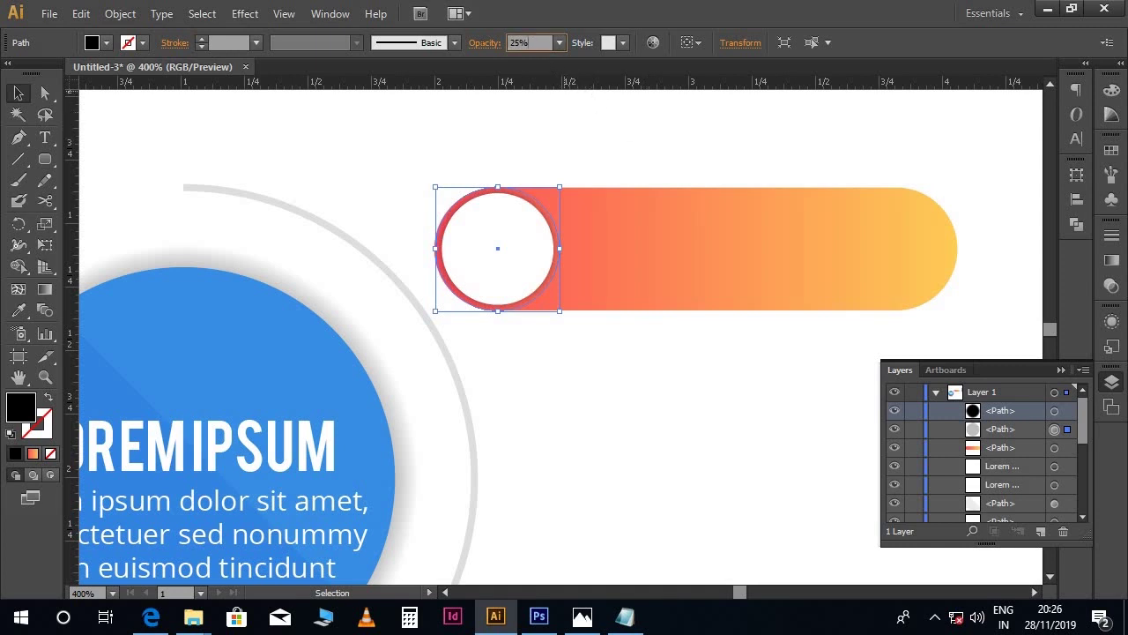
pyautogui.write('30')
pyautogui.press('Return')
pyautogui.click(552, 142)
pyautogui.moveTo(729, 238); pyautogui.dragTo(643, 230)
pyautogui.moveTo(739, 253); pyautogui.dragTo(712, 253)
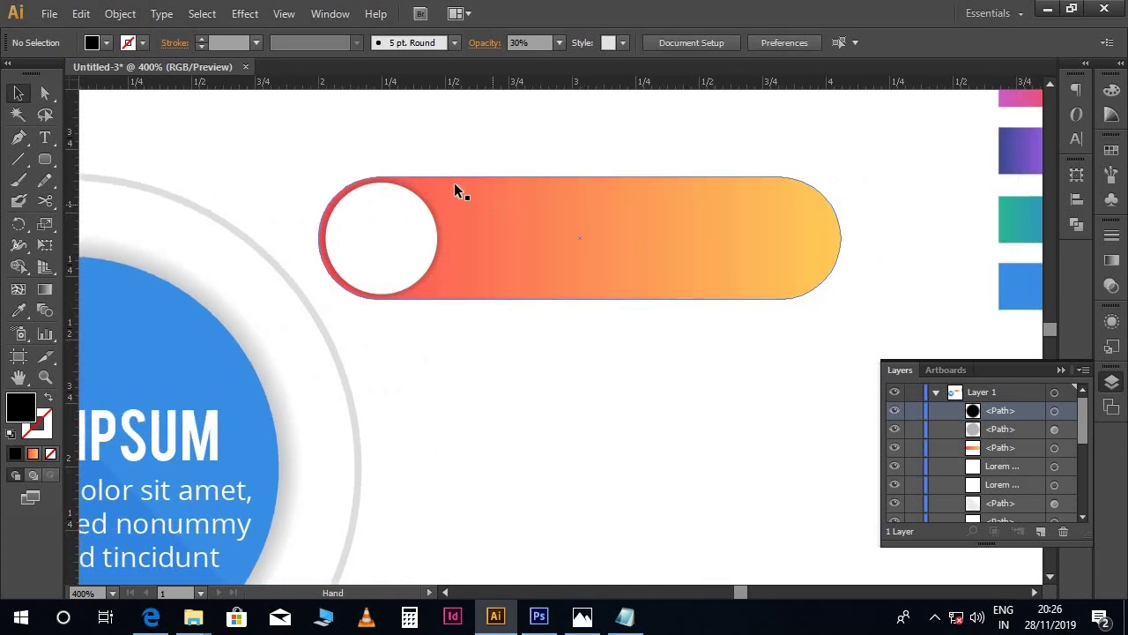
# Paste a copy of the gradient pill in front and fill it black.
pyautogui.moveTo(410, 305); pyautogui.dragTo(612, 255)
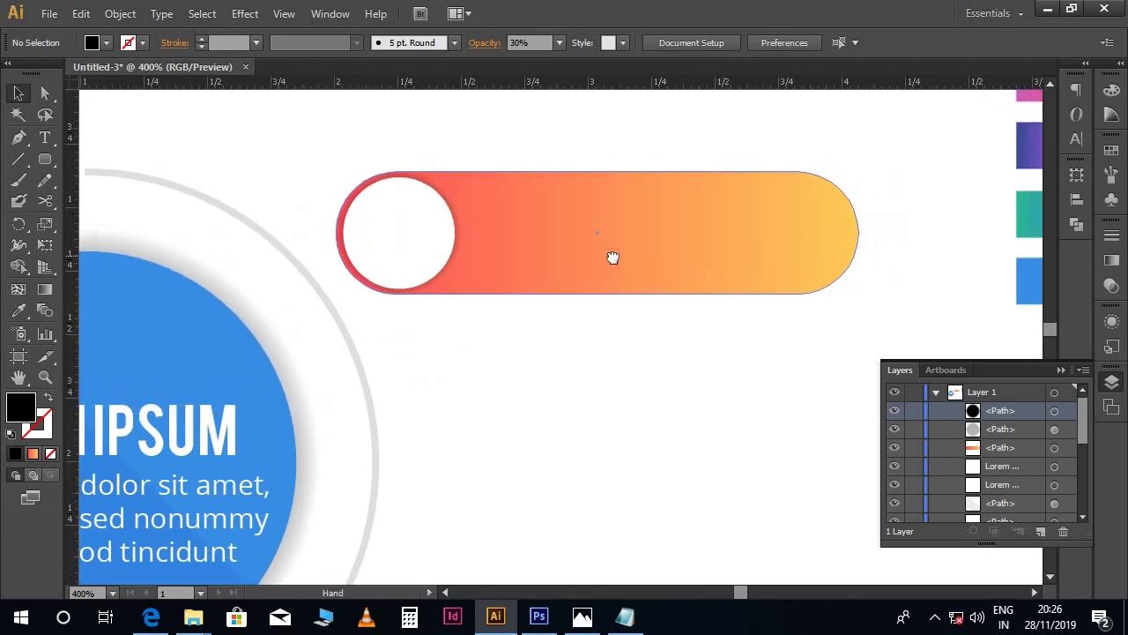
pyautogui.click(664, 218)
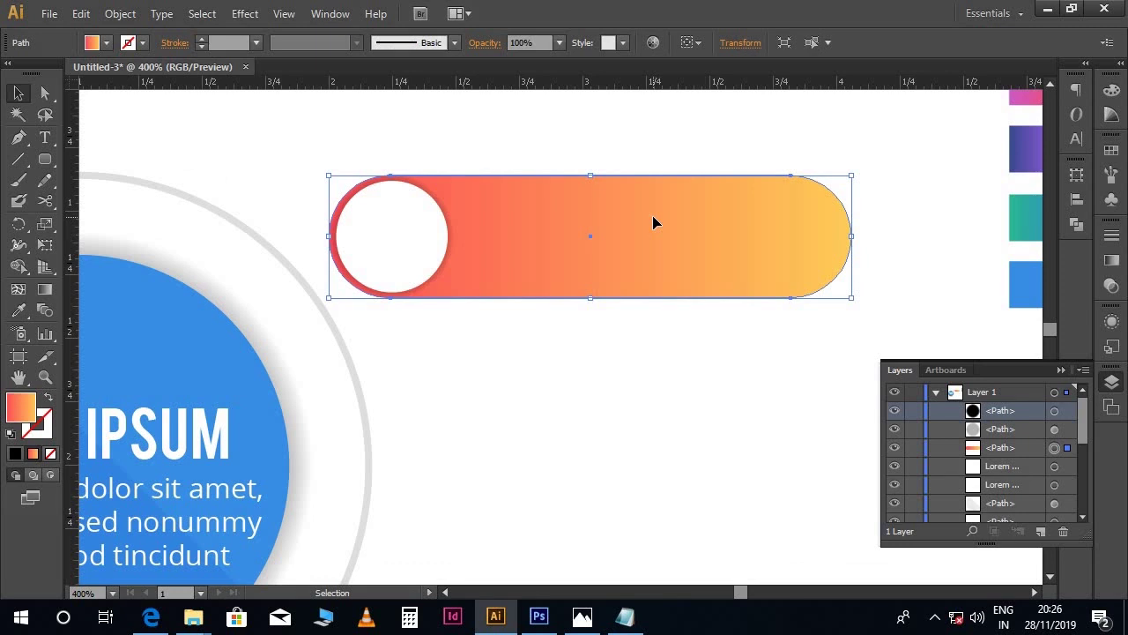
pyautogui.hotkey('ctrl', 'c')
pyautogui.hotkey('ctrl', 'f')
pyautogui.click(1111, 89)
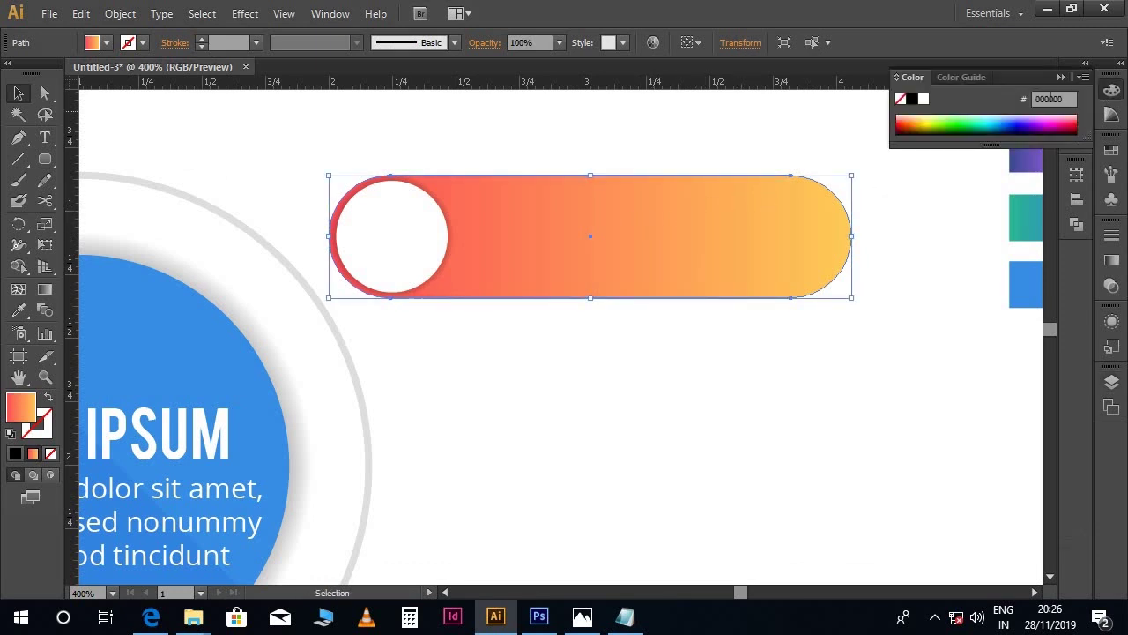
pyautogui.click(911, 100)
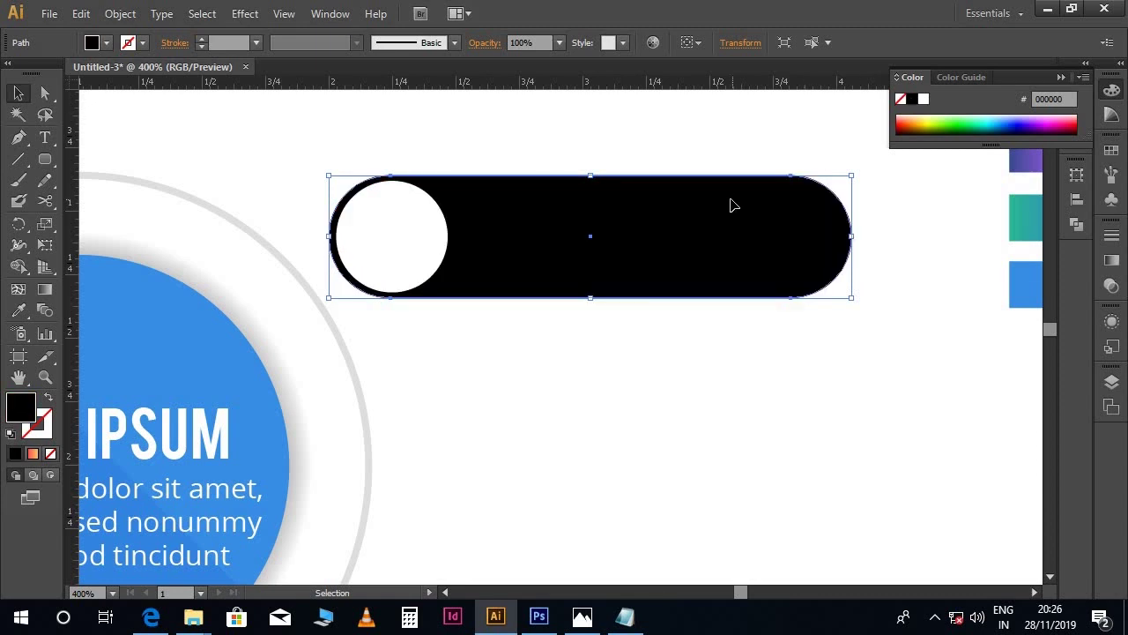
# Set the black pill copy to Overlay blend mode at 25% opacity.
pyautogui.click(1111, 287)
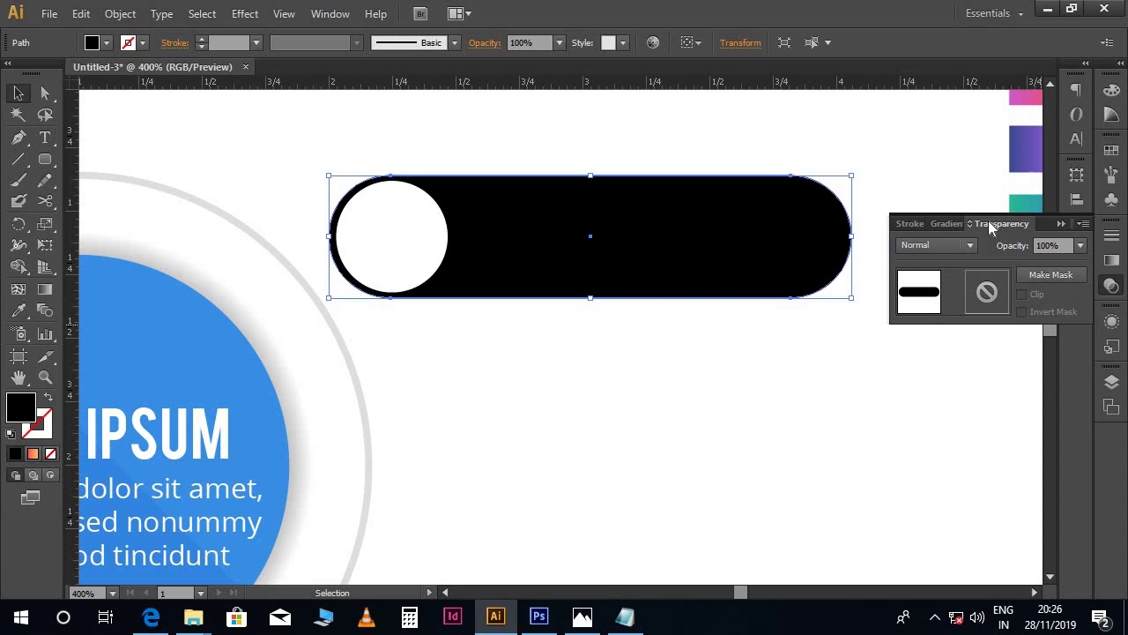
pyautogui.click(958, 239)
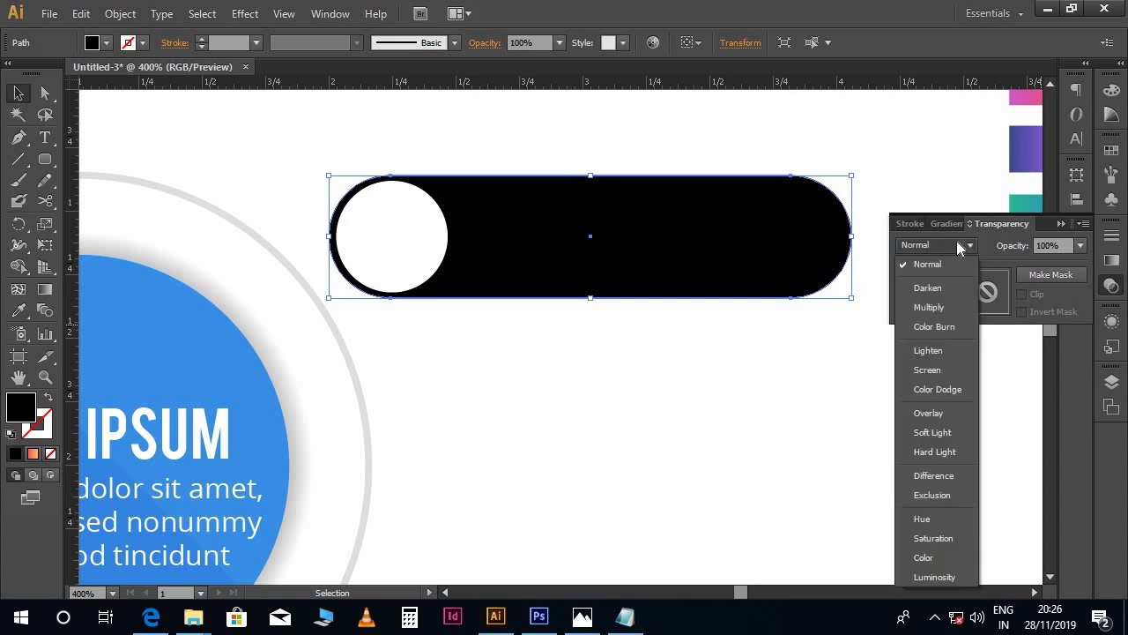
pyautogui.click(938, 411)
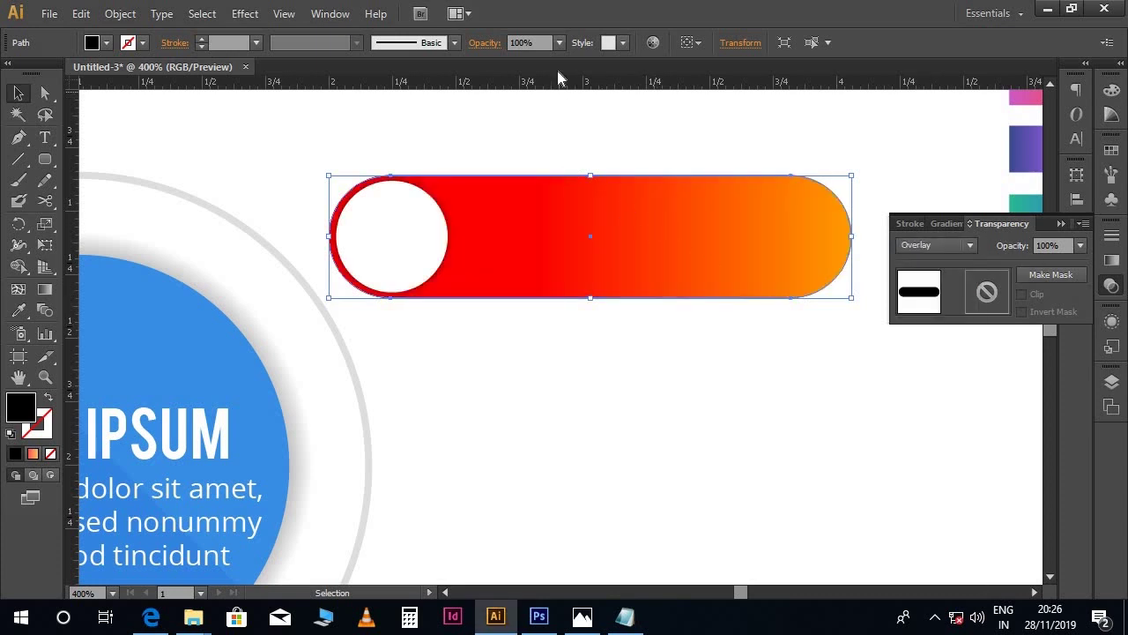
pyautogui.click(536, 41)
pyautogui.write('25')
pyautogui.press('Return')
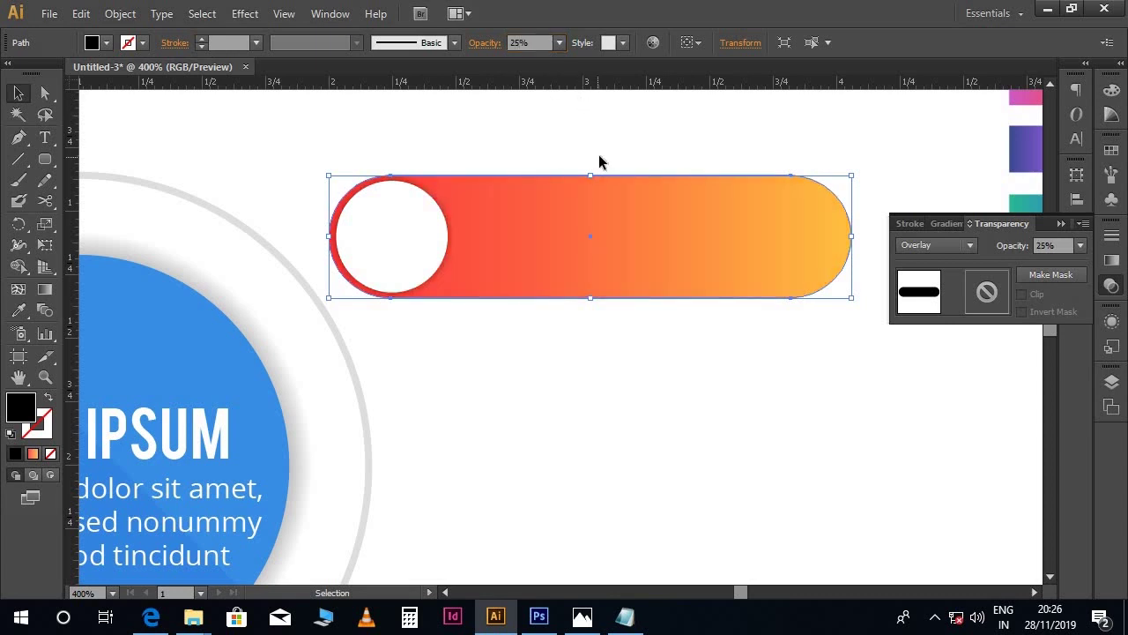
pyautogui.click(599, 154)
pyautogui.hscroll(2, 662, 222)
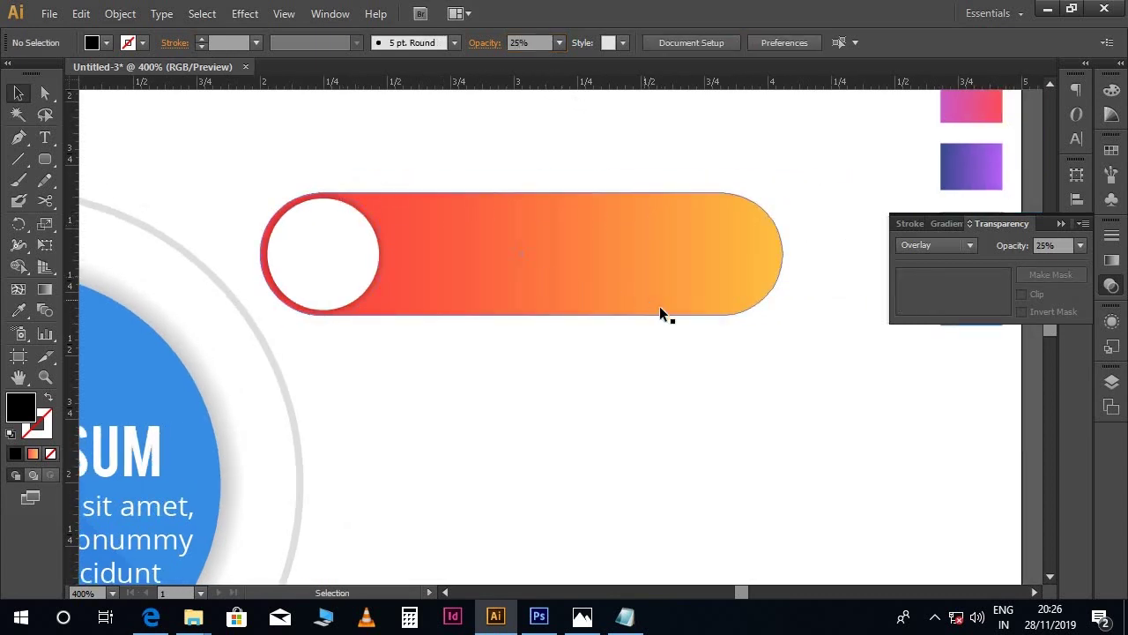
pyautogui.click(667, 281)
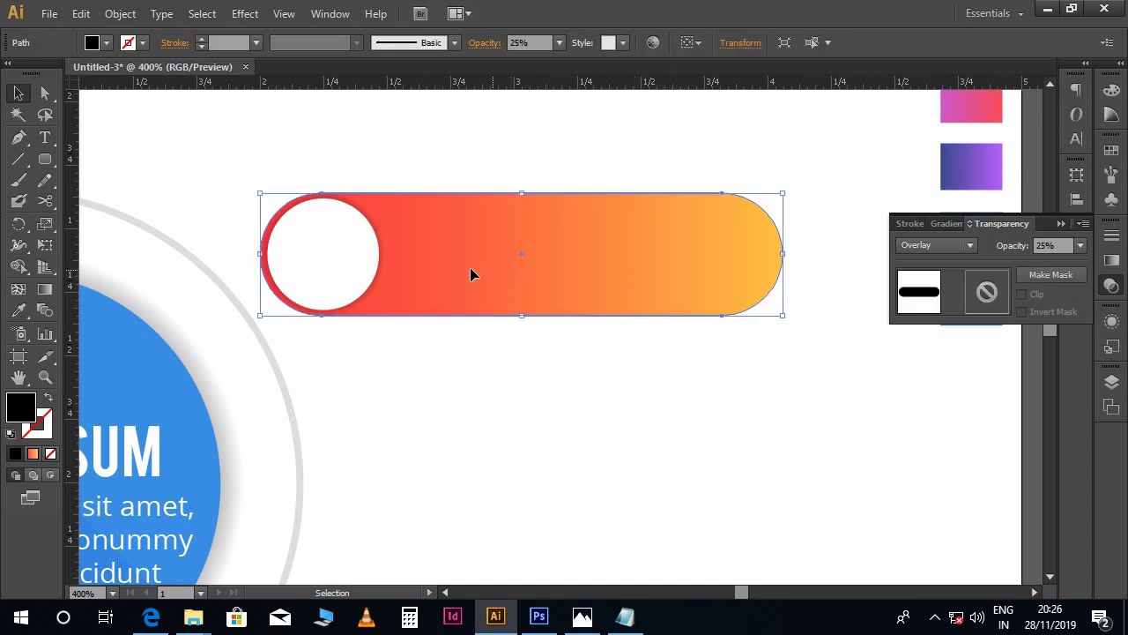
pyautogui.click(19, 138)
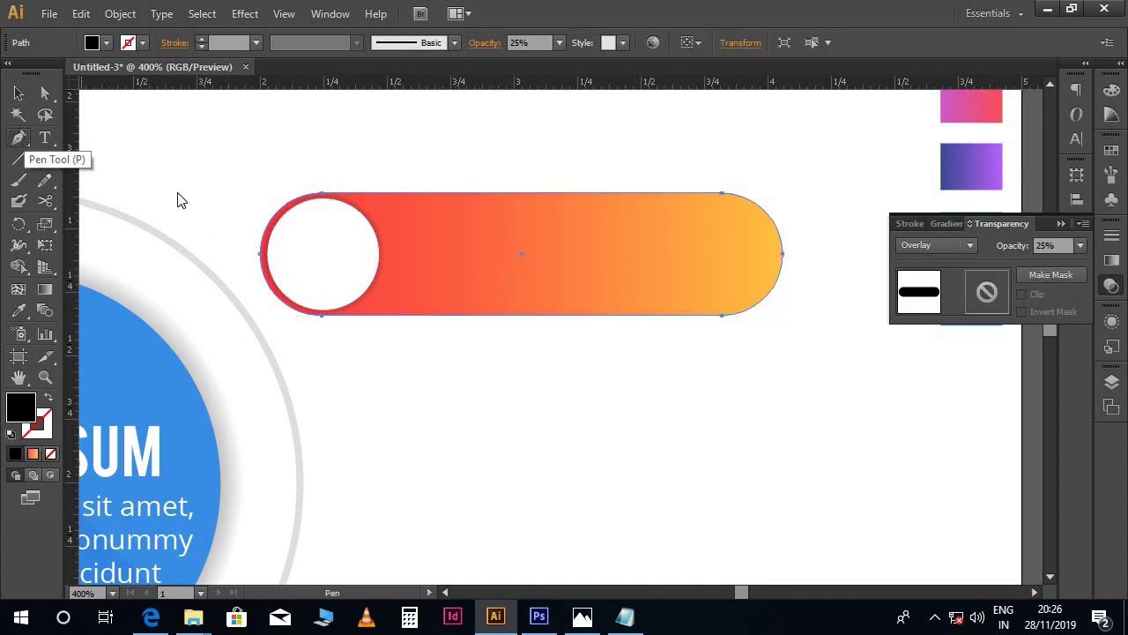
# Draw a black Pen shape covering the pill's upper portion along a diagonal.
pyautogui.click(314, 189)
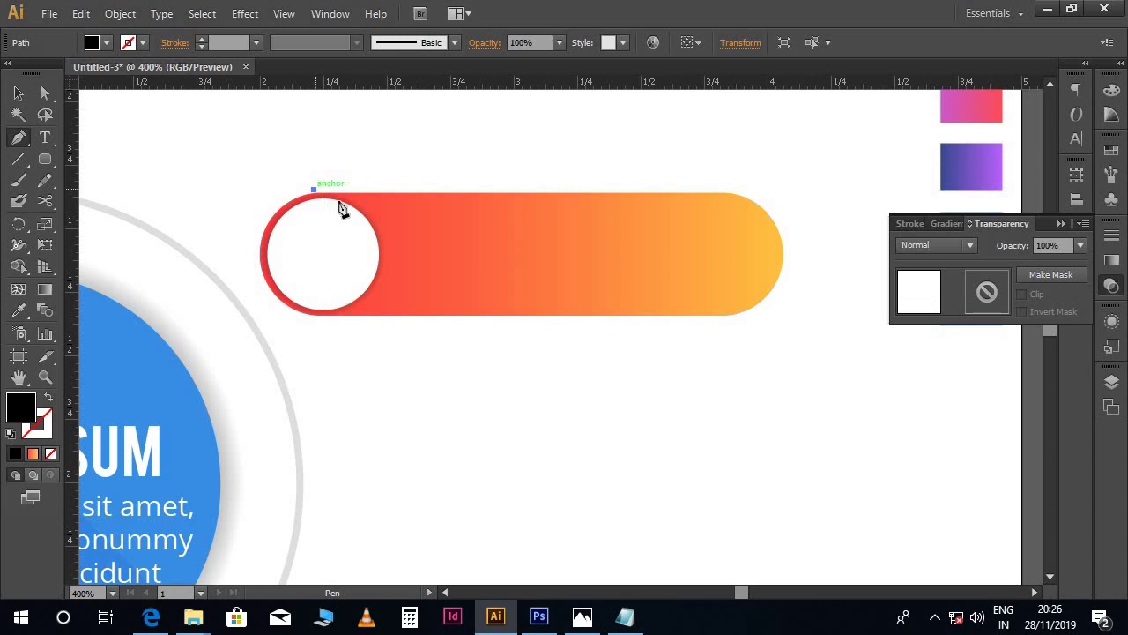
pyautogui.click(741, 316)
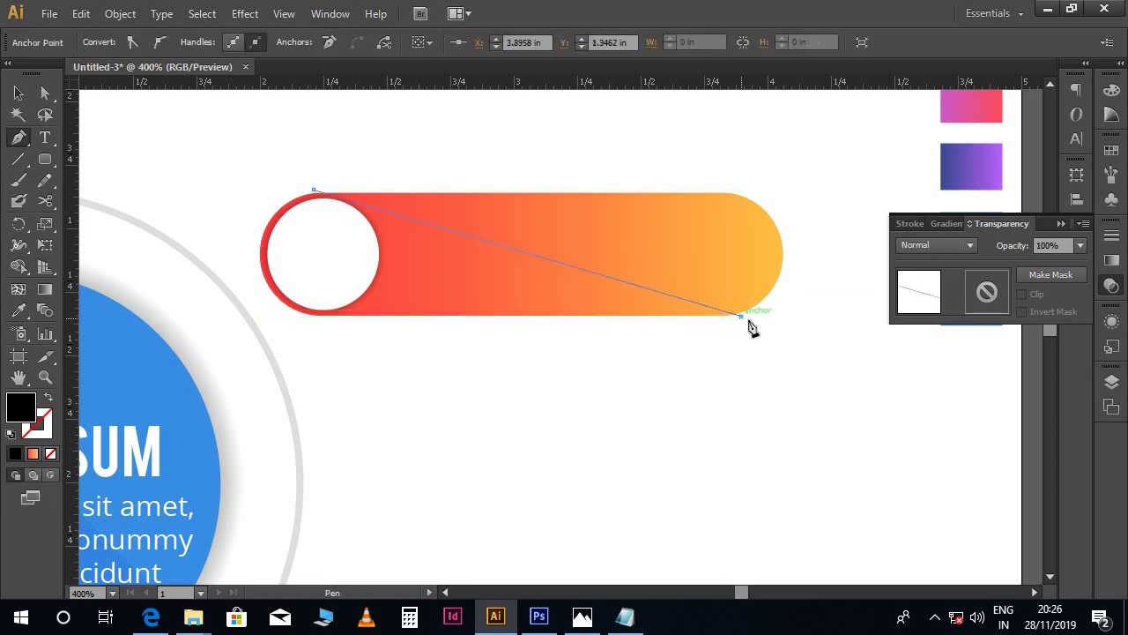
pyautogui.click(819, 315)
pyautogui.click(806, 192)
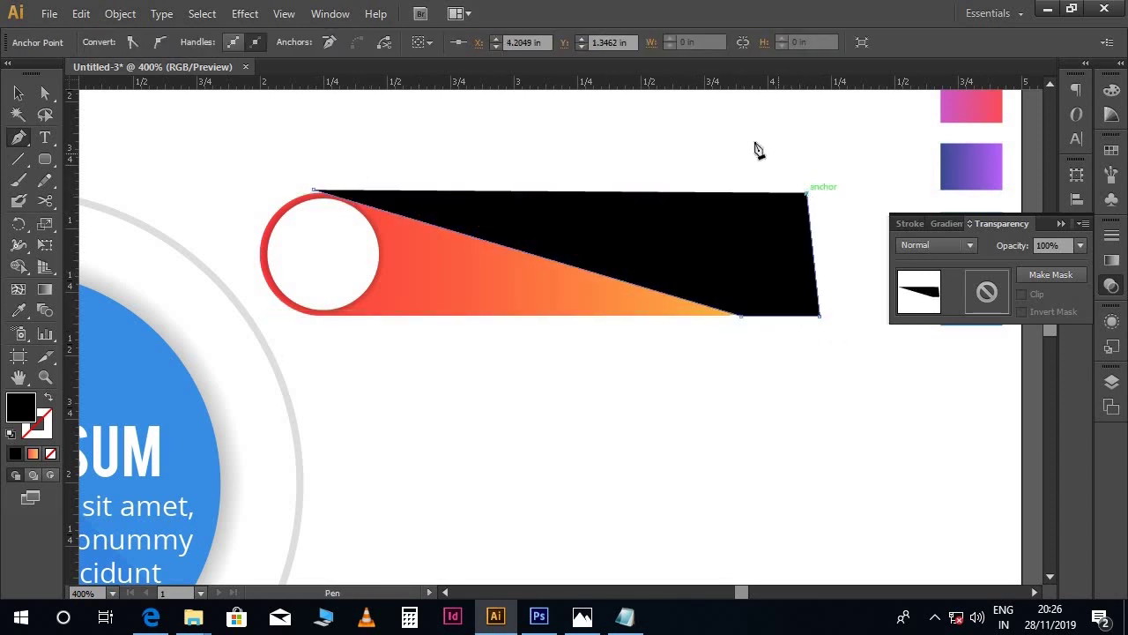
pyautogui.click(749, 139)
pyautogui.click(315, 190)
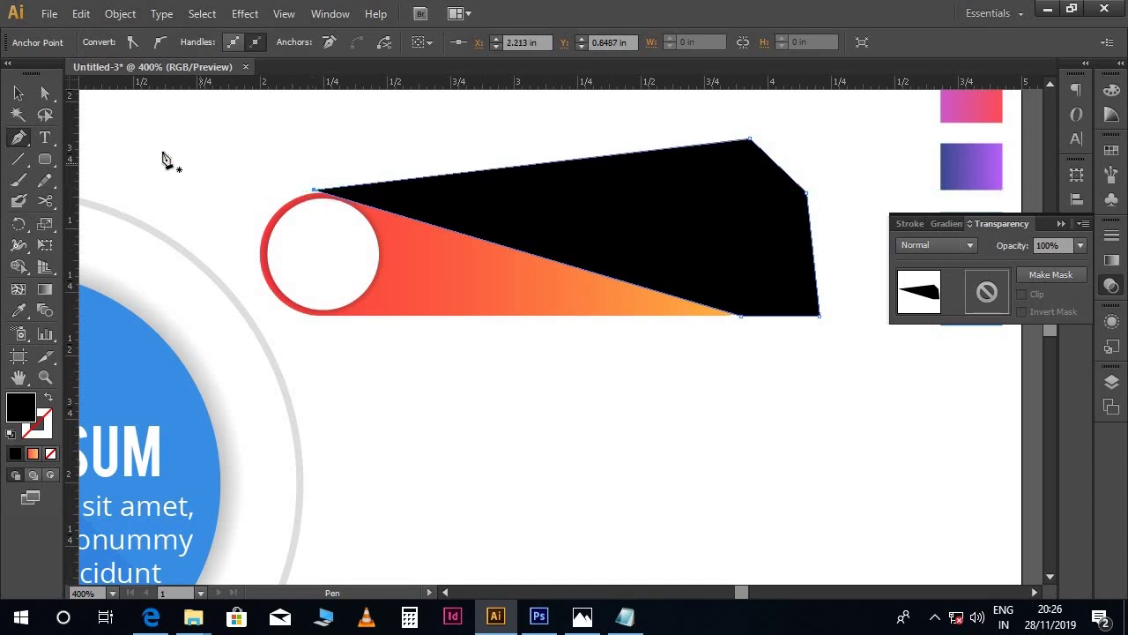
pyautogui.click(19, 94)
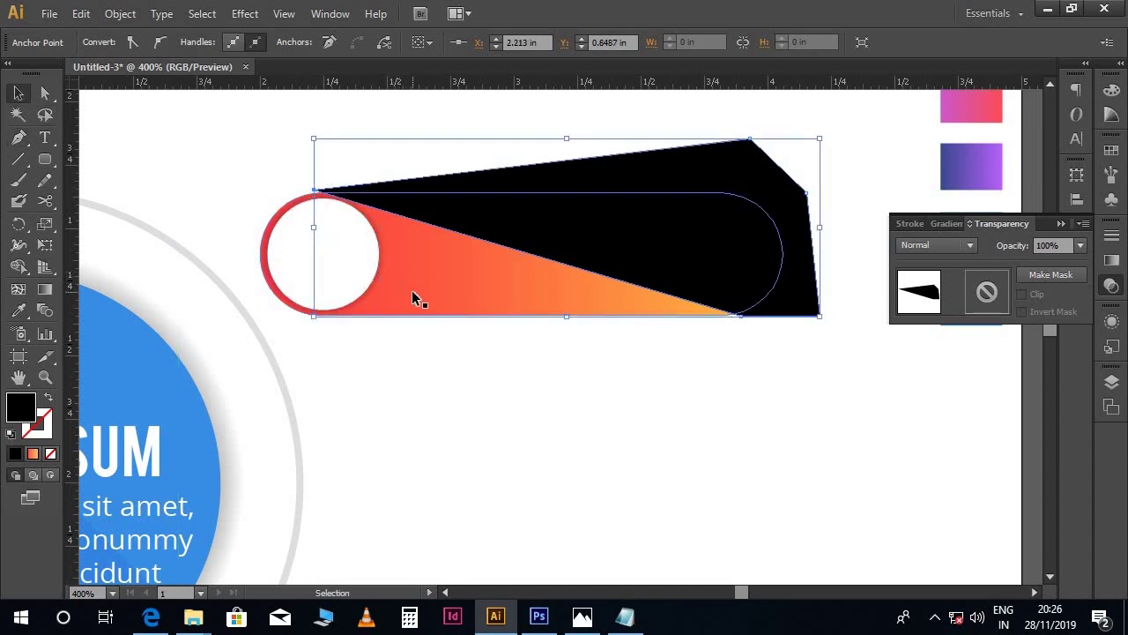
pyautogui.click(617, 384)
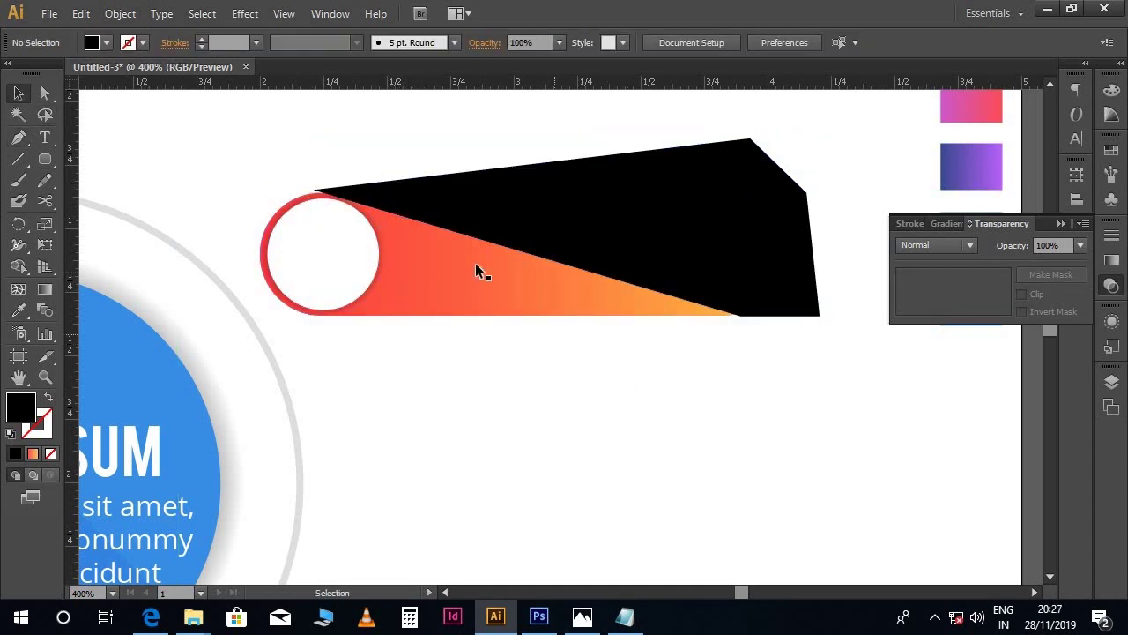
# Subtract the black shape from the pill overlay with Pathfinder Minus Front.
pyautogui.click(330, 14)
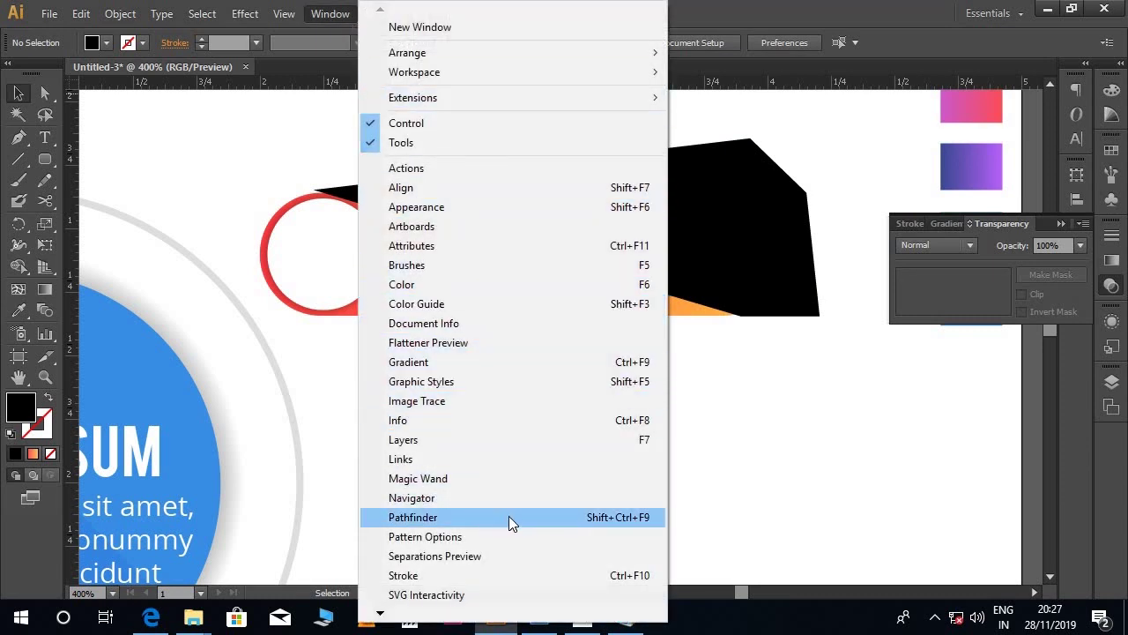
pyautogui.click(629, 520)
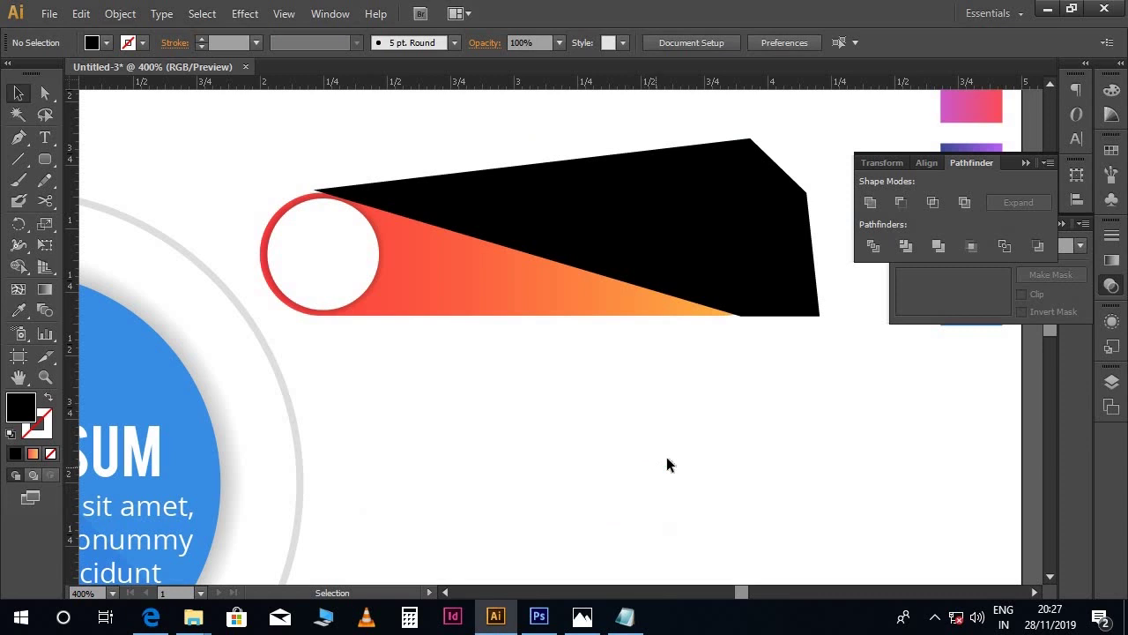
pyautogui.click(523, 295)
pyautogui.keyDown('shift'); pyautogui.click(668, 169); pyautogui.keyUp('shift')
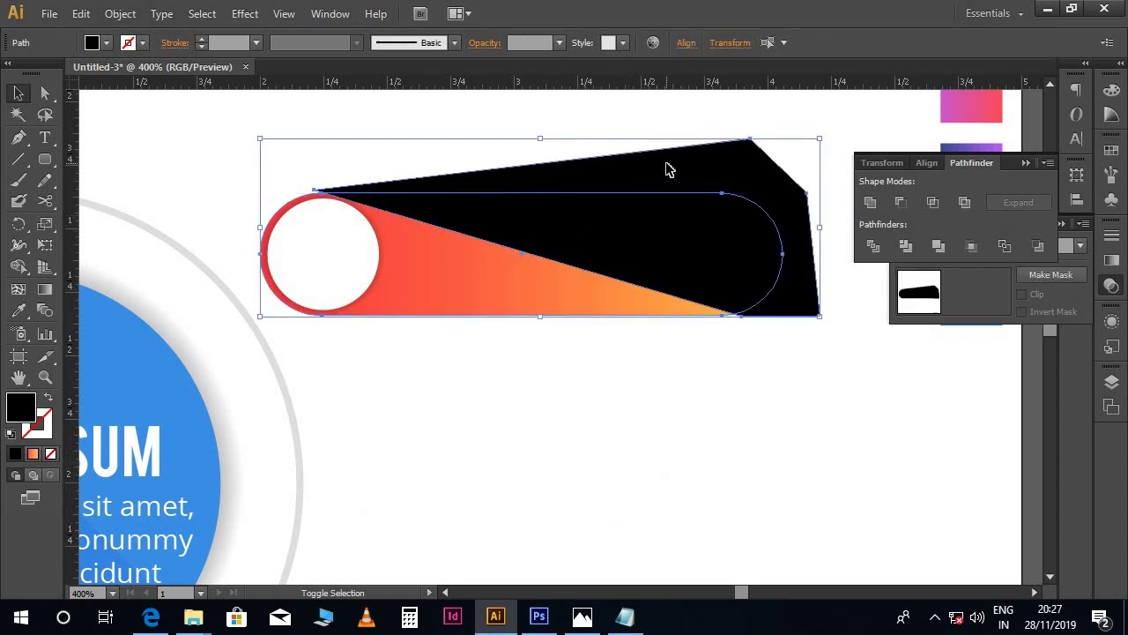
pyautogui.click(904, 206)
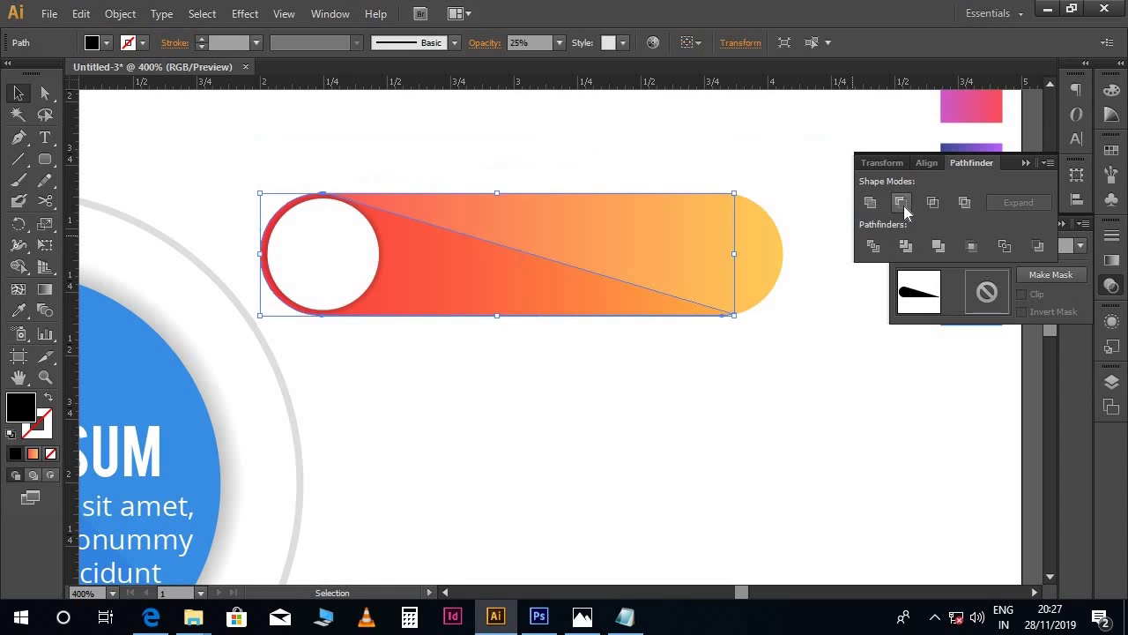
pyautogui.click(763, 165)
# Set the remaining diagonal shading triangle to 20% opacity.
pyautogui.hscroll(-1, 622, 254)
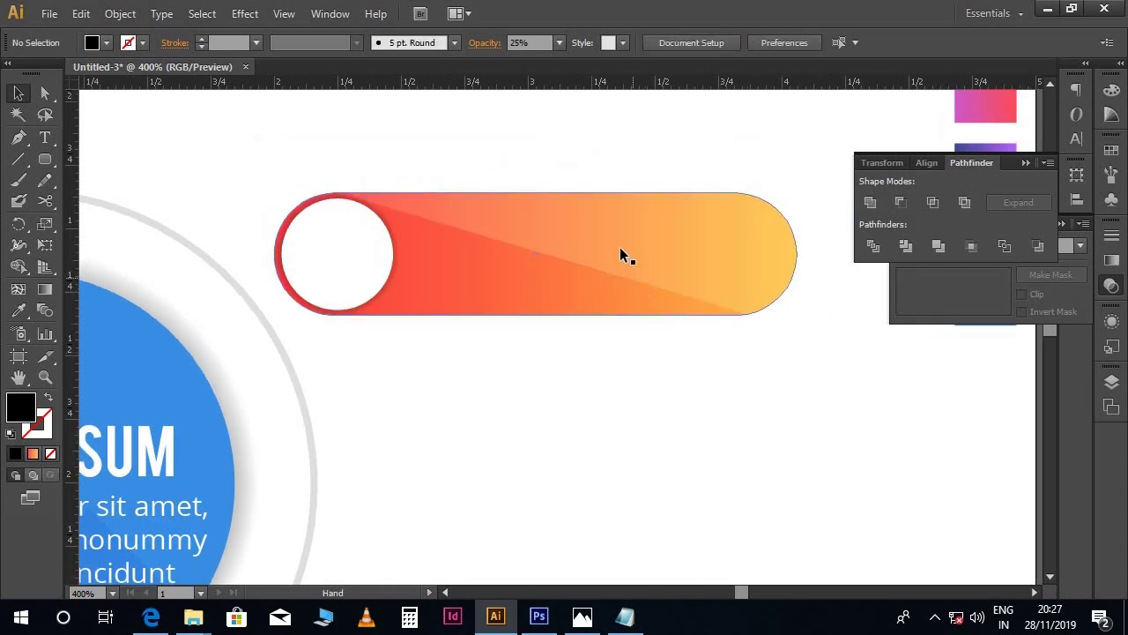
pyautogui.hotkey('ctrl', '-')
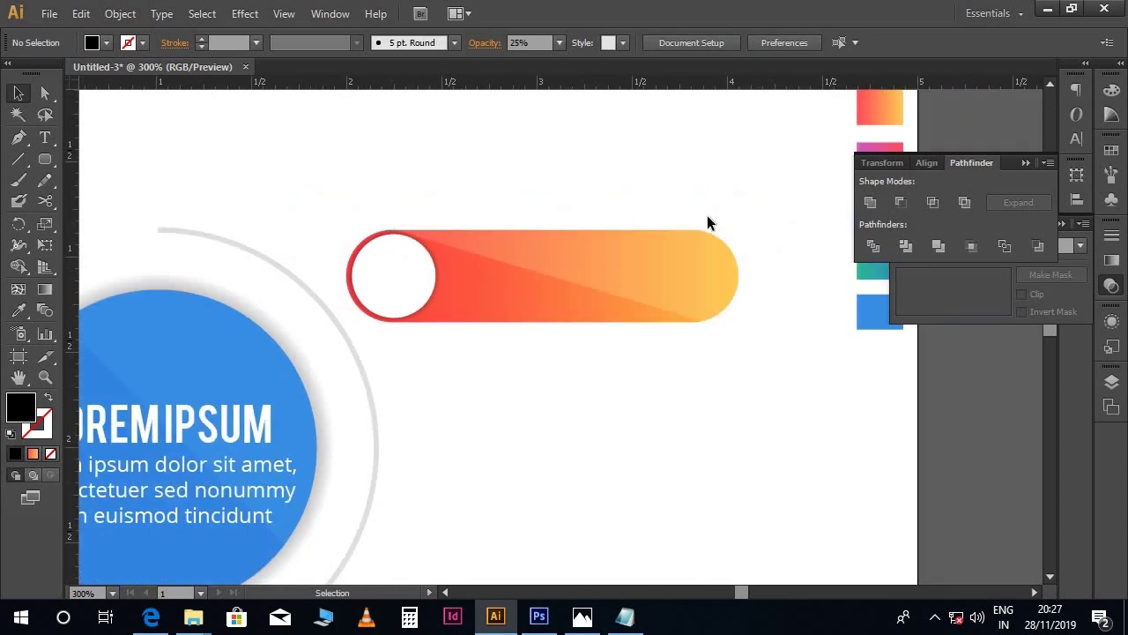
pyautogui.click(572, 277)
pyautogui.click(550, 42)
pyautogui.write('20')
pyautogui.click(577, 209)
pyautogui.scroll(-2, 559, 239)
pyautogui.hscroll(-2, 512, 235)
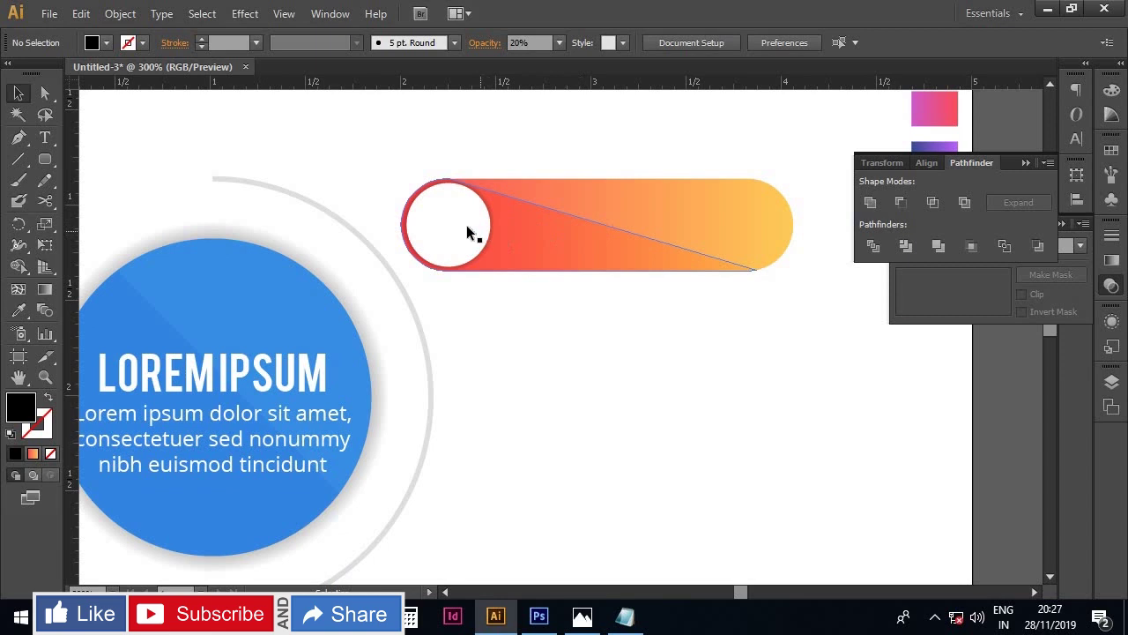
# Type the label 01 below the pill in Bold at 12 pt.
pyautogui.press('t')
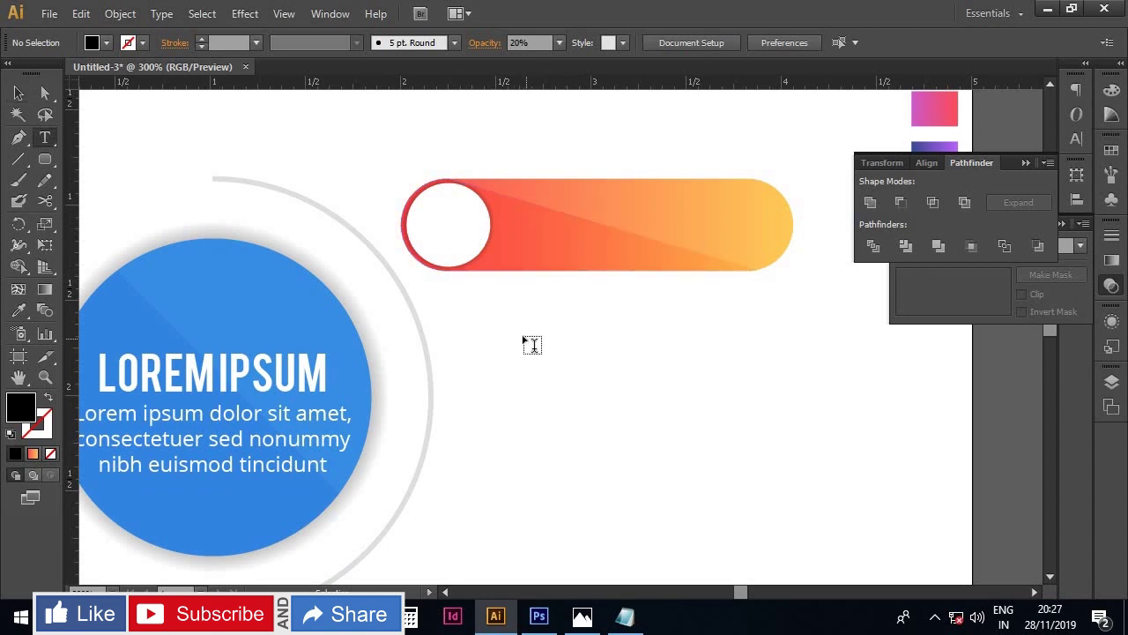
pyautogui.click(529, 322)
pyautogui.write('01')
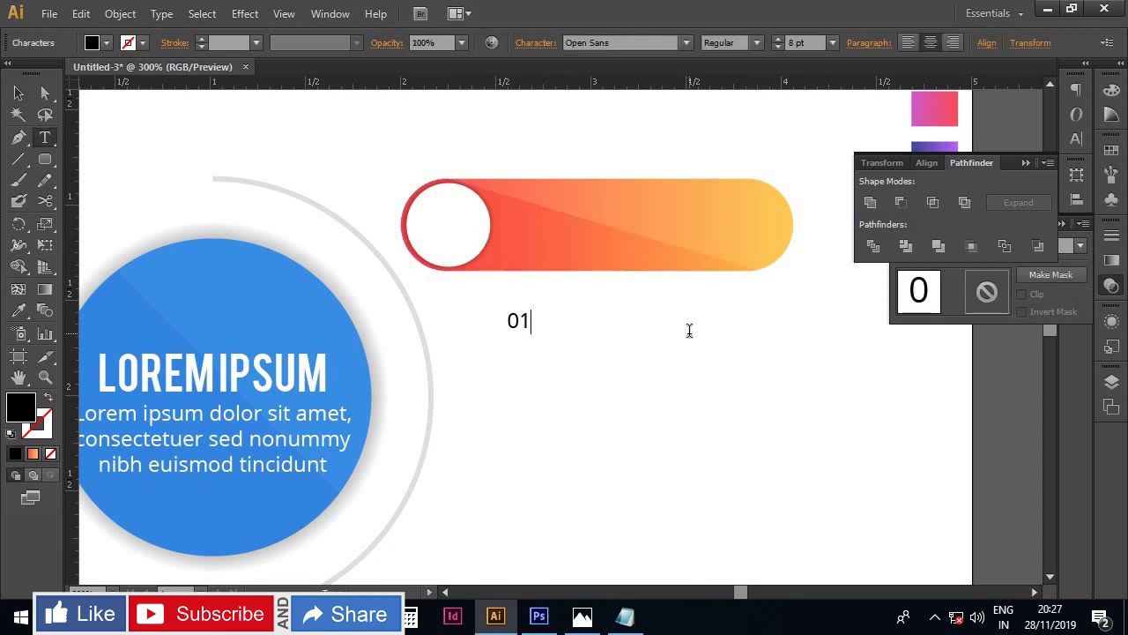
pyautogui.hotkey('ctrl', 'a')
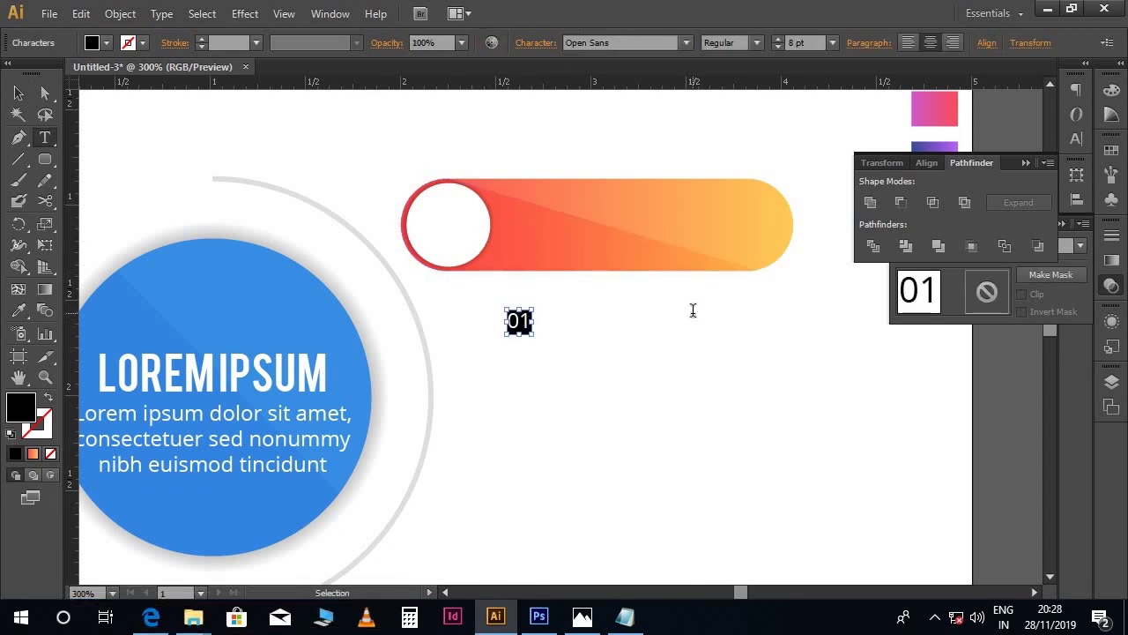
pyautogui.click(757, 41)
pyautogui.click(740, 171)
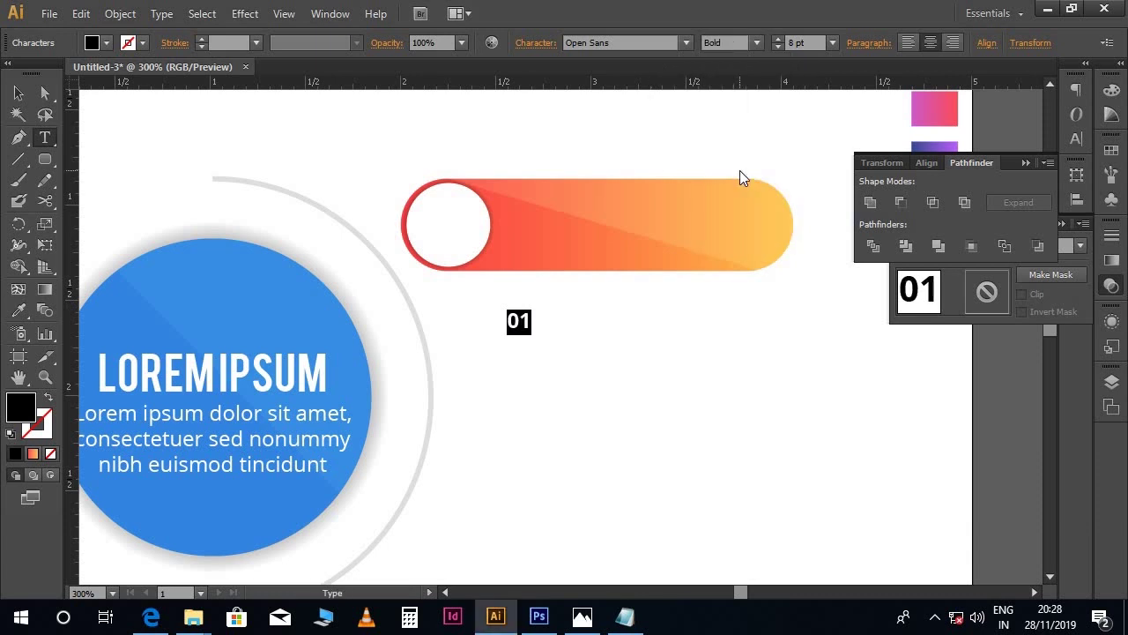
pyautogui.click(811, 42)
pyautogui.write('12')
pyautogui.press('Return')
pyautogui.press('Escape')
# Move 01 into the white circle at the pill's left end and enlarge it to 15 pt.
pyautogui.moveTo(507, 329); pyautogui.dragTo(462, 245)
pyautogui.press('Left')
pyautogui.press('Left')
pyautogui.press('Left')
pyautogui.press('Left')
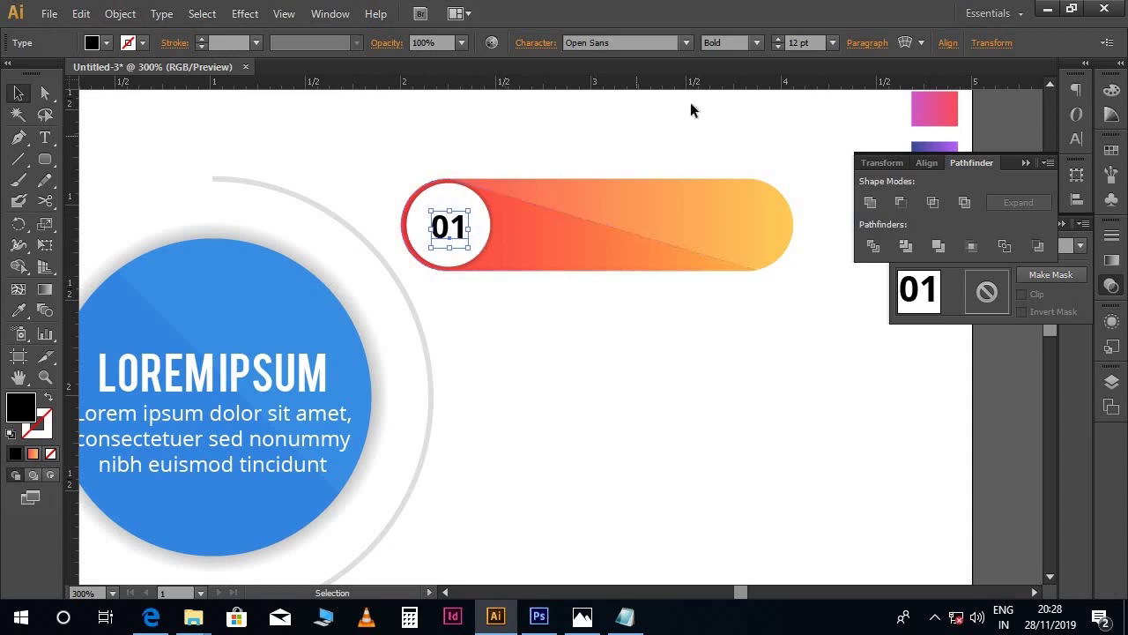
pyautogui.click(812, 42)
pyautogui.write('15')
pyautogui.press('Return')
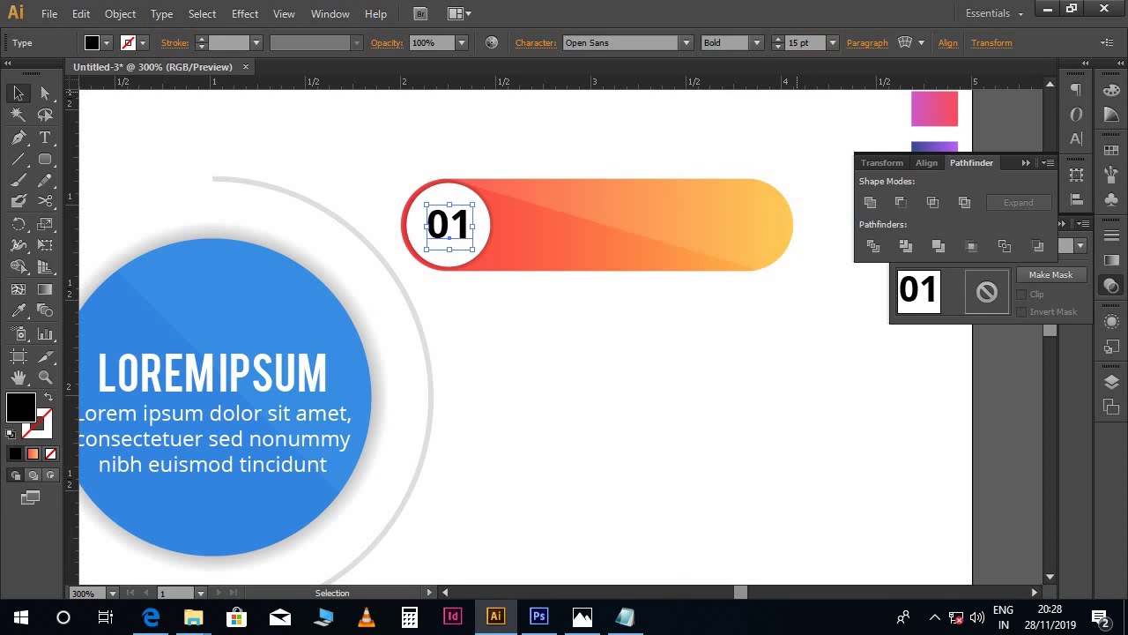
# Colour the 01 text bright orange in the Color Picker.
pyautogui.doubleClick(22, 406)
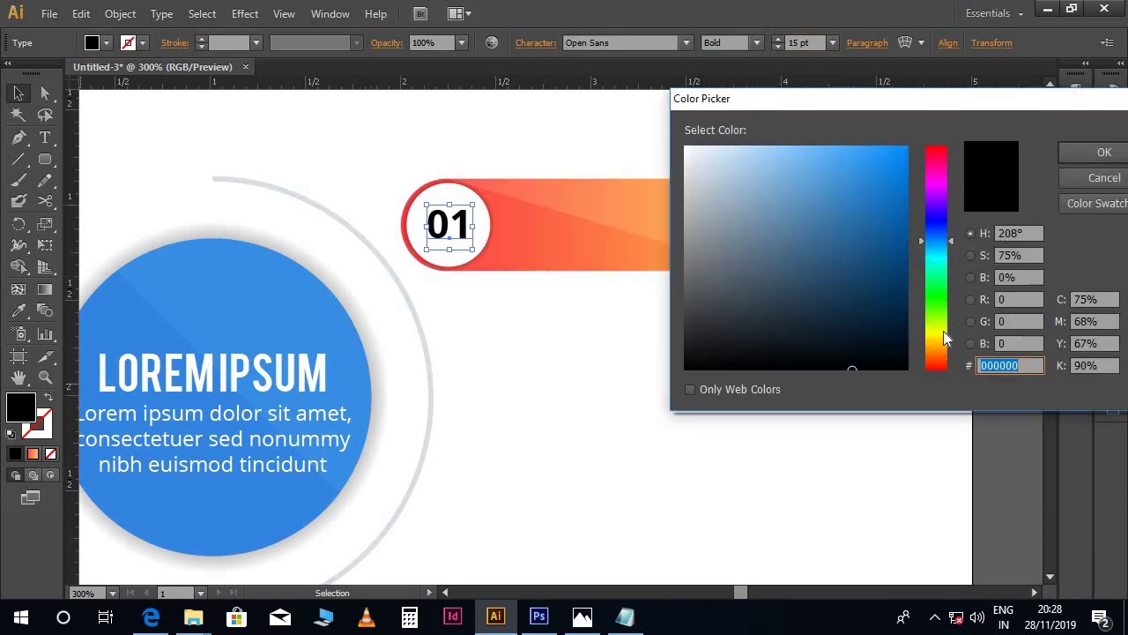
pyautogui.click(937, 359)
pyautogui.click(887, 164)
pyautogui.click(887, 164)
pyautogui.click(1104, 153)
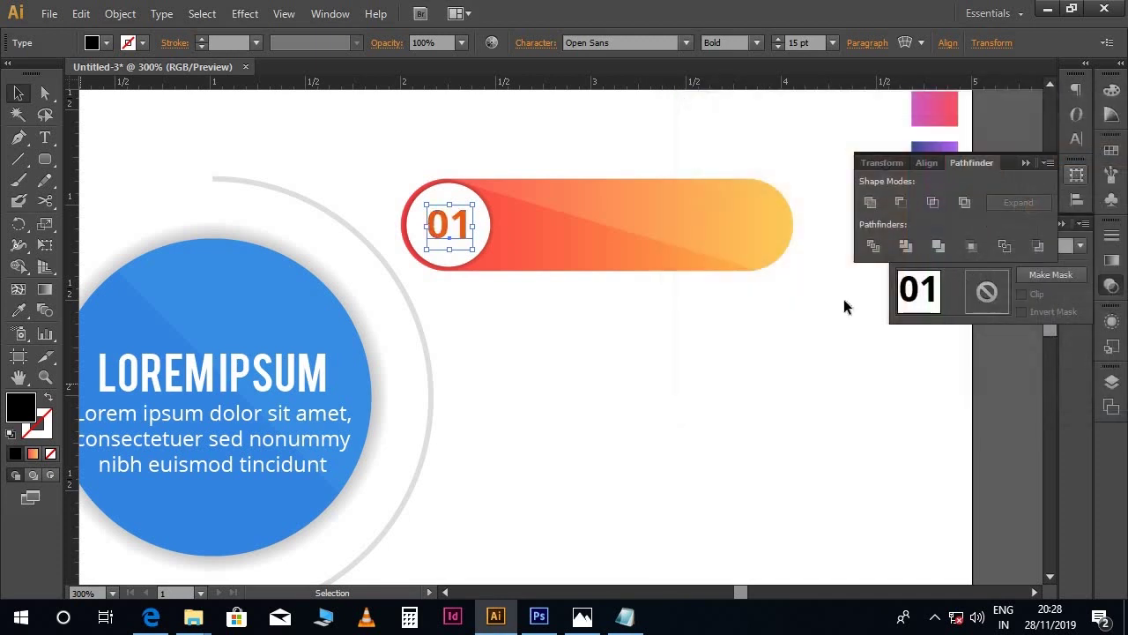
pyautogui.click(782, 353)
pyautogui.hscroll(2, 758, 349)
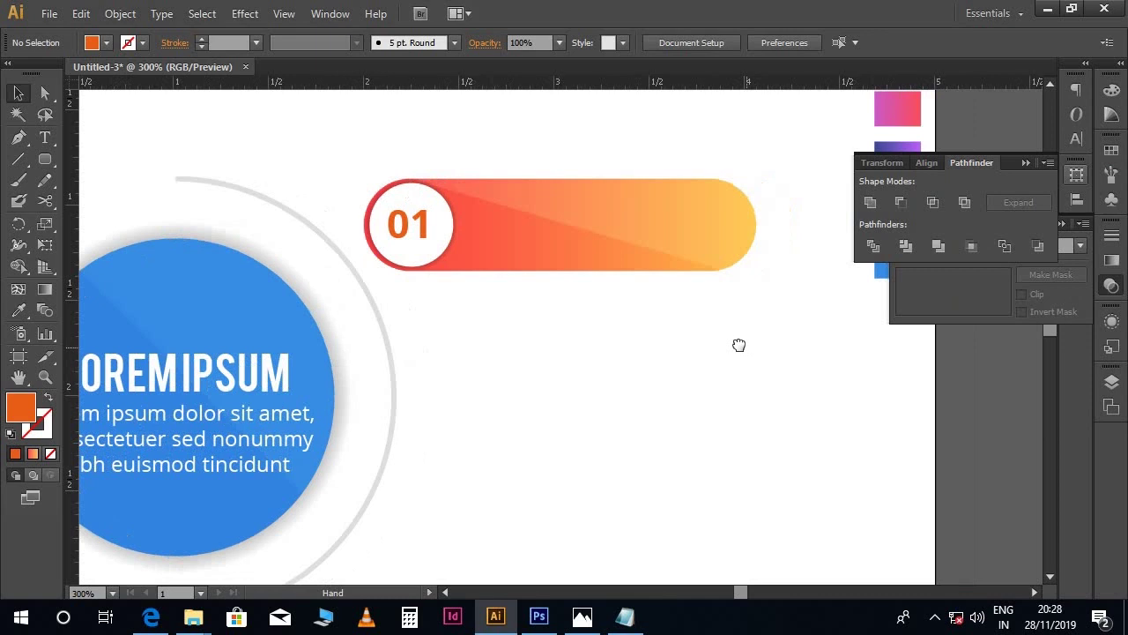
# Copy the second lorem ipsum paragraph from Notepad into a new text area below the 01 pill.
pyautogui.click(625, 614)
pyautogui.moveTo(152, 250); pyautogui.dragTo(307, 282)
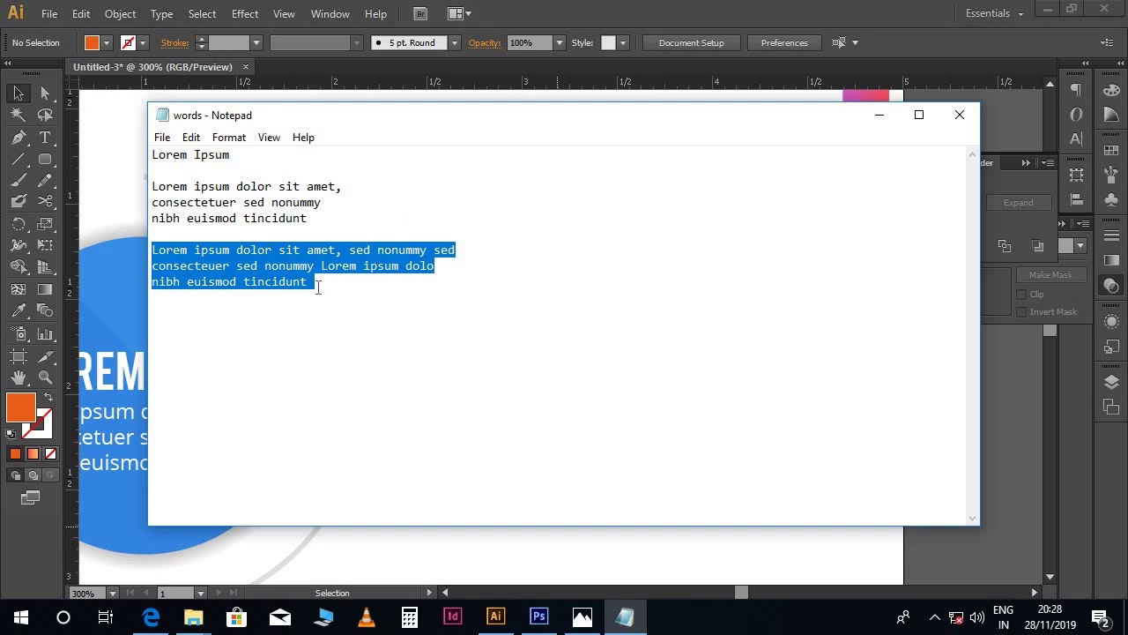
pyautogui.click(892, 570)
pyautogui.press('t')
pyautogui.moveTo(421, 288); pyautogui.dragTo(703, 369)
pyautogui.hotkey('ctrl', 'v')
# Left-align the pasted paragraph and set it to the Light font style at 5 pt.
pyautogui.hotkey('ctrl', 'a')
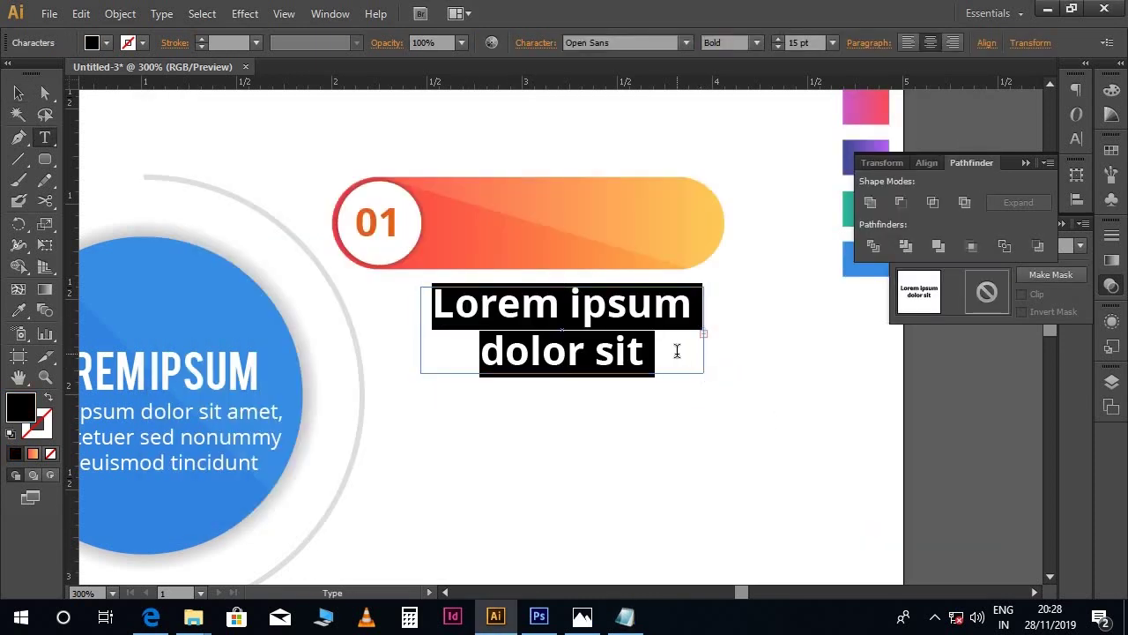
pyautogui.click(907, 46)
pyautogui.click(807, 43)
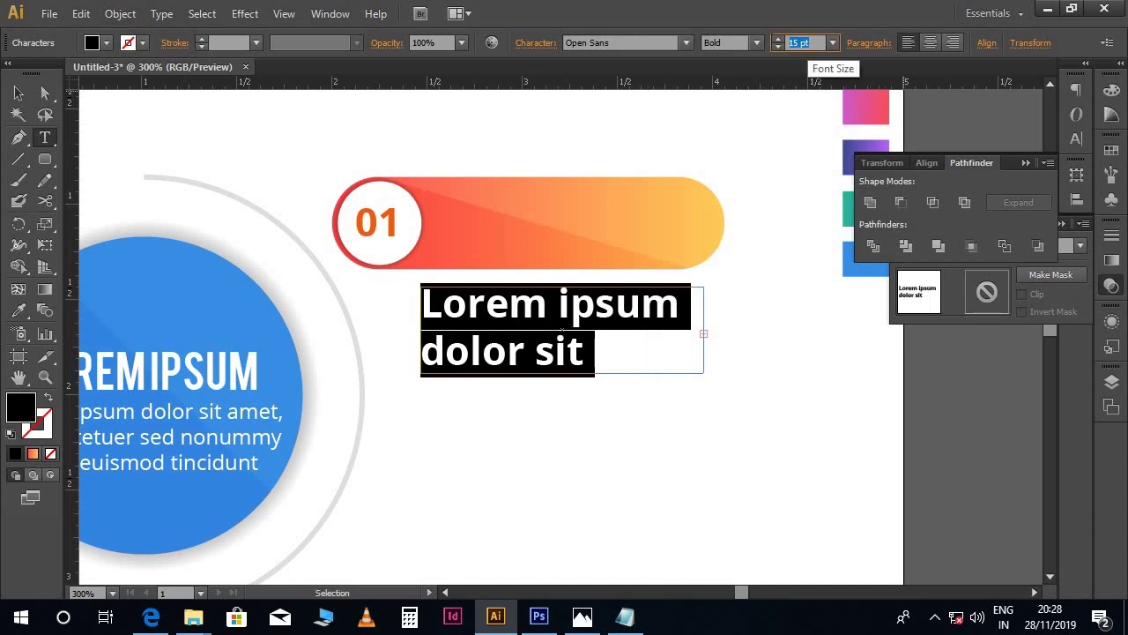
pyautogui.write('9')
pyautogui.press('Return')
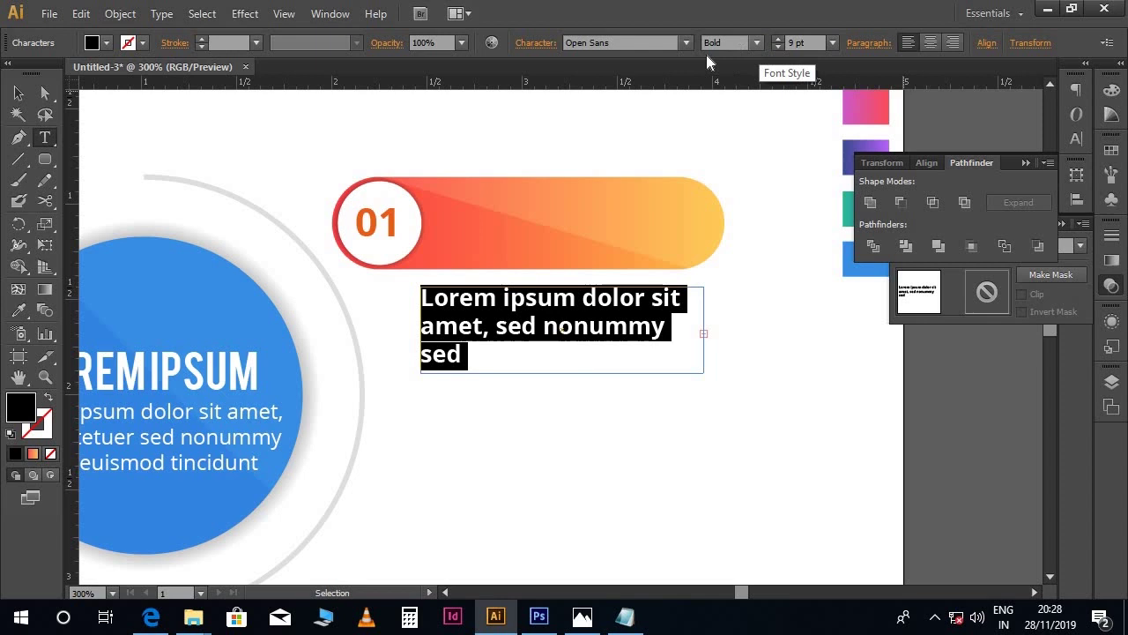
pyautogui.click(758, 42)
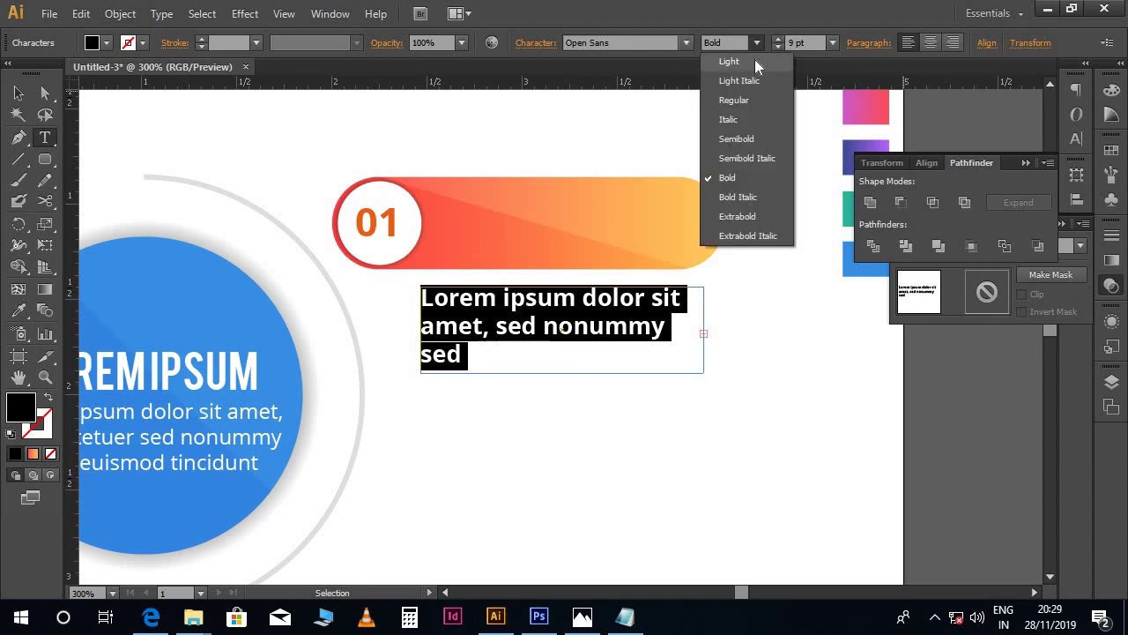
pyautogui.click(754, 61)
pyautogui.click(799, 43)
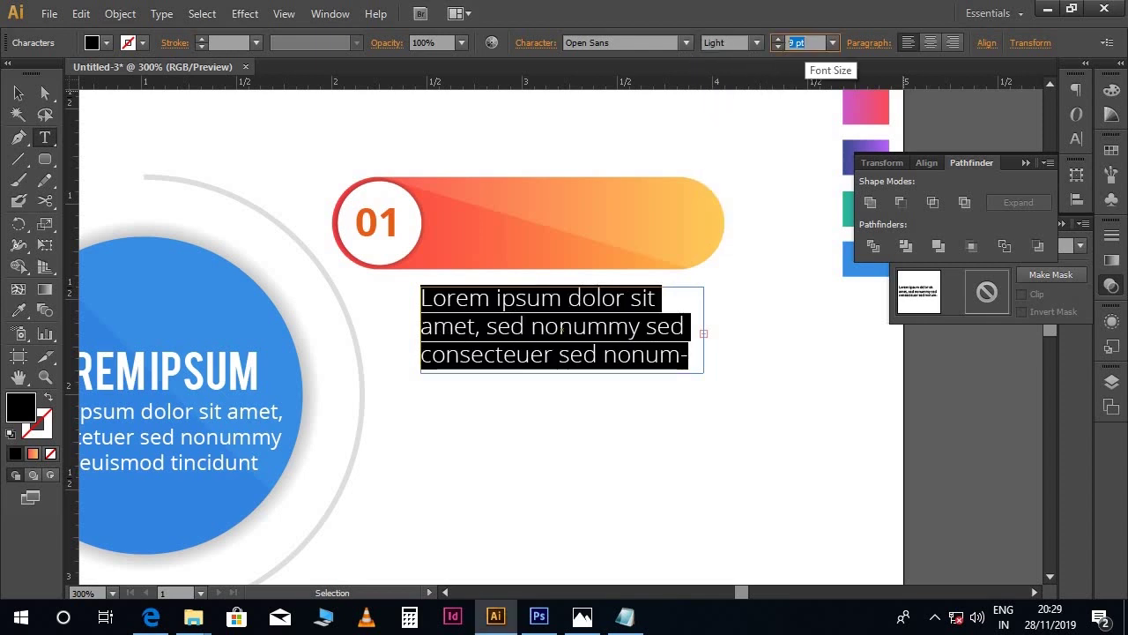
pyautogui.write('5')
pyautogui.press('Return')
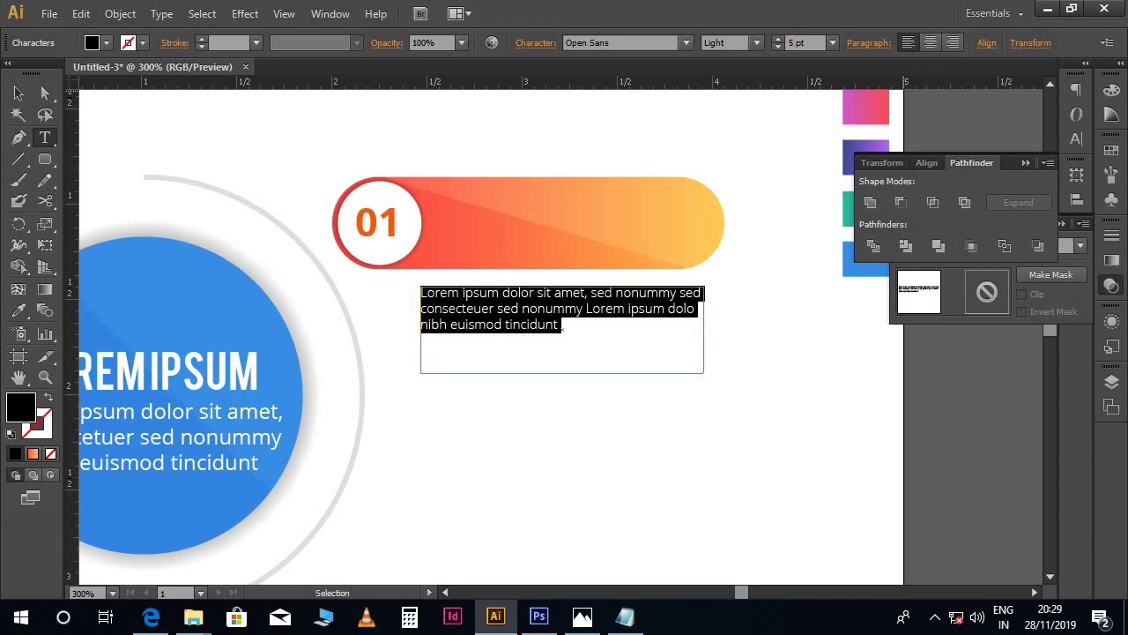
pyautogui.click(18, 93)
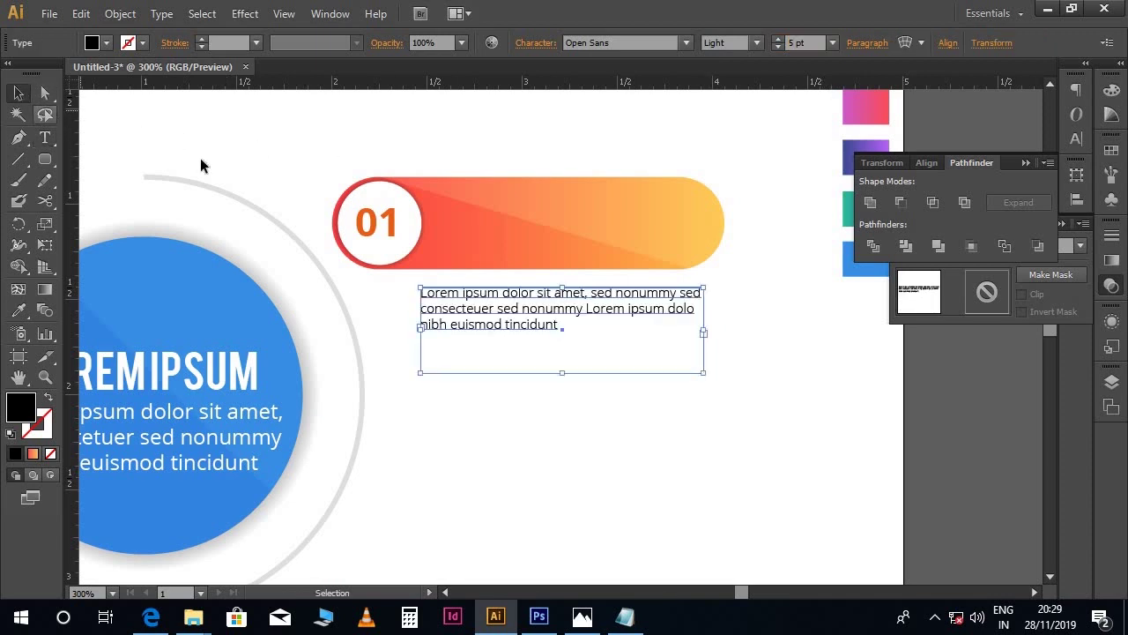
# Move the paragraph frame up into the gradient pill beside 01 and shrink it to fit.
pyautogui.moveTo(467, 314); pyautogui.dragTo(473, 220)
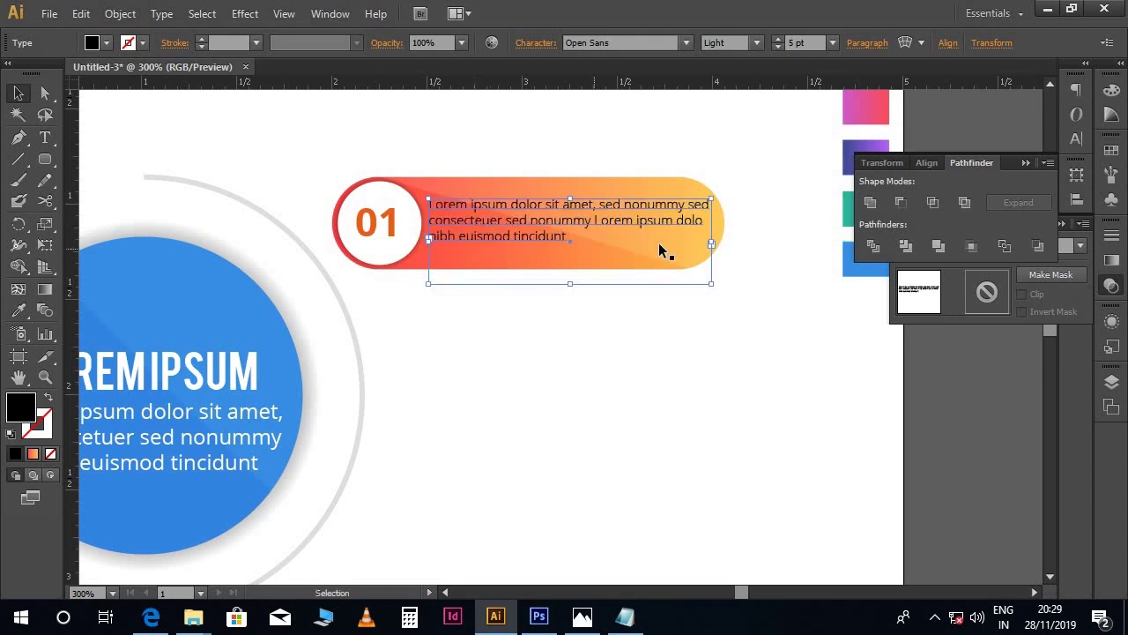
pyautogui.moveTo(701, 284); pyautogui.dragTo(696, 286)
pyautogui.moveTo(569, 286); pyautogui.dragTo(552, 248)
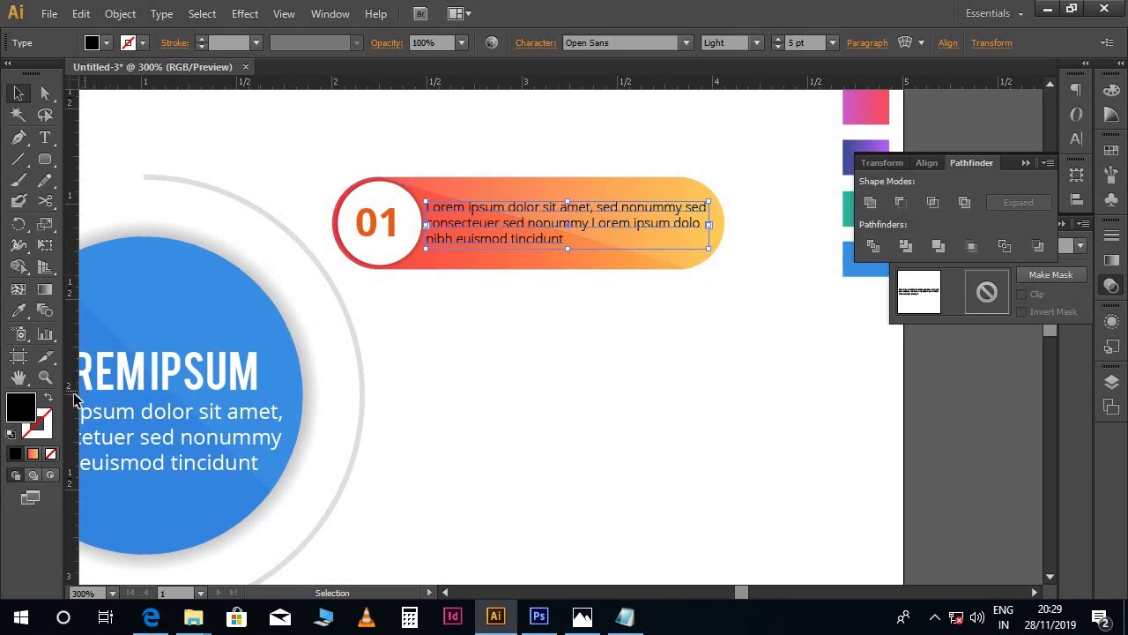
# Recolour the paragraph text white.
pyautogui.doubleClick(32, 397)
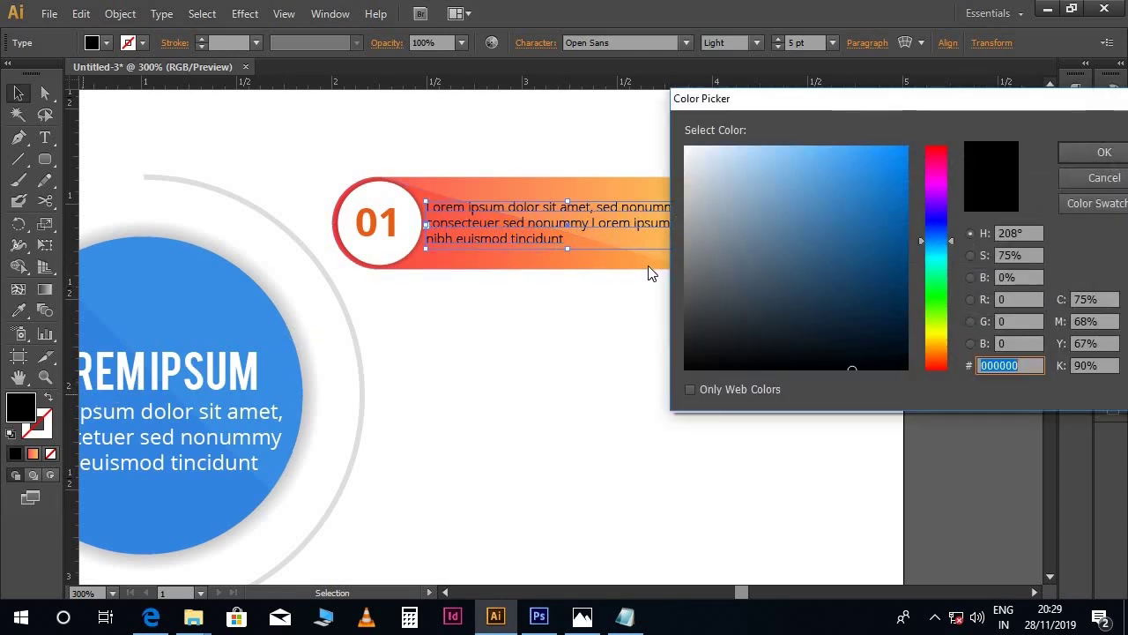
pyautogui.click(686, 147)
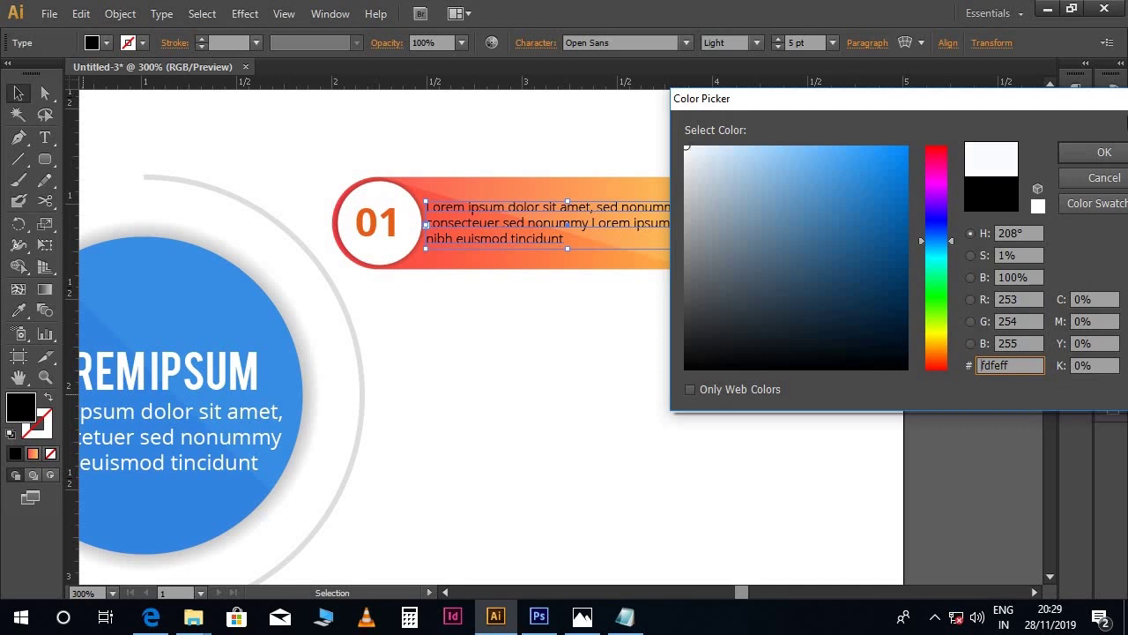
pyautogui.click(1104, 152)
pyautogui.click(770, 305)
pyautogui.moveTo(666, 347); pyautogui.dragTo(667, 353)
pyautogui.scroll(-1, 652, 353)
pyautogui.hscroll(-1, 653, 353)
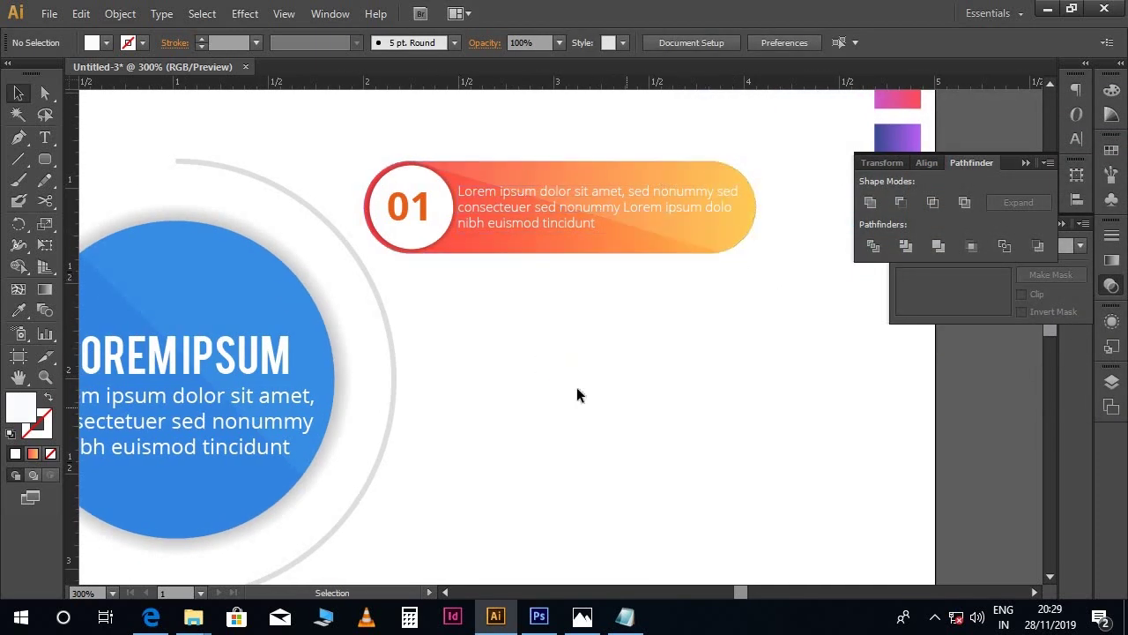
pyautogui.scroll(-1, 575, 387)
pyautogui.hotkey('ctrl', '-')
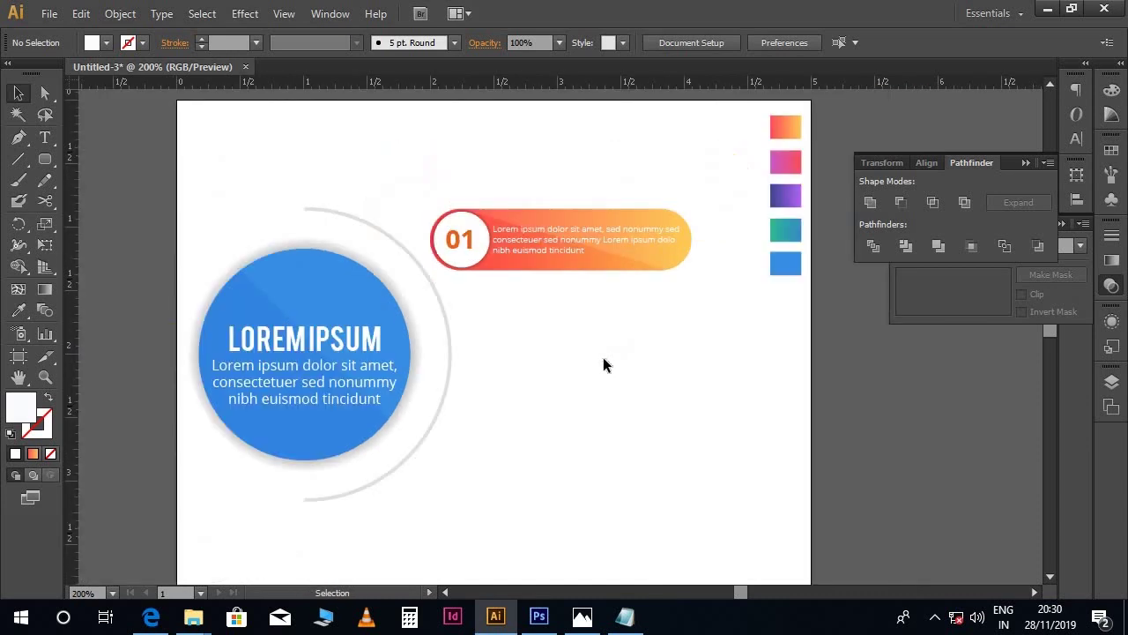
# Duplicate the 01 banner straight down and shift the copy slightly right.
pyautogui.click(1027, 161)
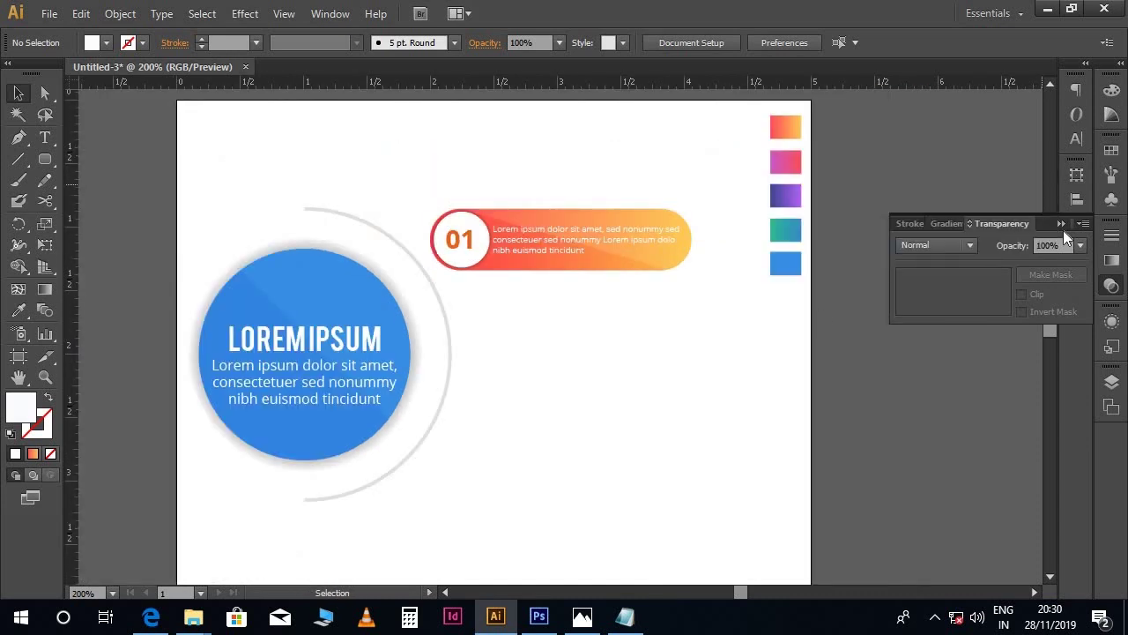
pyautogui.click(1062, 225)
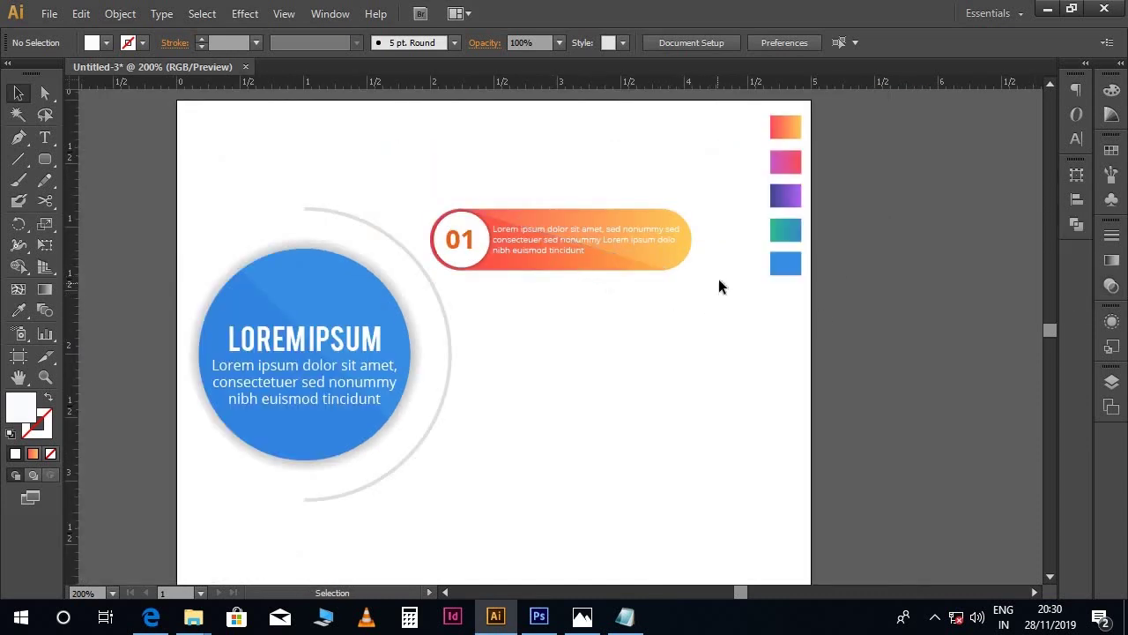
pyautogui.moveTo(704, 205); pyautogui.dragTo(459, 278)
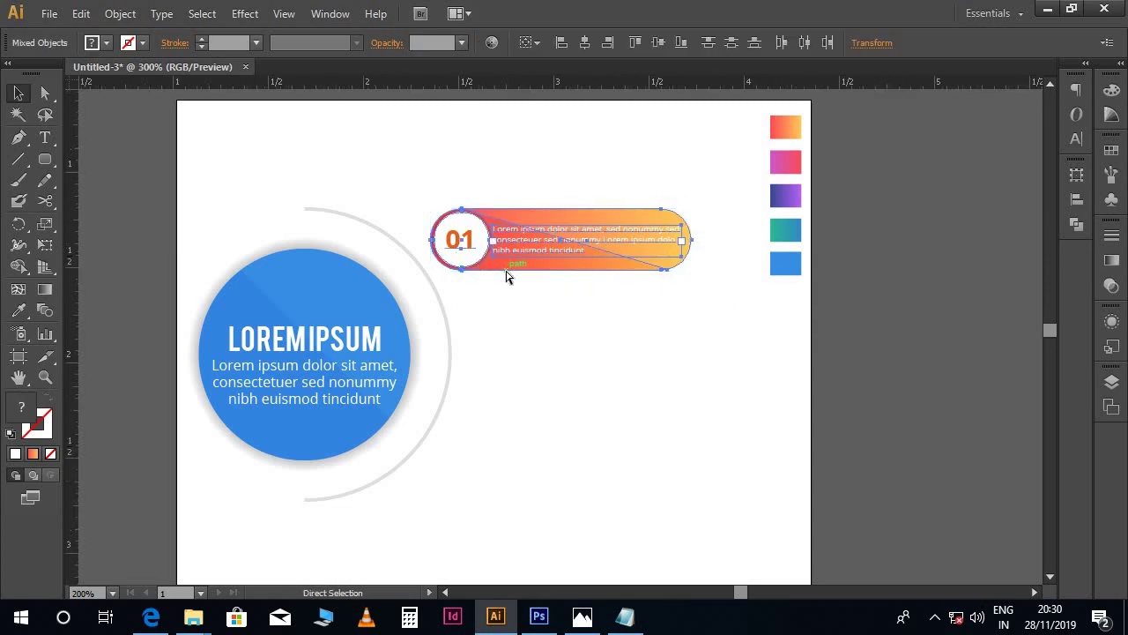
pyautogui.hotkey('ctrl', '+')
pyautogui.moveTo(509, 301); pyautogui.dragTo(560, 279)
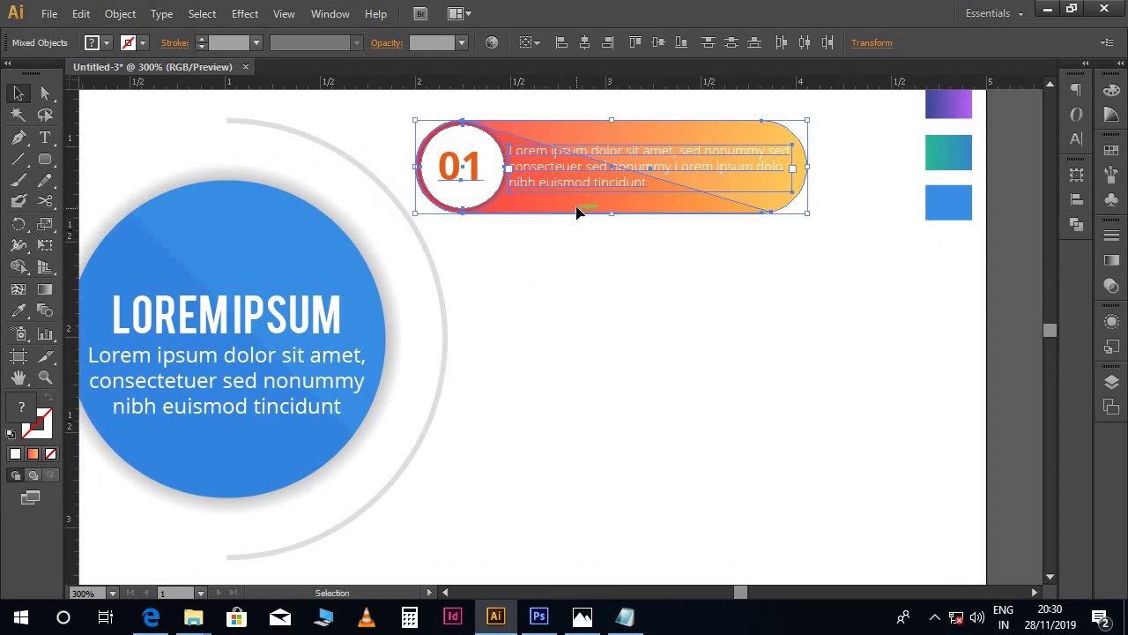
pyautogui.moveTo(577, 208); pyautogui.dragTo(586, 346)
pyautogui.moveTo(605, 346); pyautogui.dragTo(649, 333)
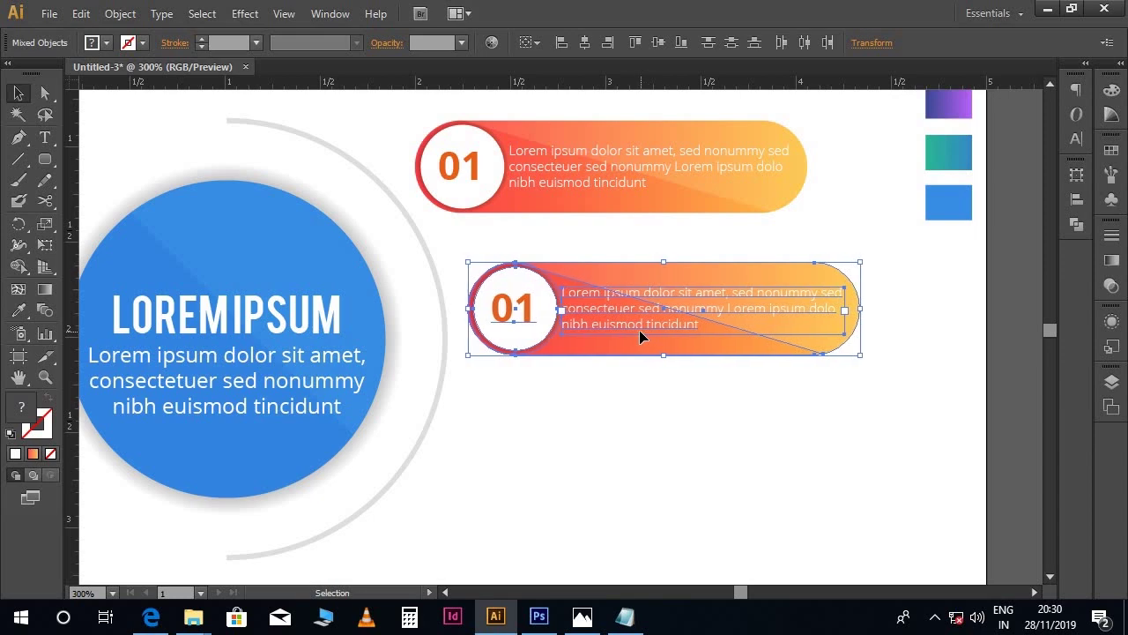
# Add a third banner copy below the second and a fourth copied from the top banner.
pyautogui.moveTo(644, 350); pyautogui.dragTo(644, 474)
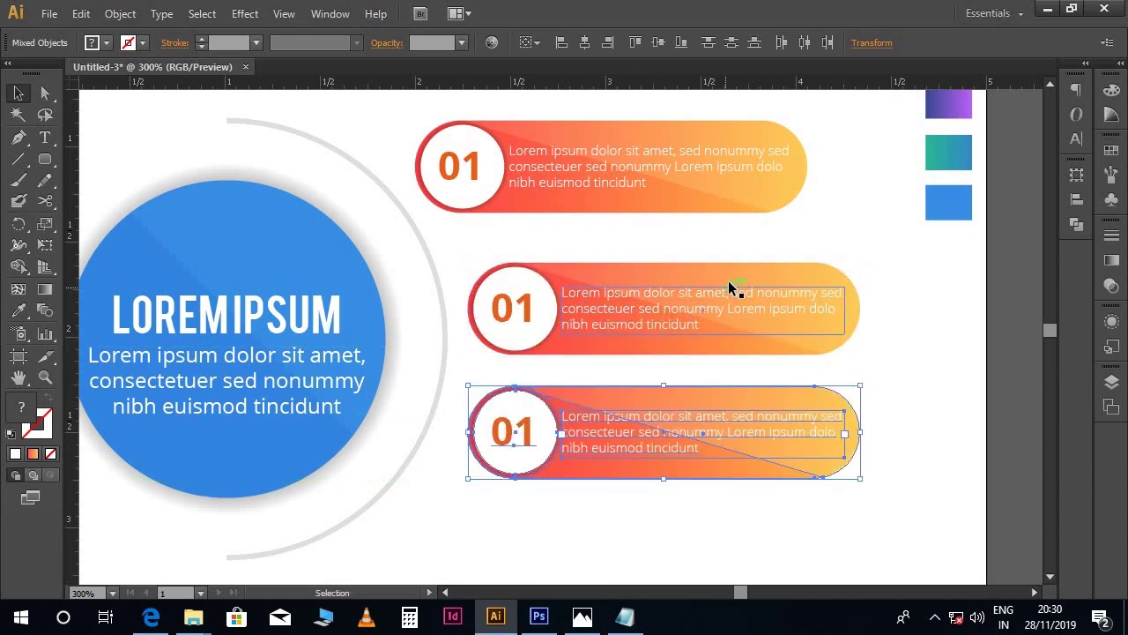
pyautogui.scroll(1, 773, 215)
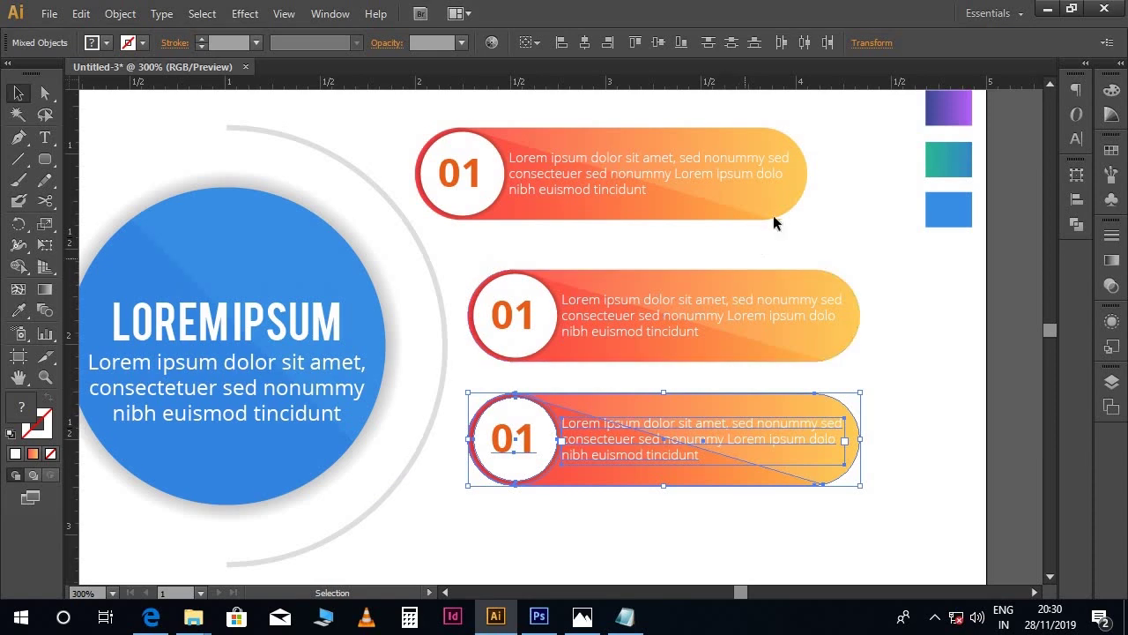
pyautogui.click(467, 218)
pyautogui.scroll(-1, 480, 221)
pyautogui.moveTo(489, 213); pyautogui.dragTo(491, 551)
pyautogui.scroll(-2, 526, 522)
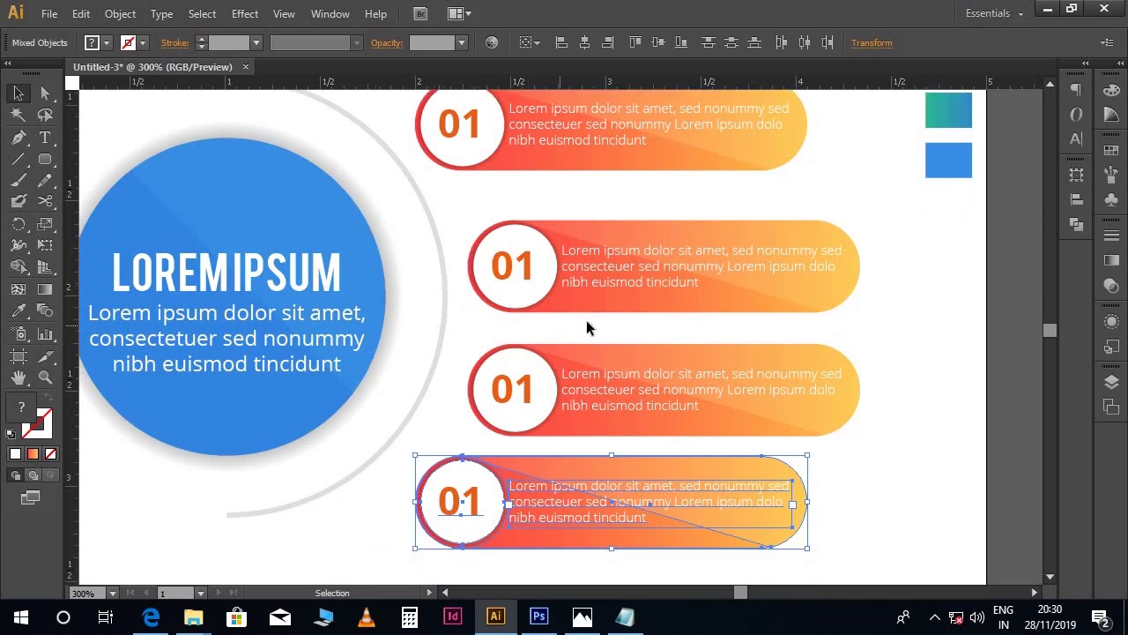
# Add a horizontal guide at the blue circle's centre and nudge the second banner up.
pyautogui.click(381, 282)
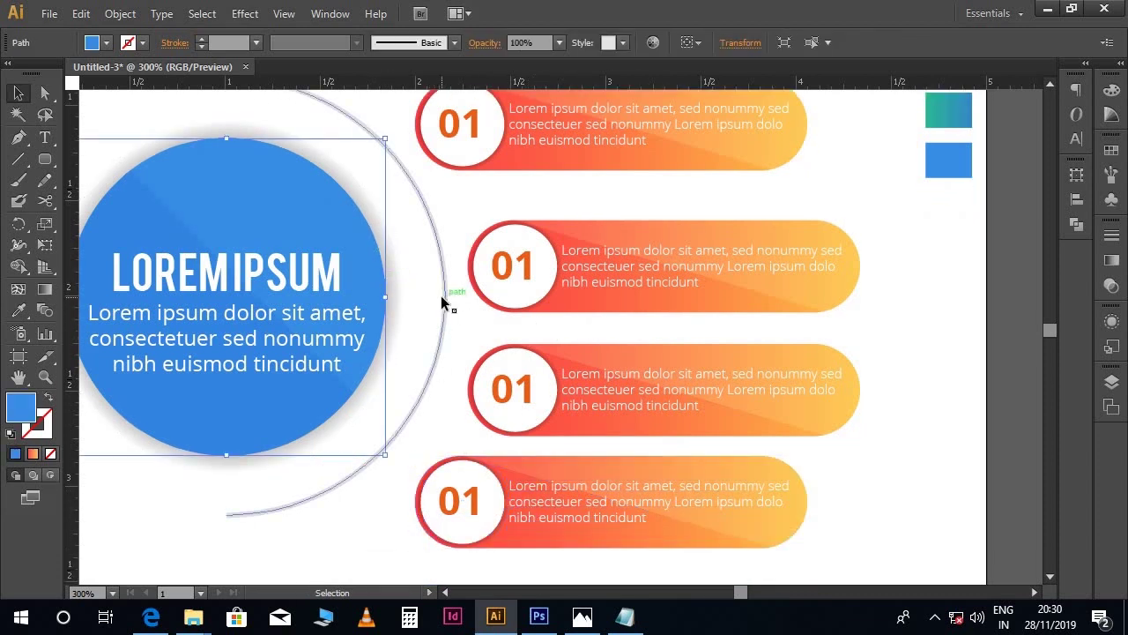
pyautogui.moveTo(427, 86); pyautogui.dragTo(428, 297)
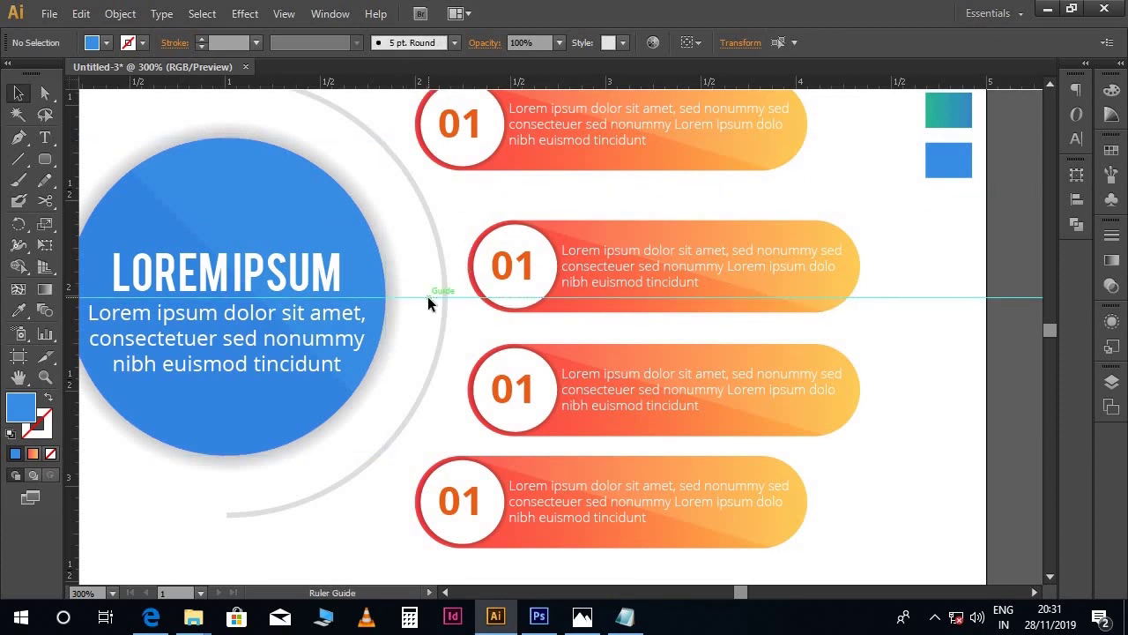
pyautogui.moveTo(891, 217); pyautogui.dragTo(643, 332)
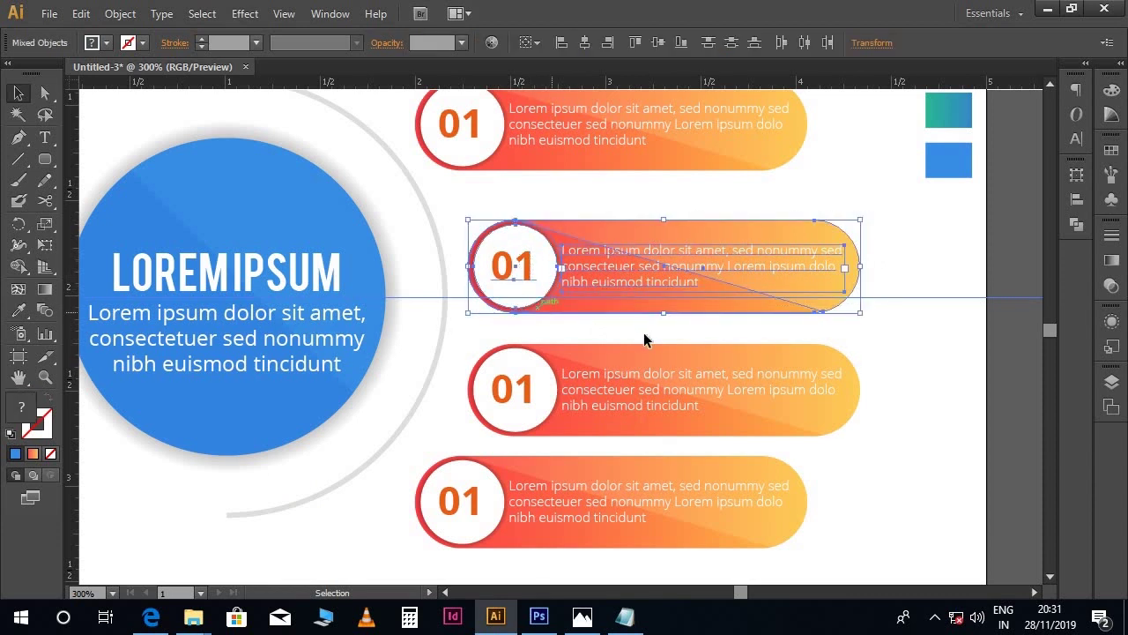
pyautogui.hotkey('shift', 'Up')
pyautogui.press('Up')
pyautogui.press('Up')
# Nudge the third, top and bottom banners upward to even out their spacing.
pyautogui.moveTo(903, 334); pyautogui.dragTo(533, 410)
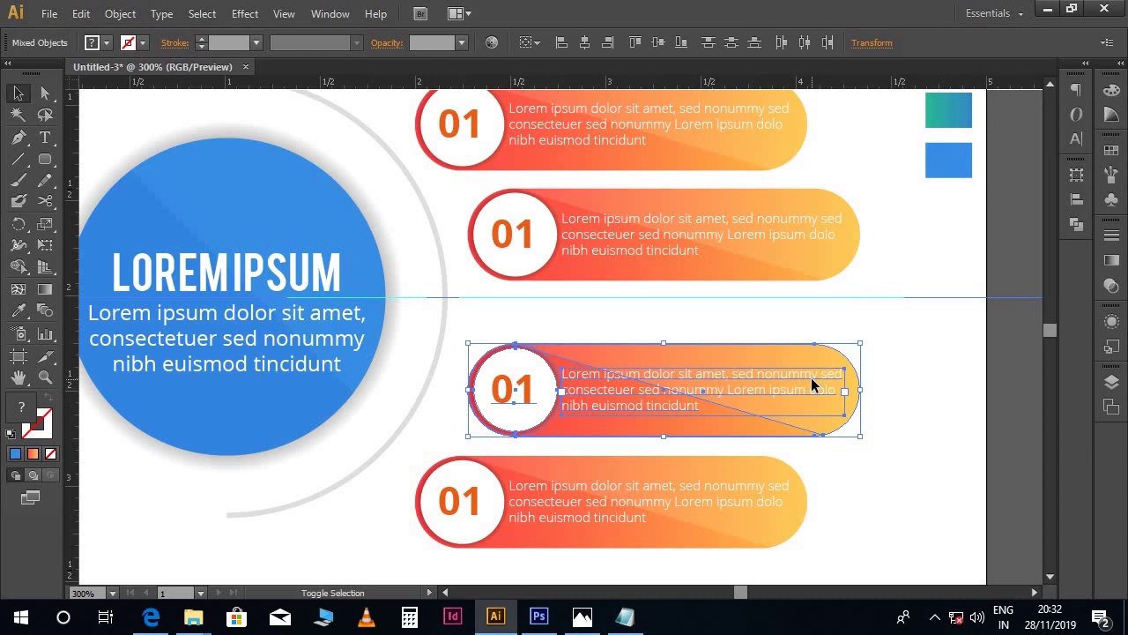
pyautogui.hotkey('shift', 'Up')
pyautogui.press('Up')
pyautogui.press('Up')
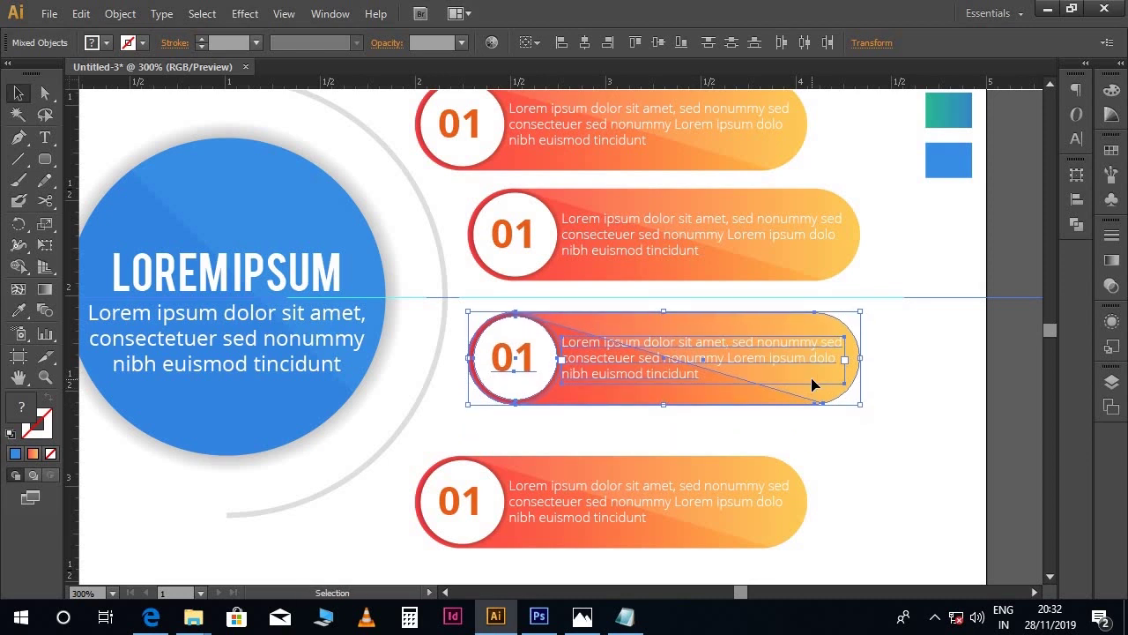
pyautogui.scroll(3, 813, 384)
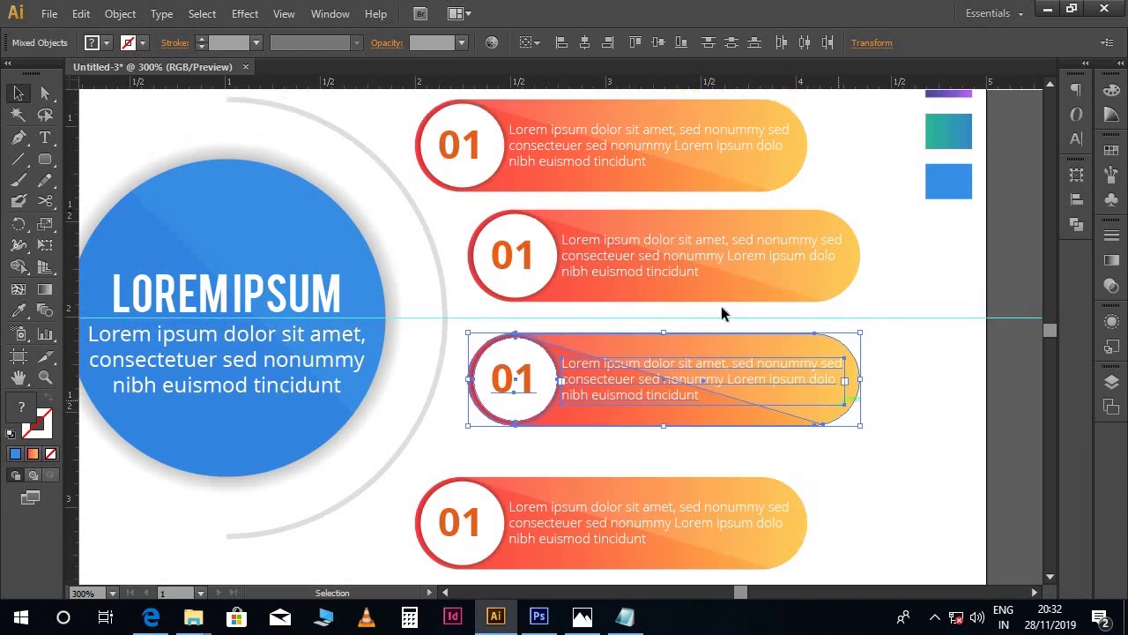
pyautogui.moveTo(822, 136); pyautogui.dragTo(446, 221)
pyautogui.press('Up')
pyautogui.press('Up')
pyautogui.press('Up')
pyautogui.press('Up')
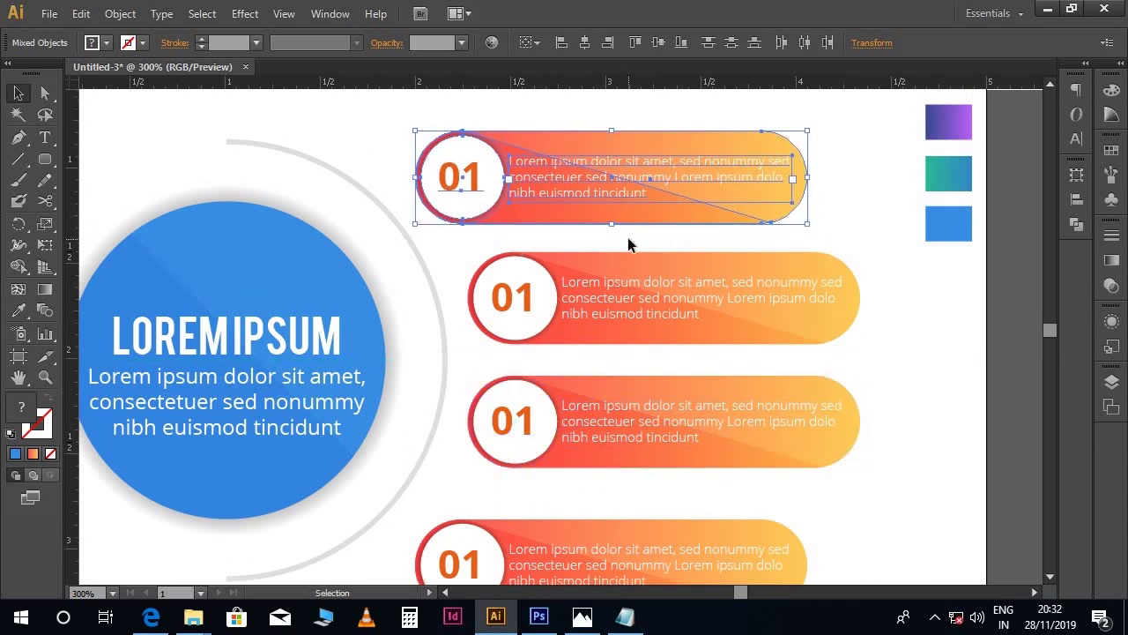
pyautogui.scroll(-3, 712, 322)
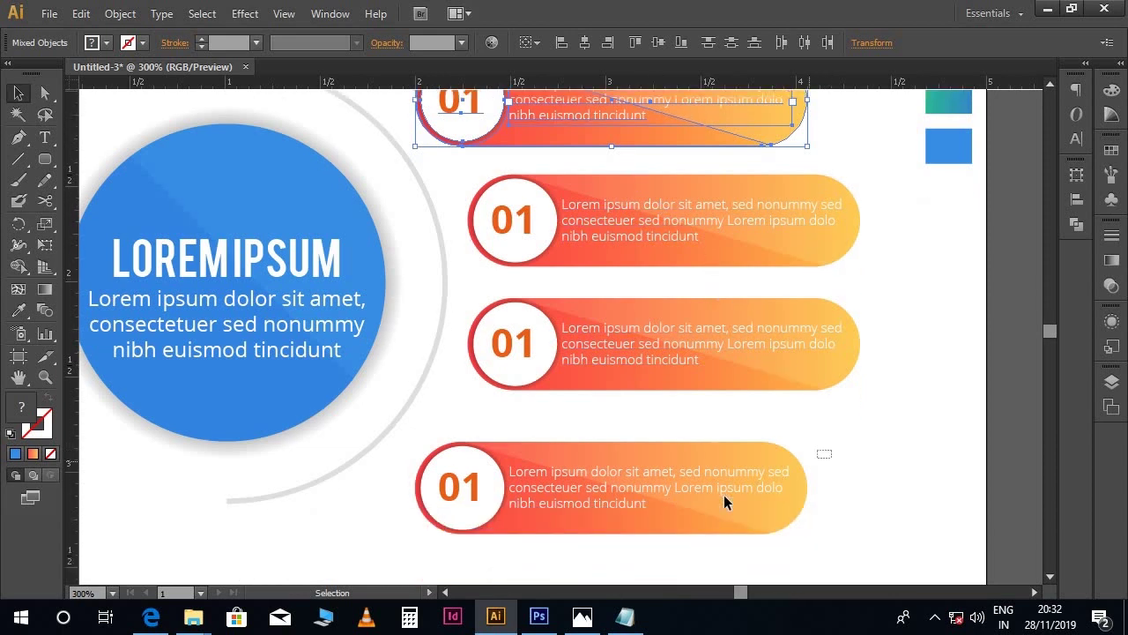
pyautogui.click(464, 506)
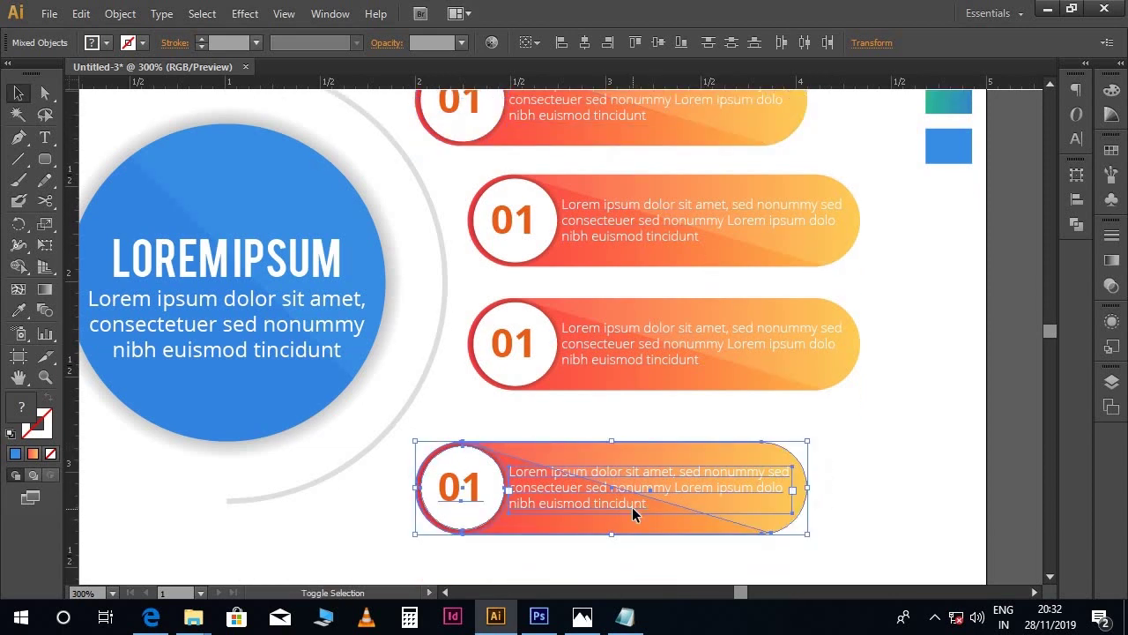
pyautogui.hotkey('shift', 'Up')
# Move all four banners together slightly right to clear the grey arc.
pyautogui.scroll(1, 643, 509)
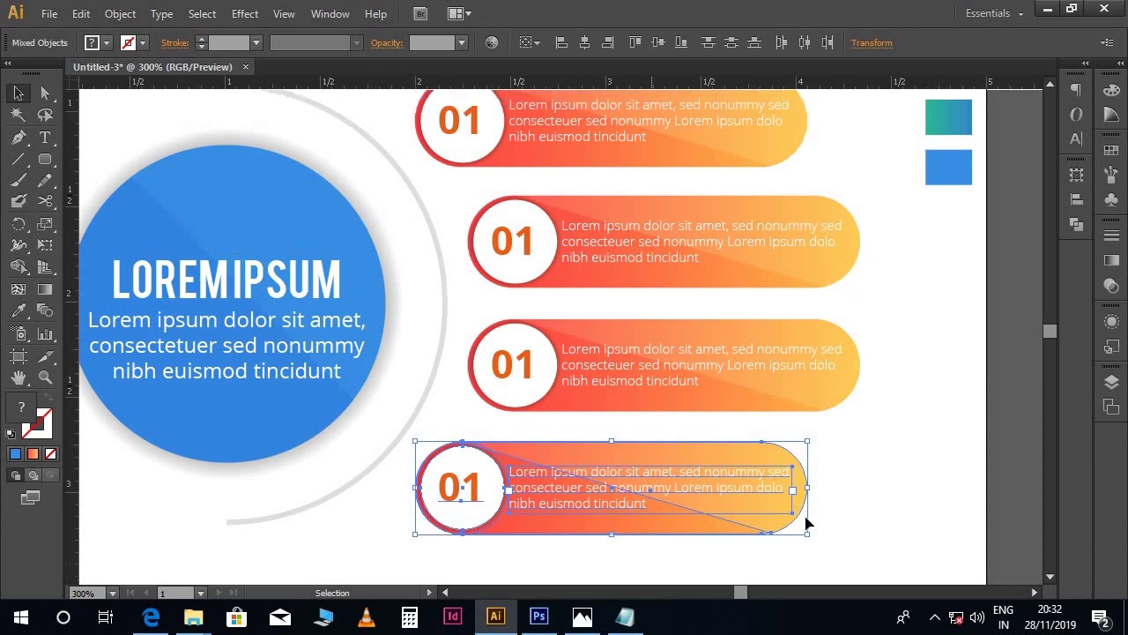
pyautogui.click(879, 507)
pyautogui.hotkey('ctrl', '-')
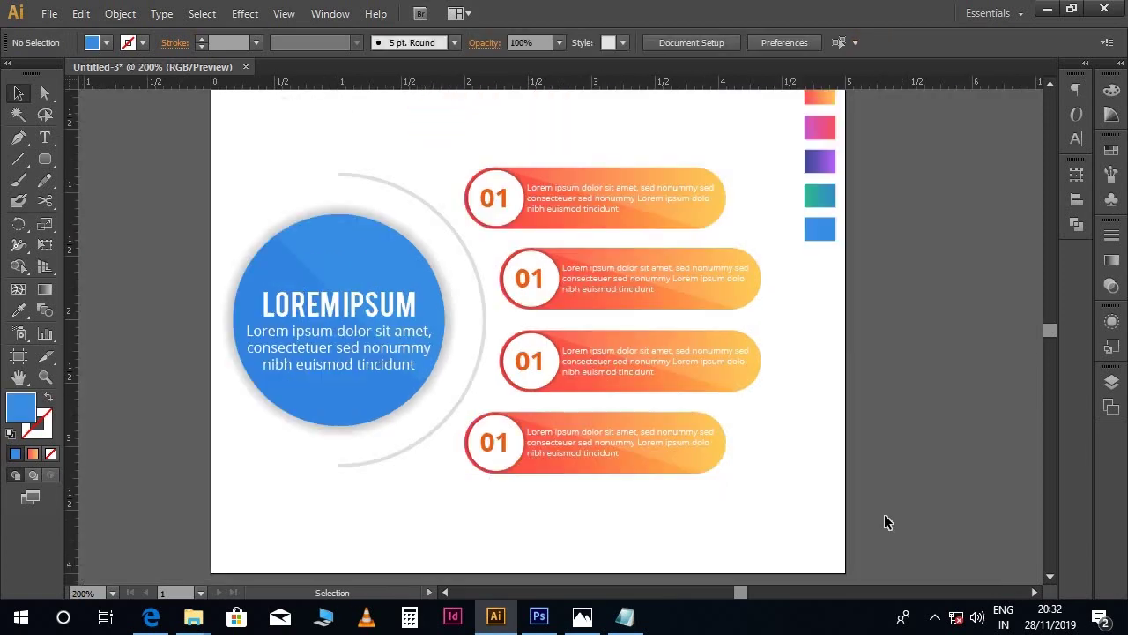
pyautogui.moveTo(731, 139); pyautogui.dragTo(487, 471)
pyautogui.press('Right')
pyautogui.press('Right')
pyautogui.press('Right')
pyautogui.press('Right')
pyautogui.press('Right')
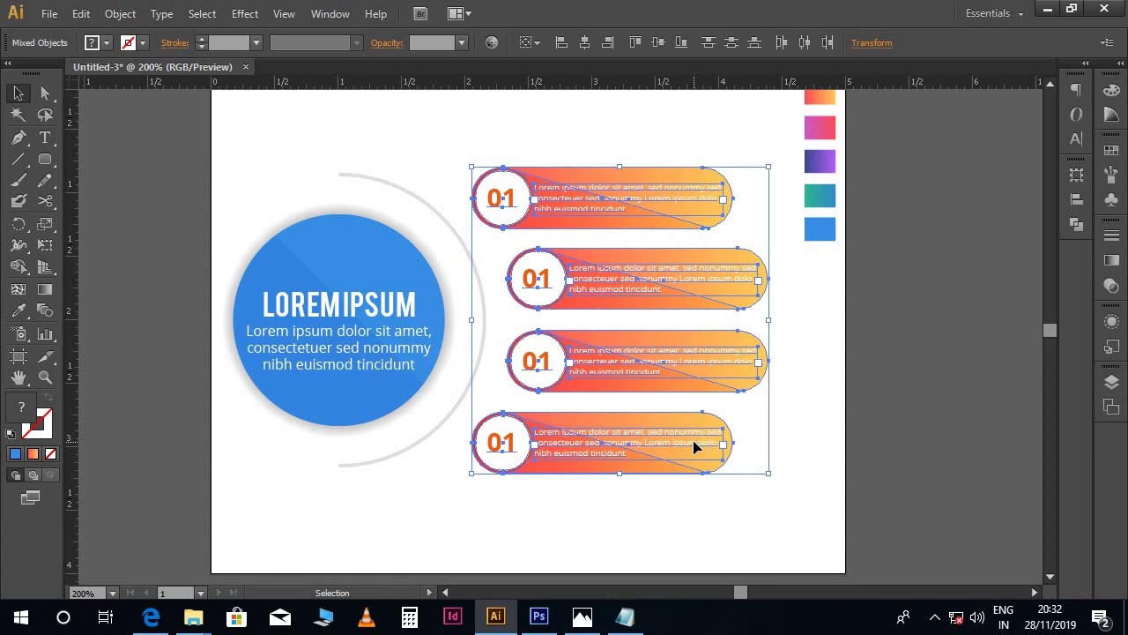
pyautogui.press('Right')
pyautogui.press('Right')
pyautogui.press('Right')
pyautogui.press('Right')
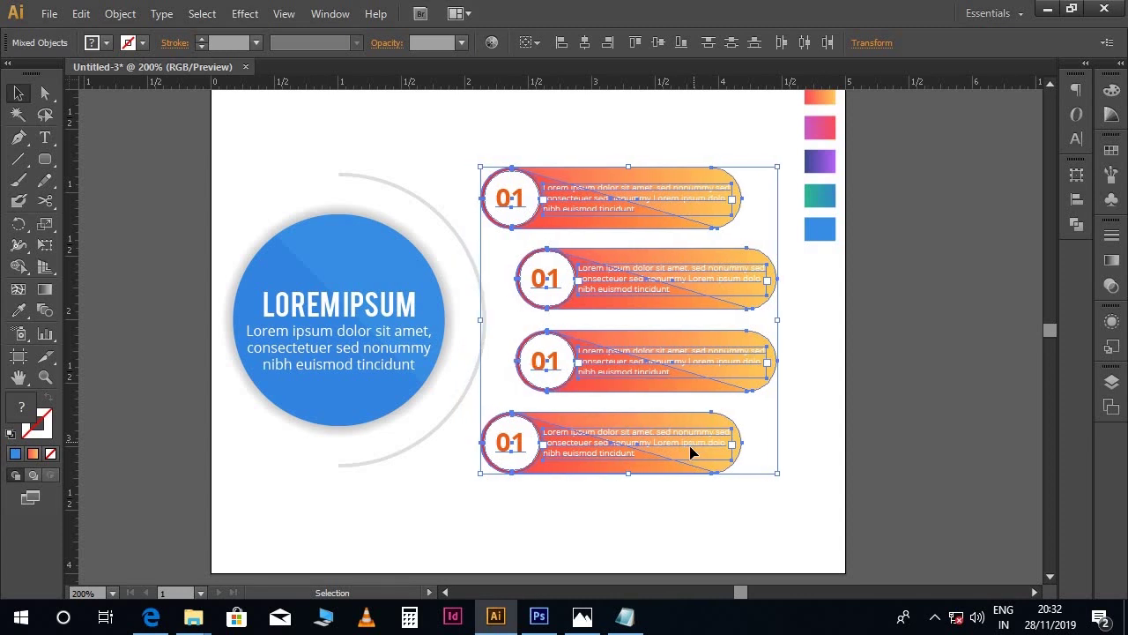
pyautogui.click(705, 511)
pyautogui.scroll(1, 755, 334)
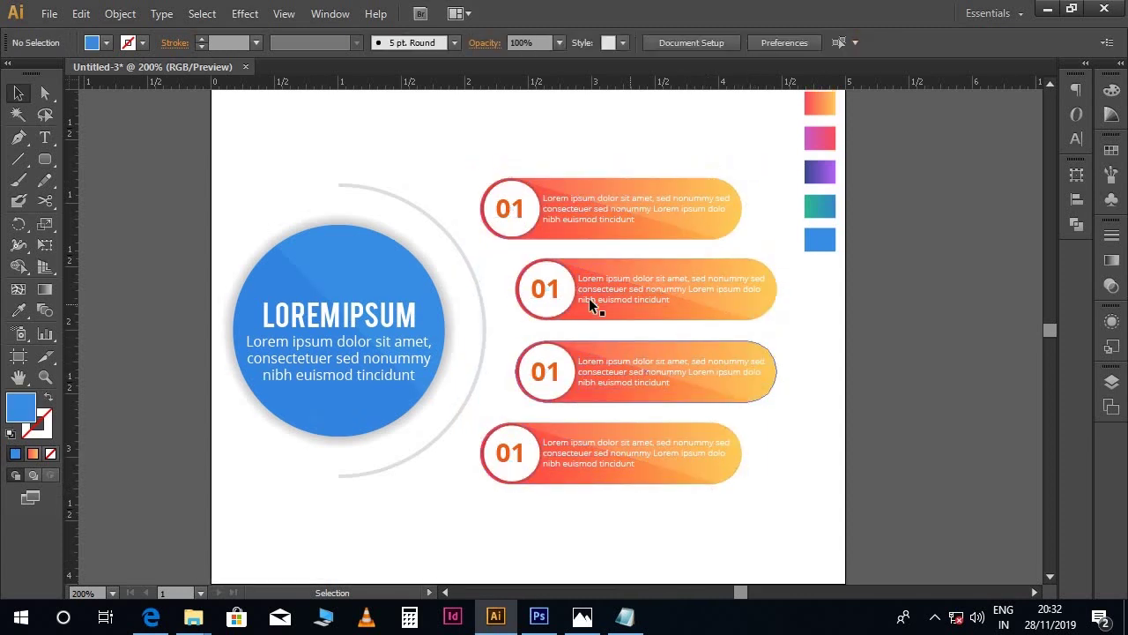
# Fill the second, third and fourth pills with the pink, purple and teal swatch gradients.
pyautogui.click(757, 264)
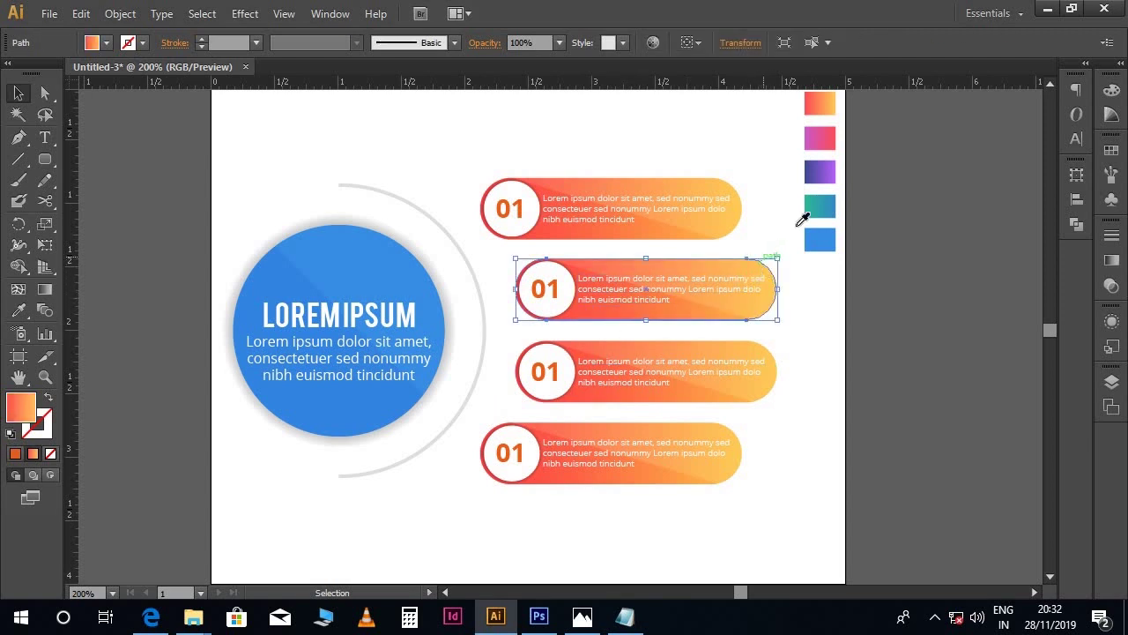
pyautogui.press('i')
pyautogui.click(819, 134)
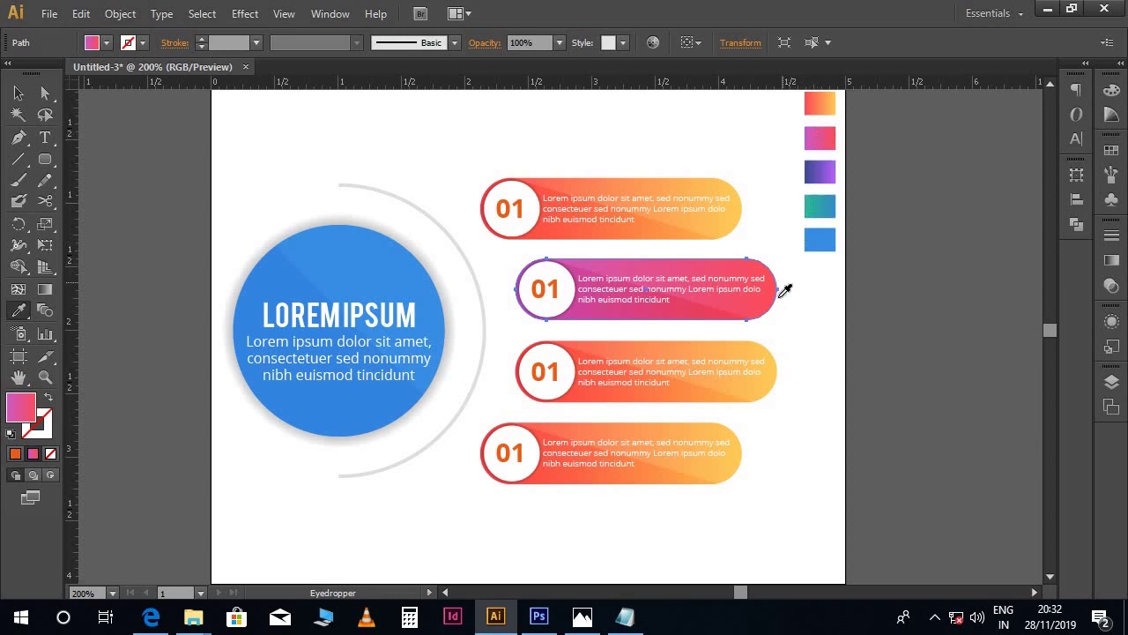
pyautogui.click(757, 354)
pyautogui.press('i')
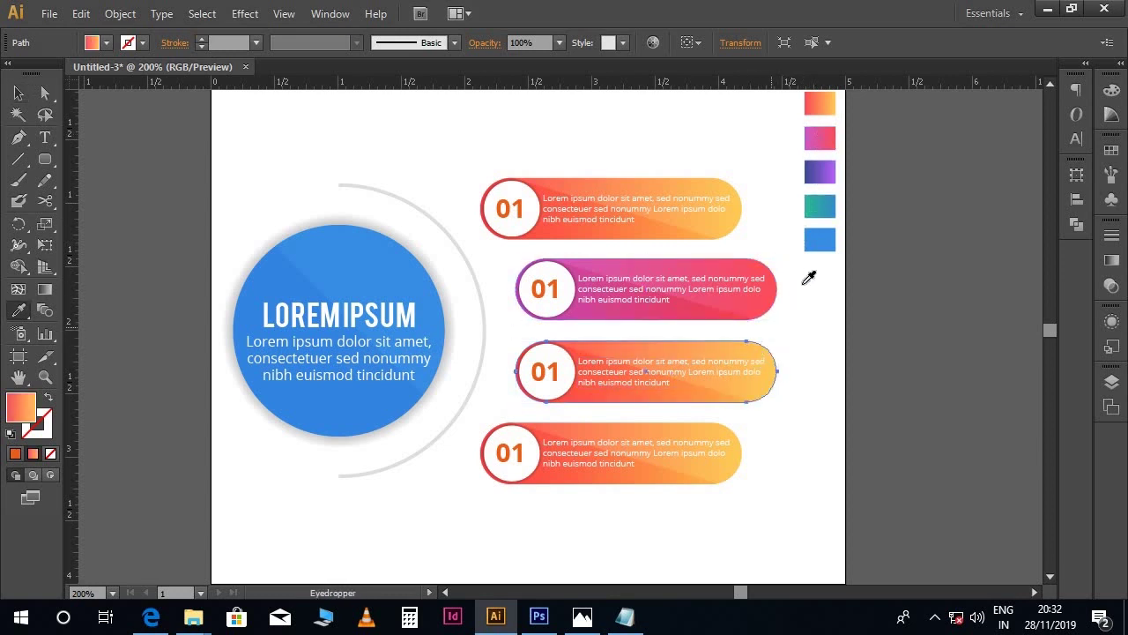
pyautogui.click(812, 177)
pyautogui.press('v')
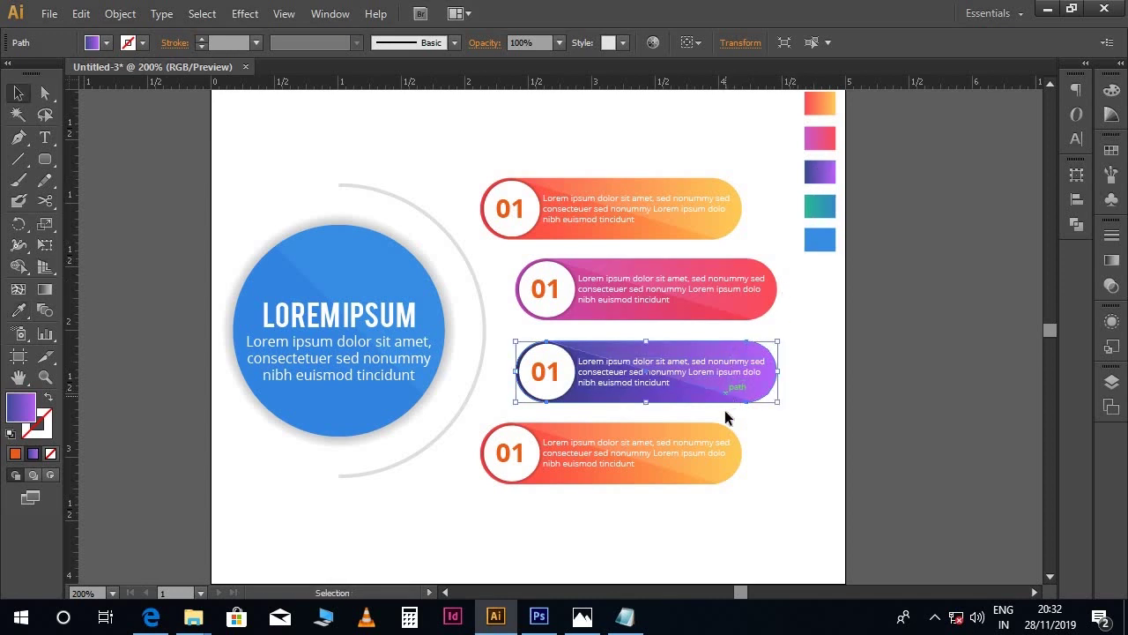
pyautogui.click(728, 432)
pyautogui.press('i')
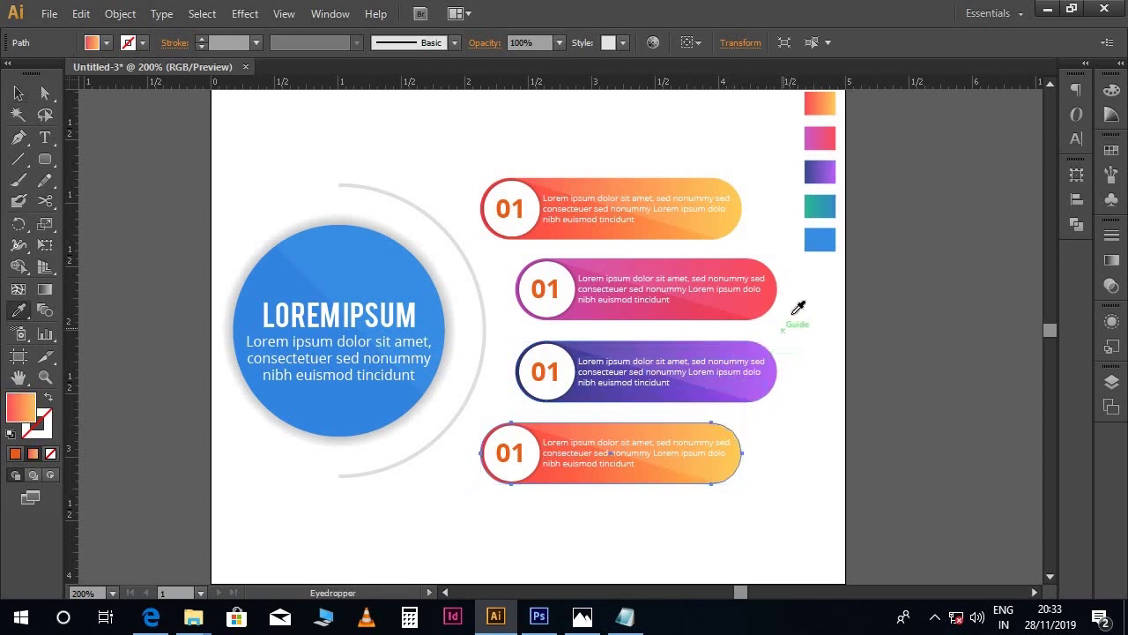
pyautogui.click(819, 206)
pyautogui.press('v')
pyautogui.click(788, 464)
# Change the second pill's number to 02 and colour it magenta.
pyautogui.scroll(-1, 788, 458)
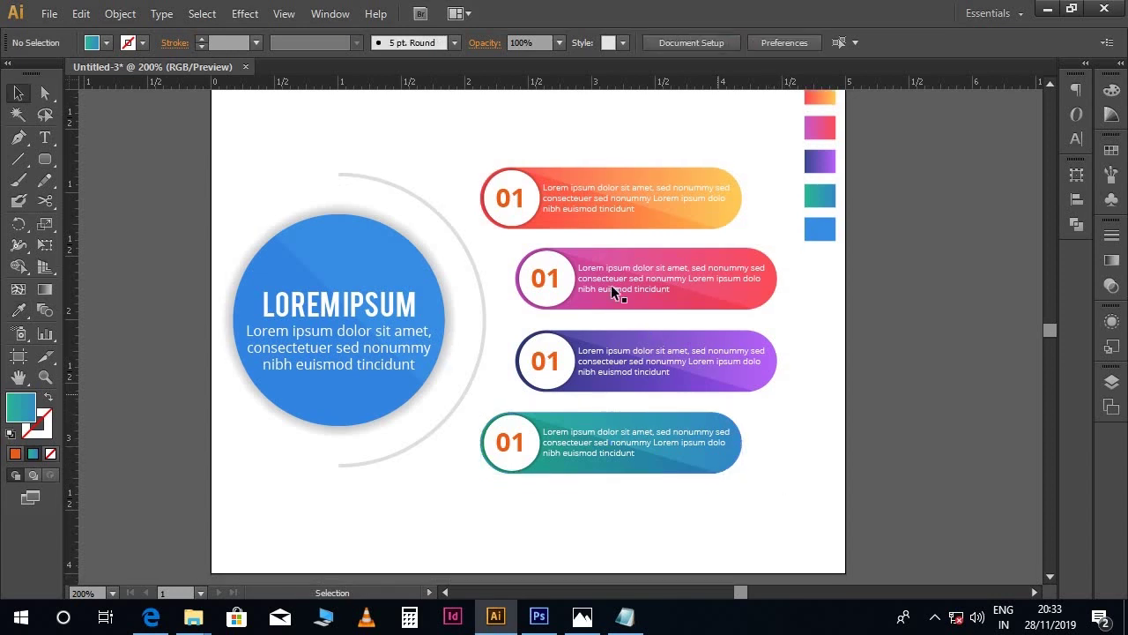
pyautogui.doubleClick(553, 271)
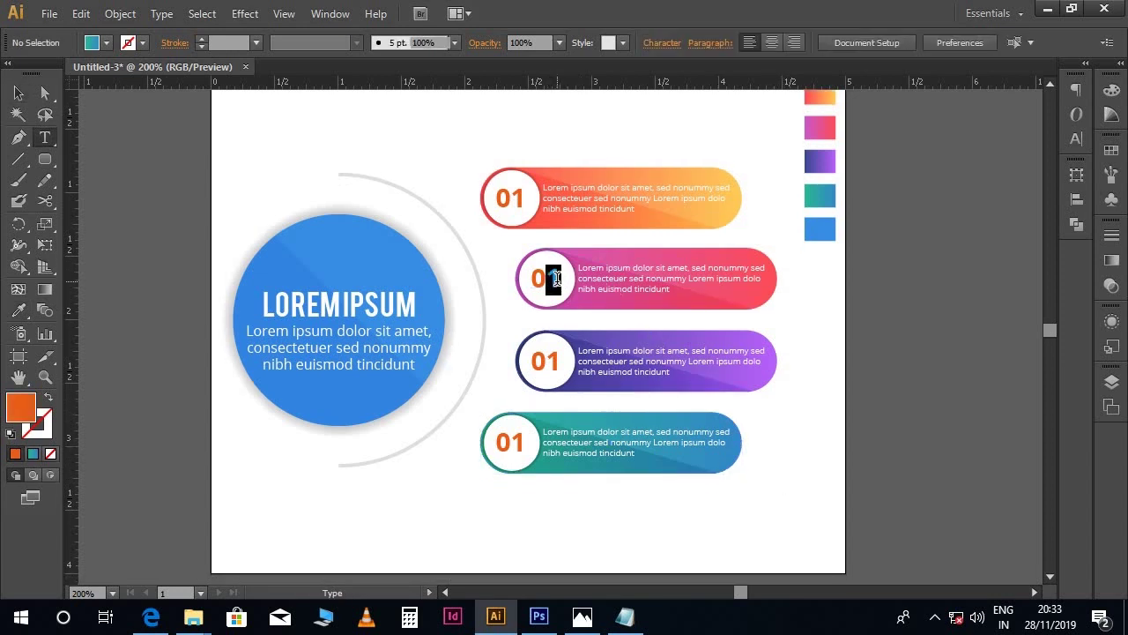
pyautogui.write('2')
pyautogui.doubleClick(570, 276)
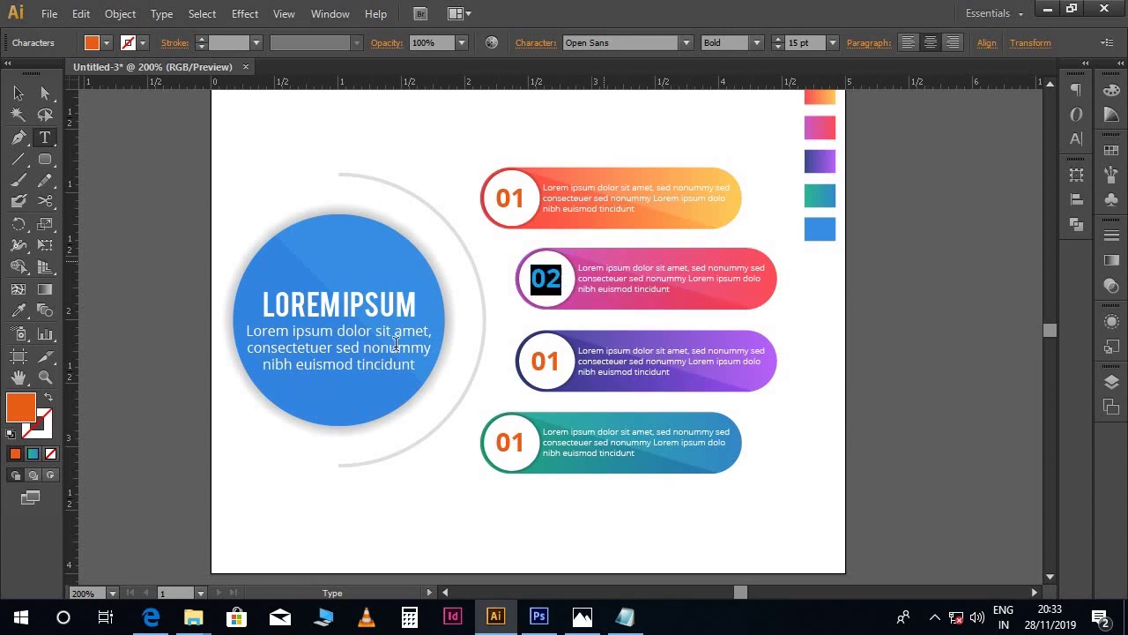
pyautogui.doubleClick(24, 412)
pyautogui.click(926, 177)
pyautogui.moveTo(875, 177)
pyautogui.mouseDown()
pyautogui.moveTo(848, 203)
pyautogui.moveTo(834, 200)
pyautogui.mouseUp()
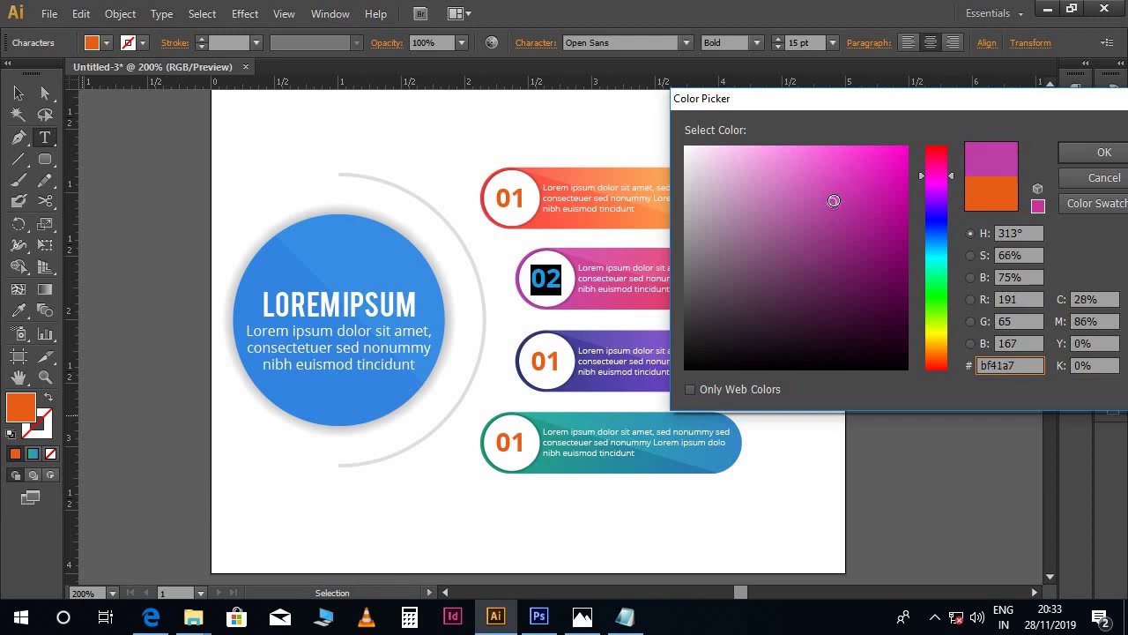
pyautogui.click(1101, 154)
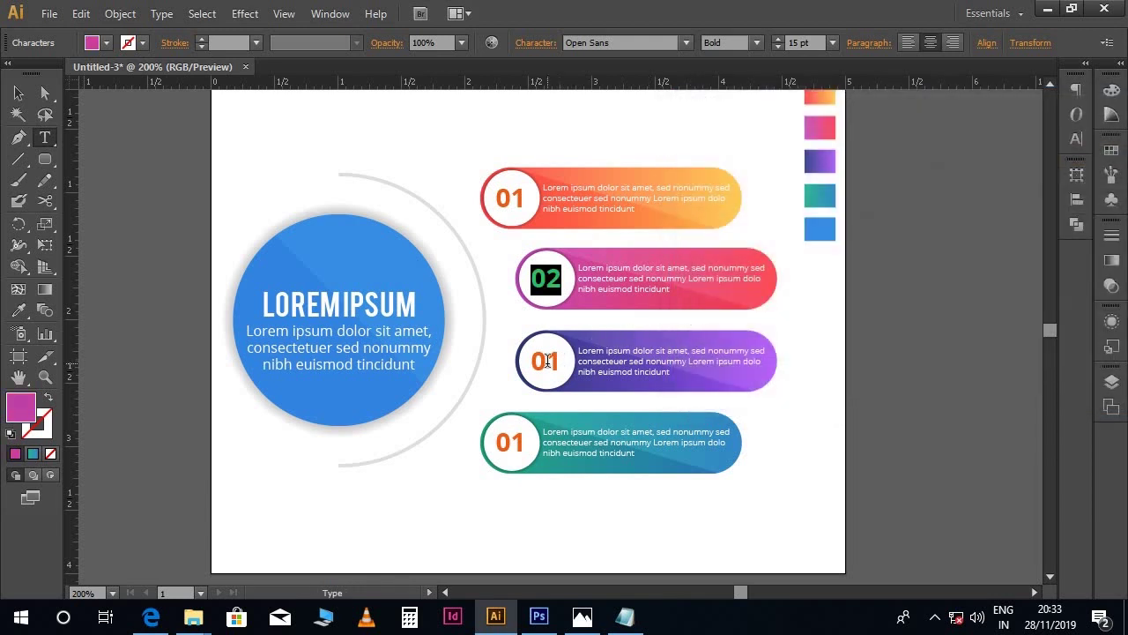
# Change the third pill's number to 03 and colour it purple (#7738a0).
pyautogui.click(547, 361)
pyautogui.write('3')
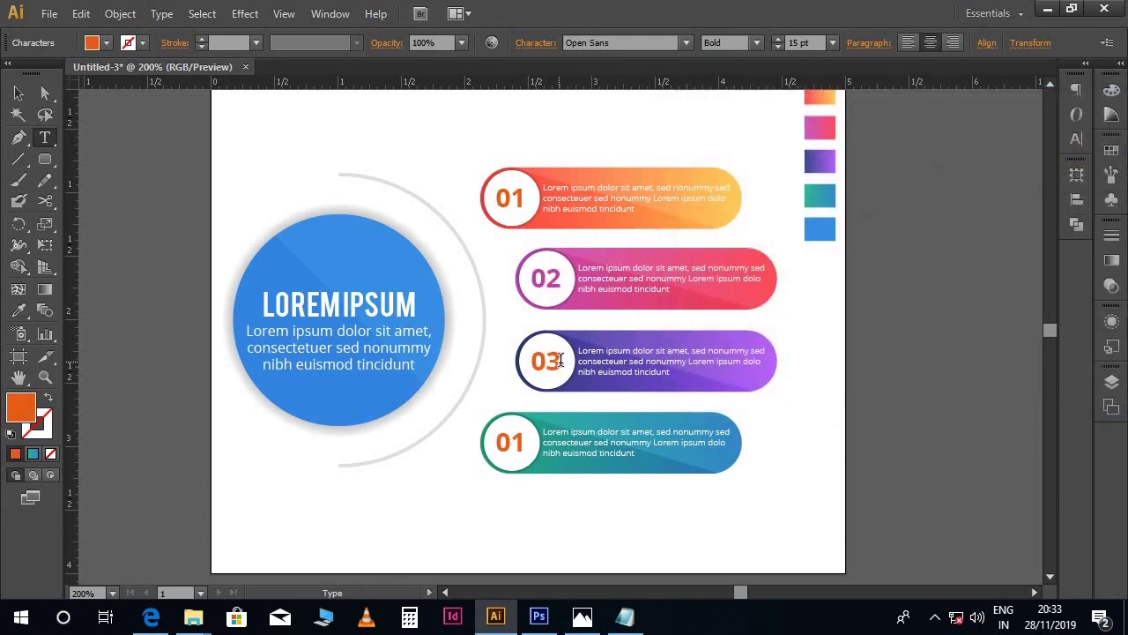
pyautogui.hotkey('ctrl', 'a')
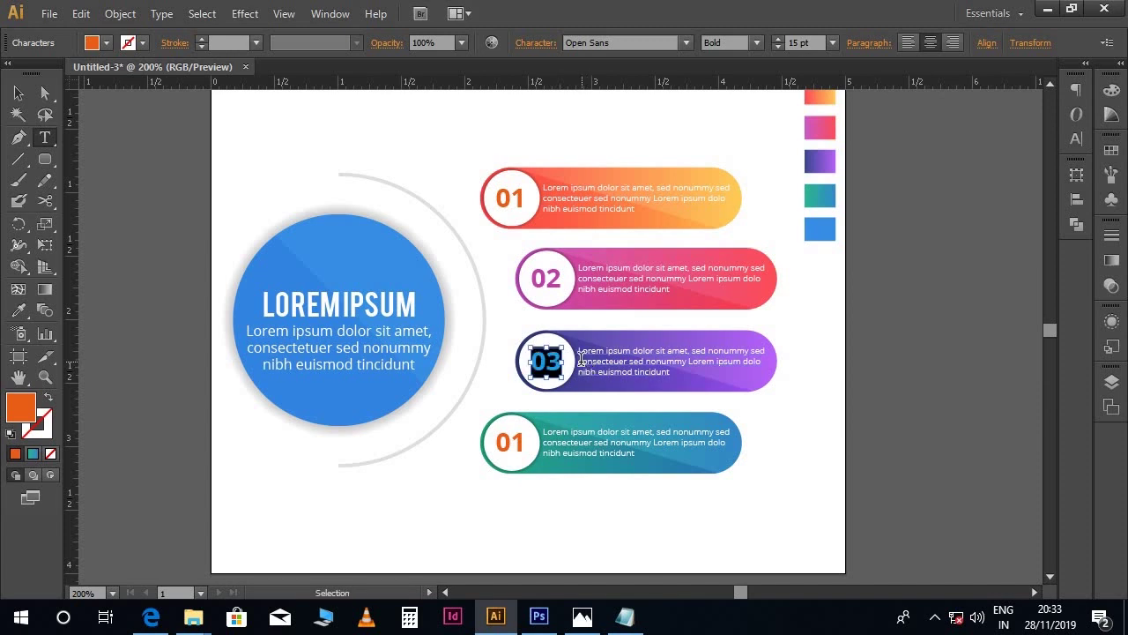
pyautogui.doubleClick(28, 412)
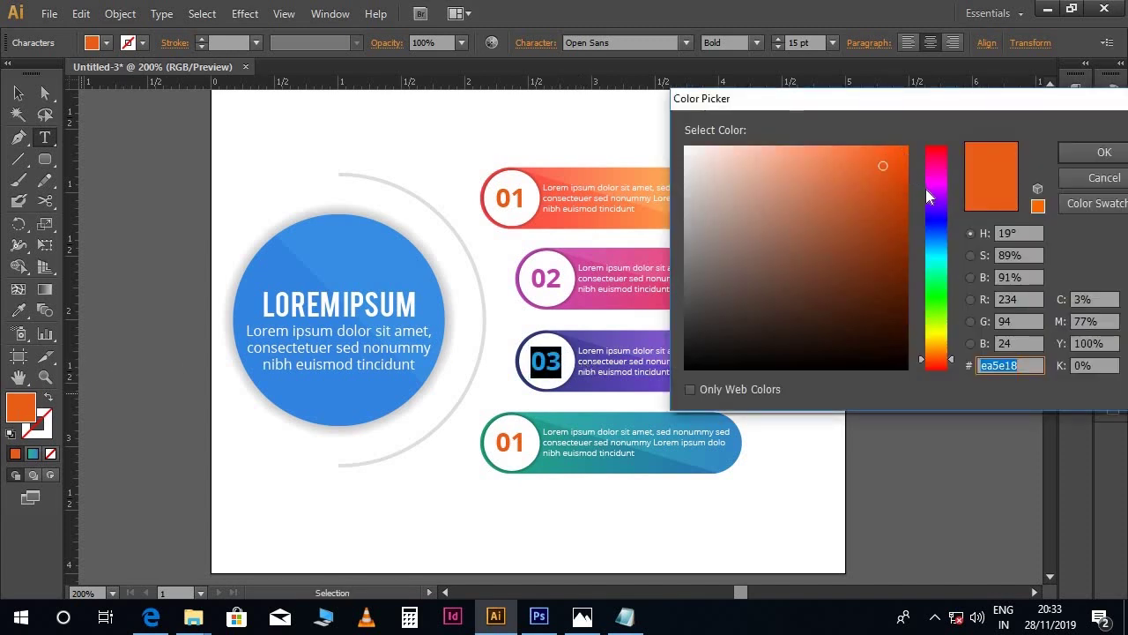
pyautogui.click(928, 189)
pyautogui.click(829, 229)
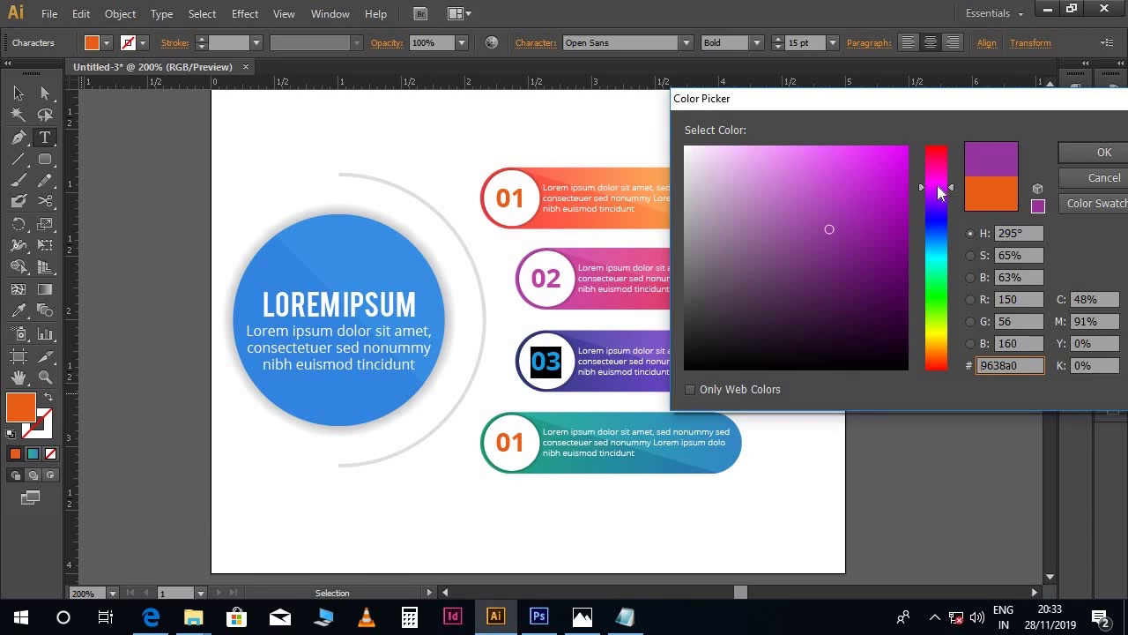
pyautogui.moveTo(938, 186); pyautogui.dragTo(938, 197)
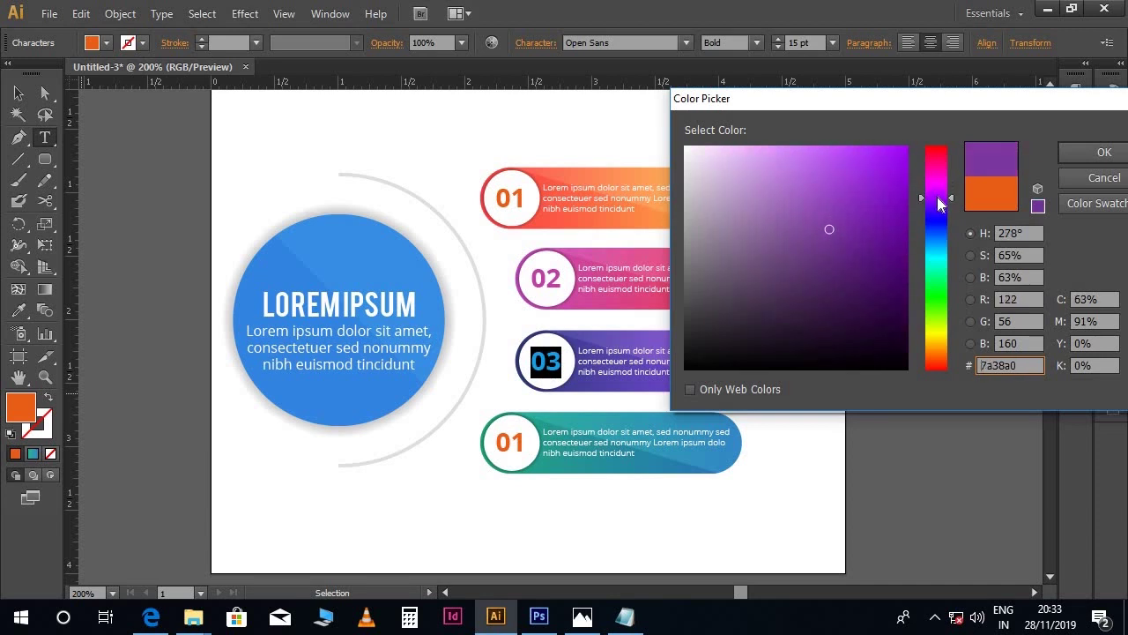
pyautogui.click(1103, 151)
# Change the fourth bubble's number to 04 and colour it teal.
pyautogui.click(517, 443)
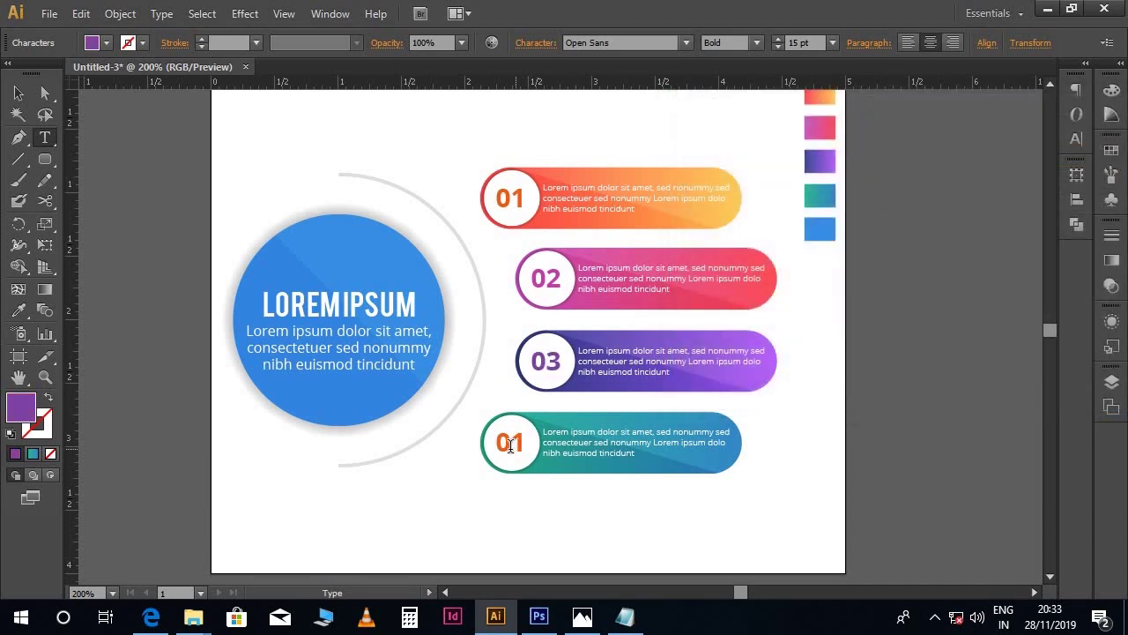
pyautogui.write('4')
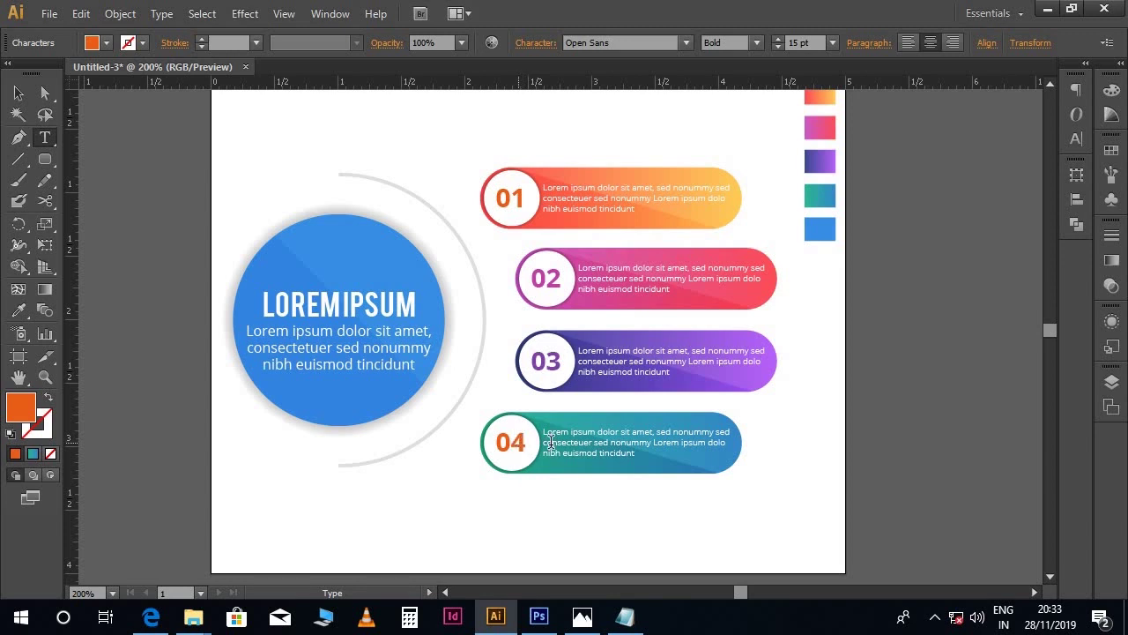
pyautogui.hotkey('ctrl', 'a')
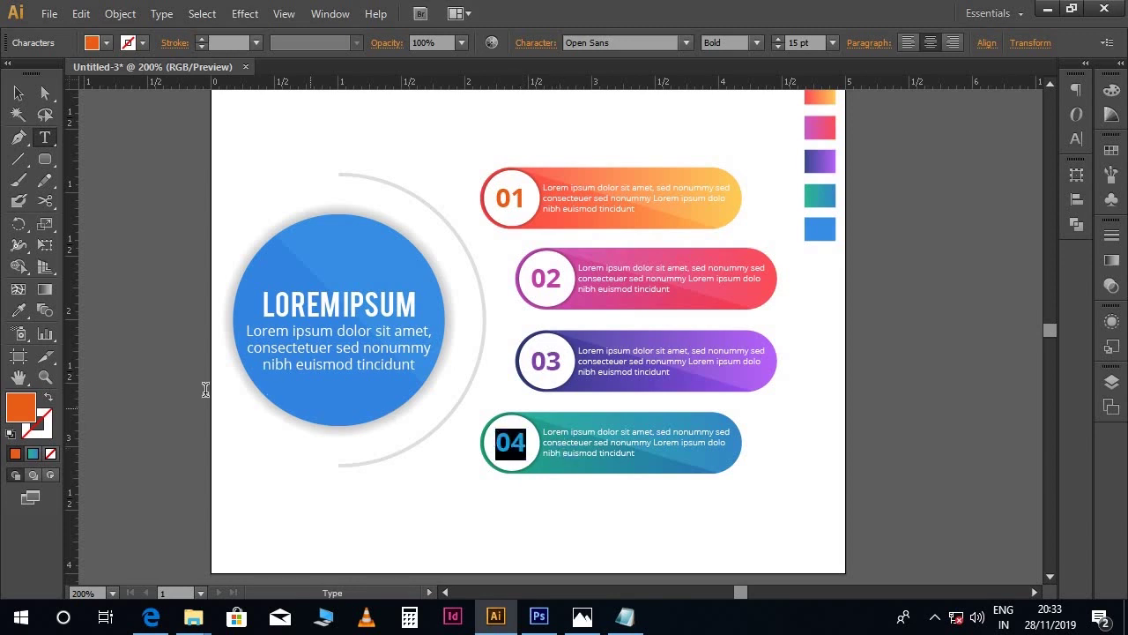
pyautogui.doubleClick(33, 421)
pyautogui.click(938, 253)
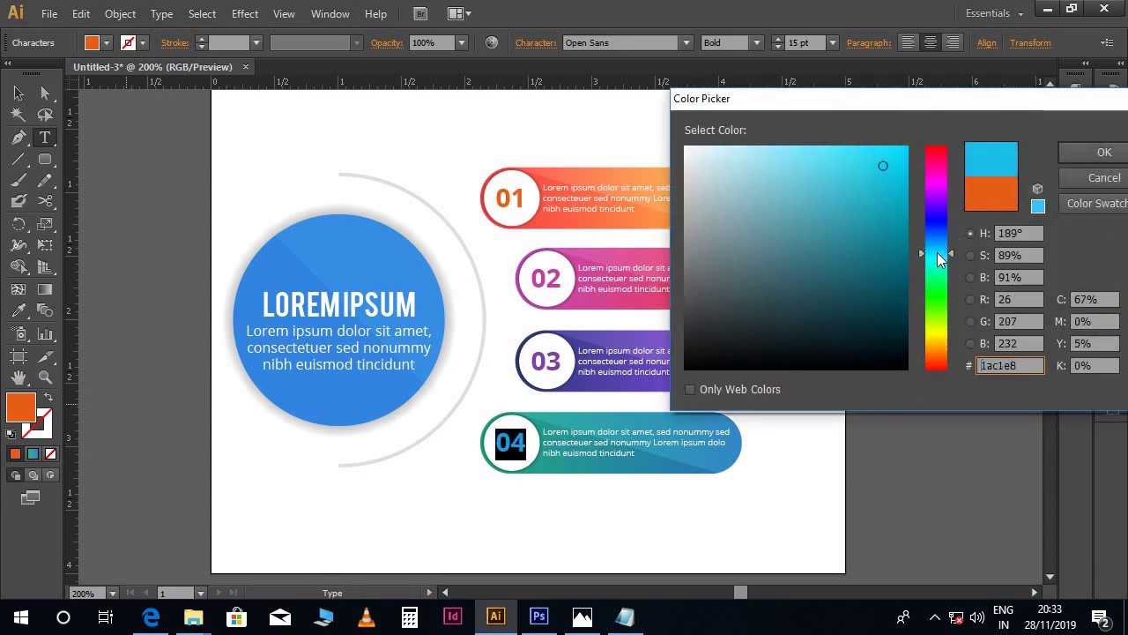
pyautogui.click(873, 208)
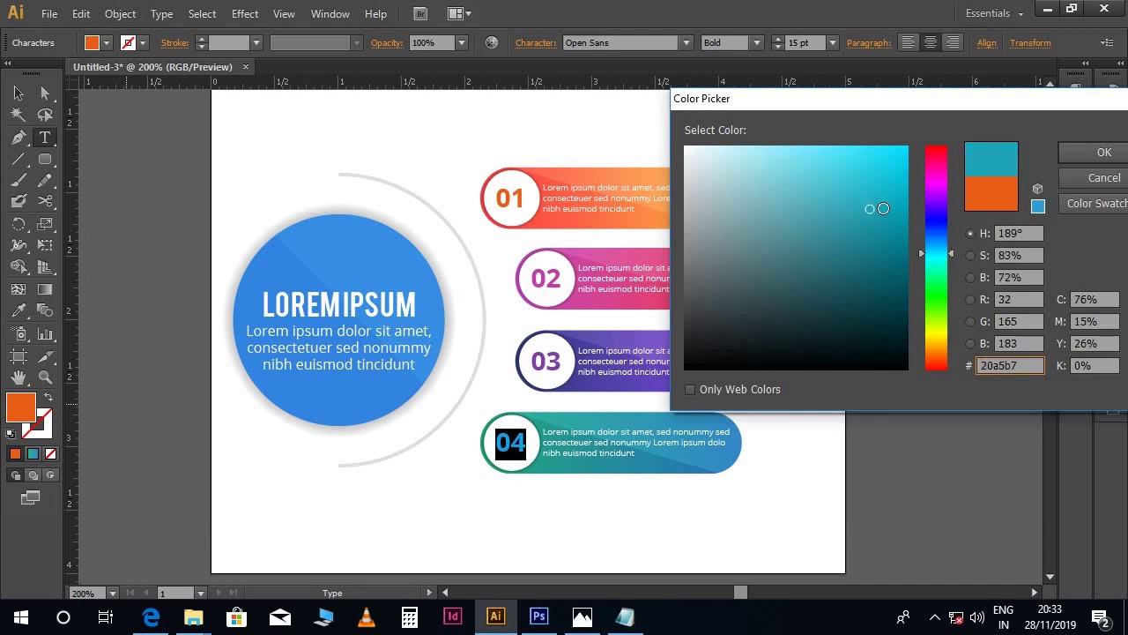
pyautogui.click(1103, 152)
pyautogui.click(19, 93)
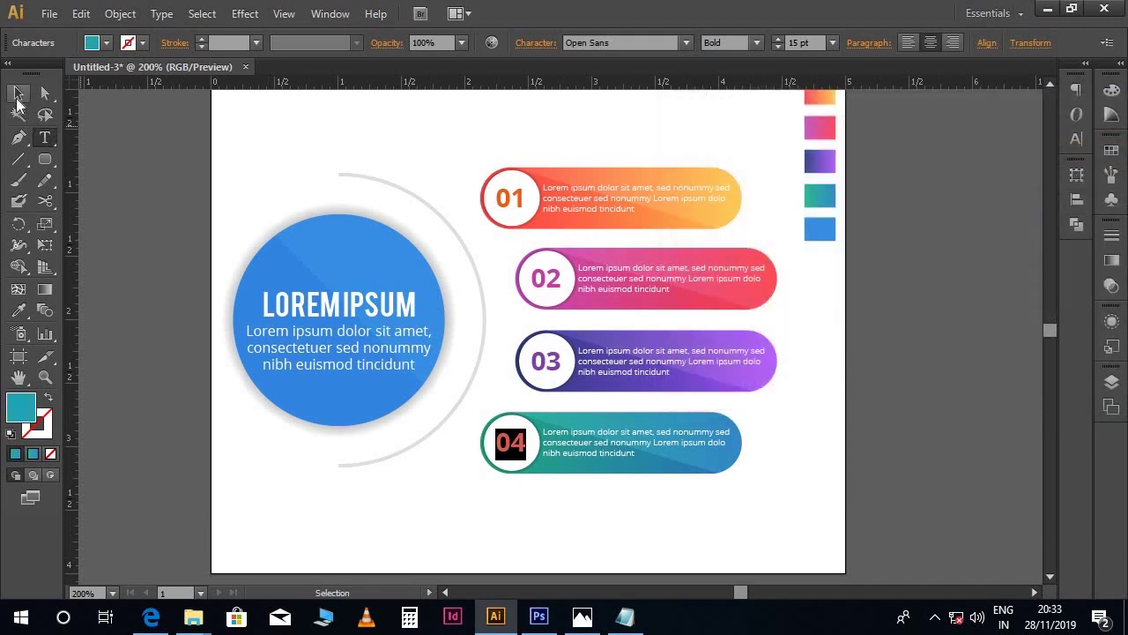
pyautogui.click(462, 352)
# Duplicate the big blue circle and scale the copy down to a small dot.
pyautogui.scroll(-1, 643, 504)
pyautogui.moveTo(851, 491); pyautogui.dragTo(838, 489)
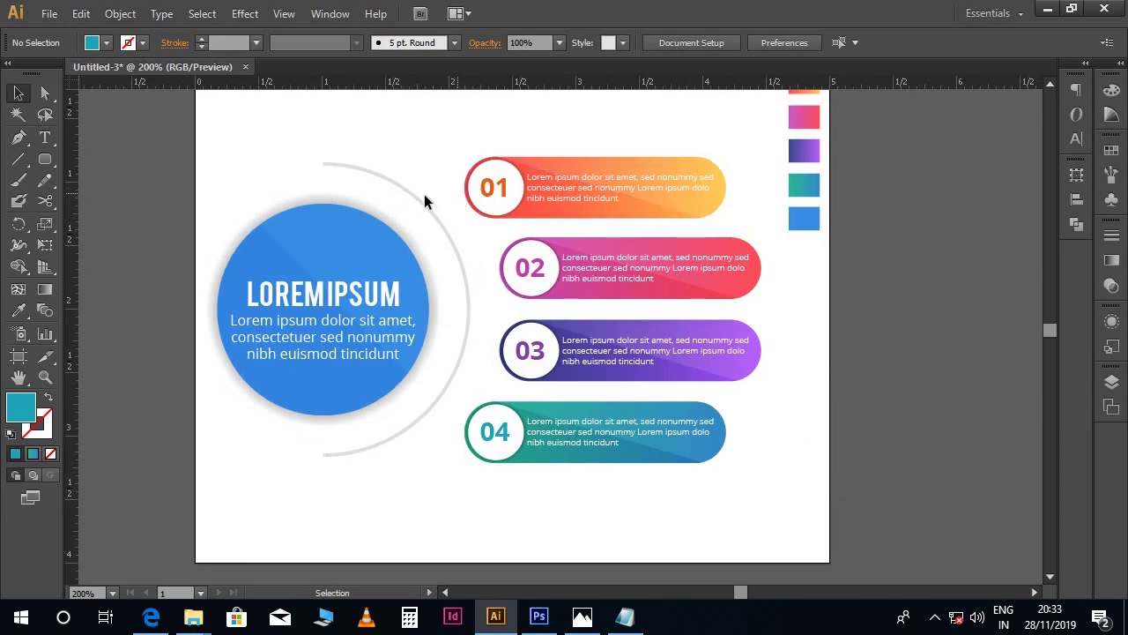
pyautogui.click(349, 226)
pyautogui.moveTo(369, 244); pyautogui.dragTo(453, 180)
pyautogui.press('e')
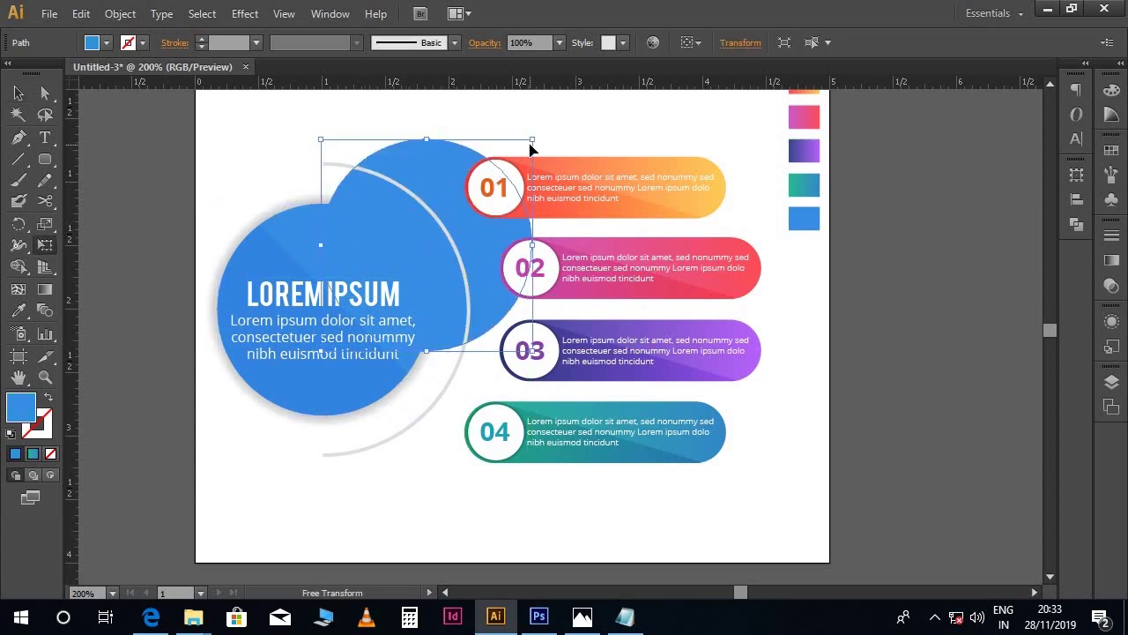
pyautogui.moveTo(533, 140); pyautogui.dragTo(436, 244)
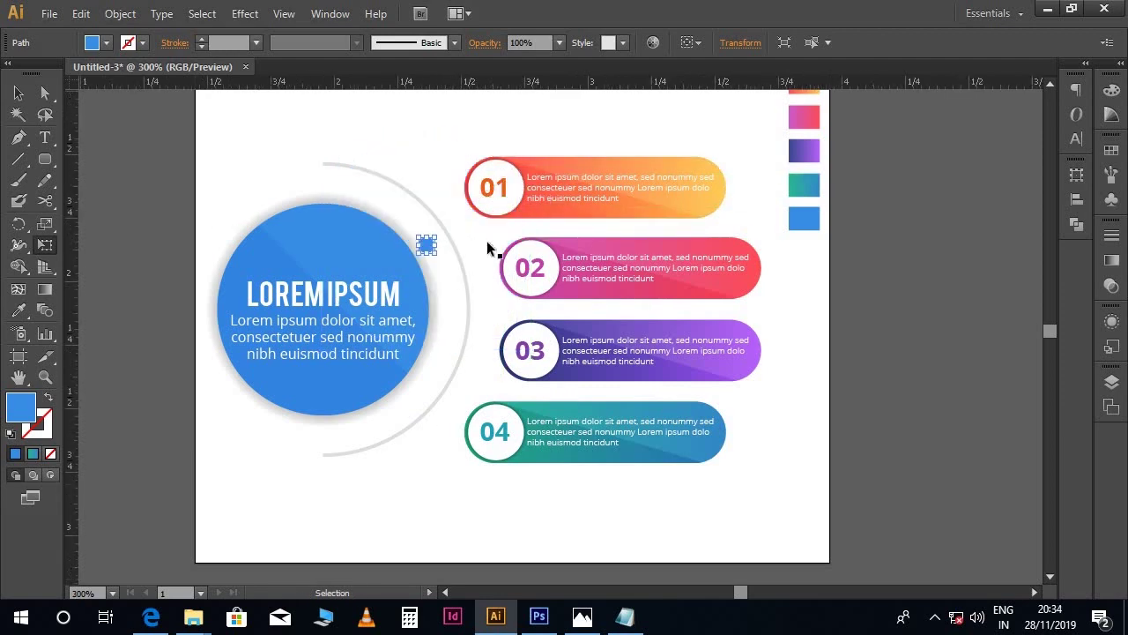
# Move the small dot up onto the grey arc, level with the 01 banner.
pyautogui.hotkey('ctrl', '+')
pyautogui.hotkey('ctrl', '+')
pyautogui.hotkey('ctrl', '+')
pyautogui.moveTo(365, 219); pyautogui.dragTo(540, 409)
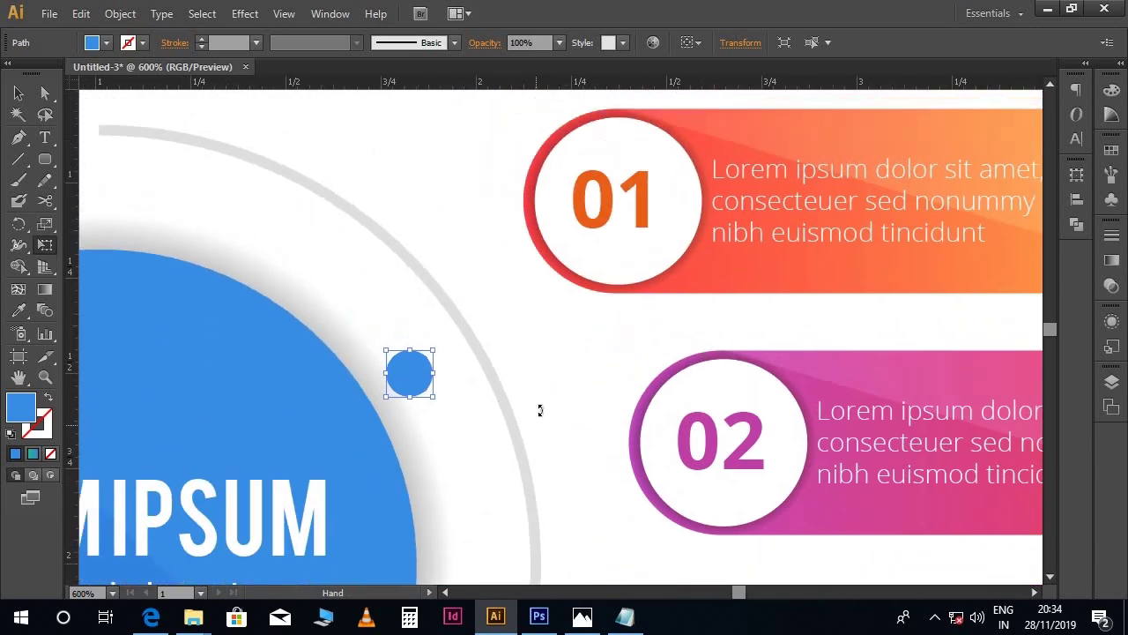
pyautogui.press('e')
pyautogui.hotkey('ctrl', '-')
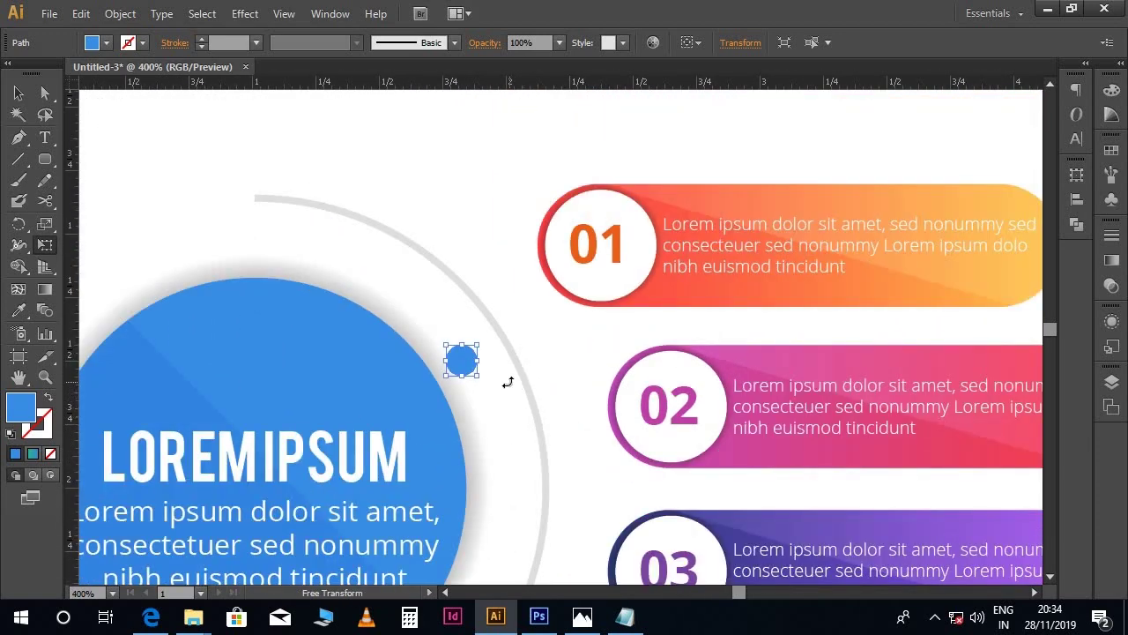
pyautogui.press('v')
pyautogui.moveTo(467, 362); pyautogui.dragTo(483, 304)
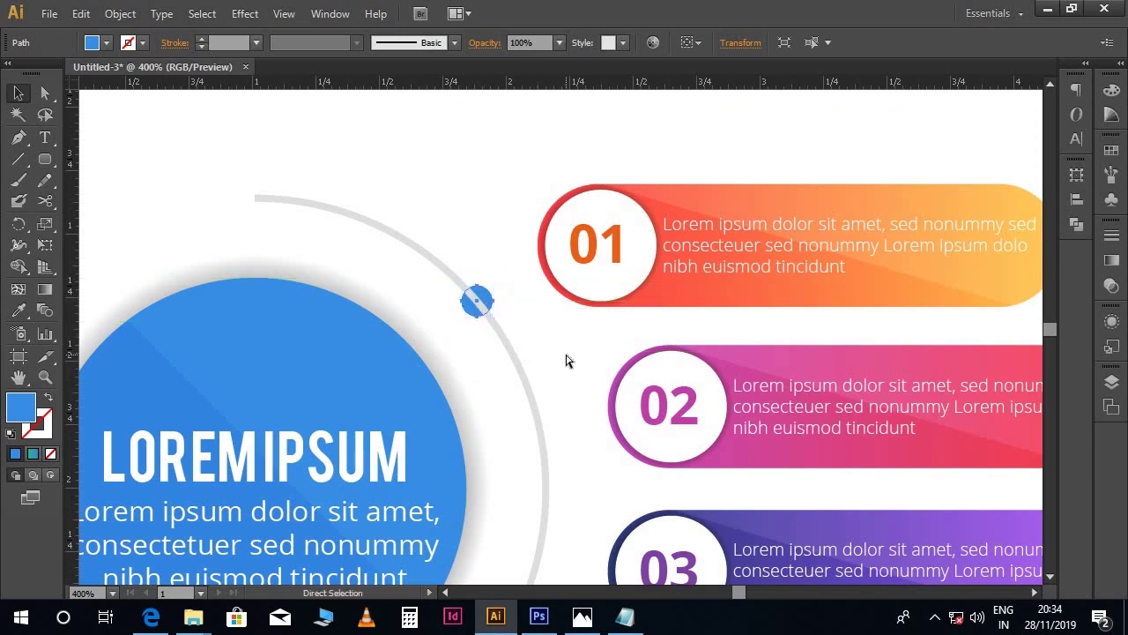
pyautogui.hotkey('ctrl', '-')
pyautogui.moveTo(559, 336); pyautogui.dragTo(511, 256)
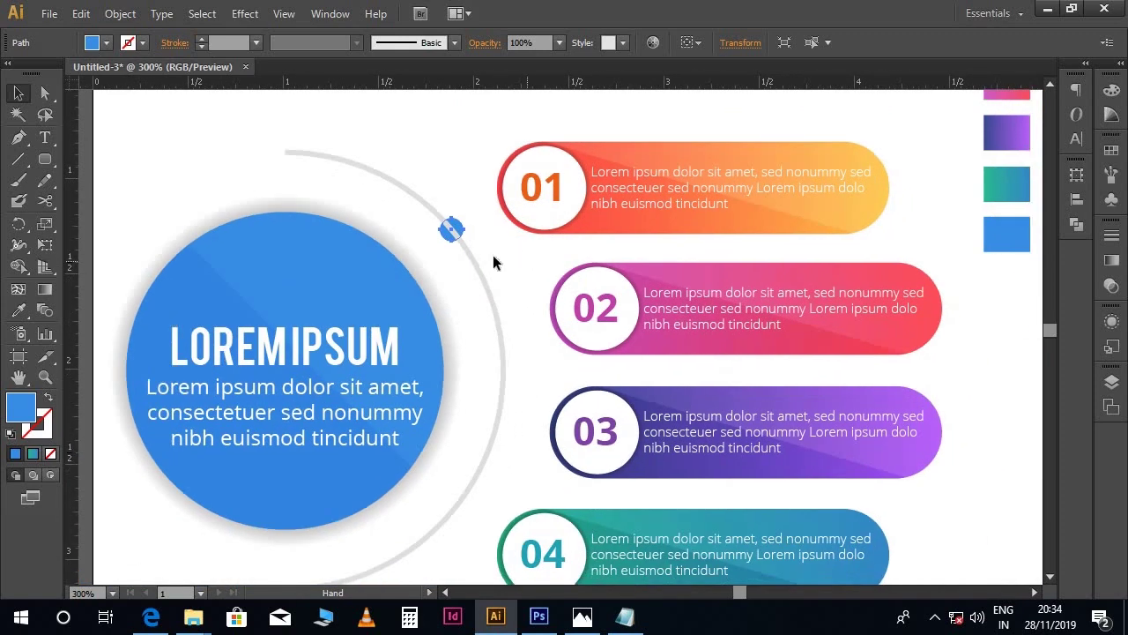
pyautogui.click(1102, 382)
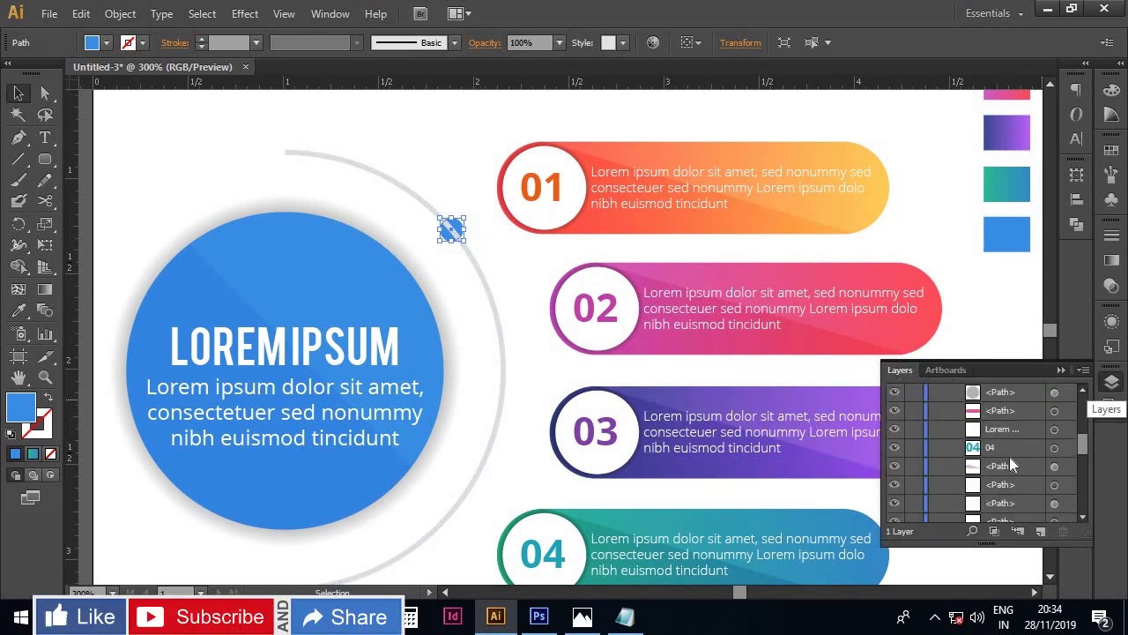
# Drag the small dot's <Path> row to the top of Layer 1 in the Layers panel.
pyautogui.scroll(-3, 1015, 466)
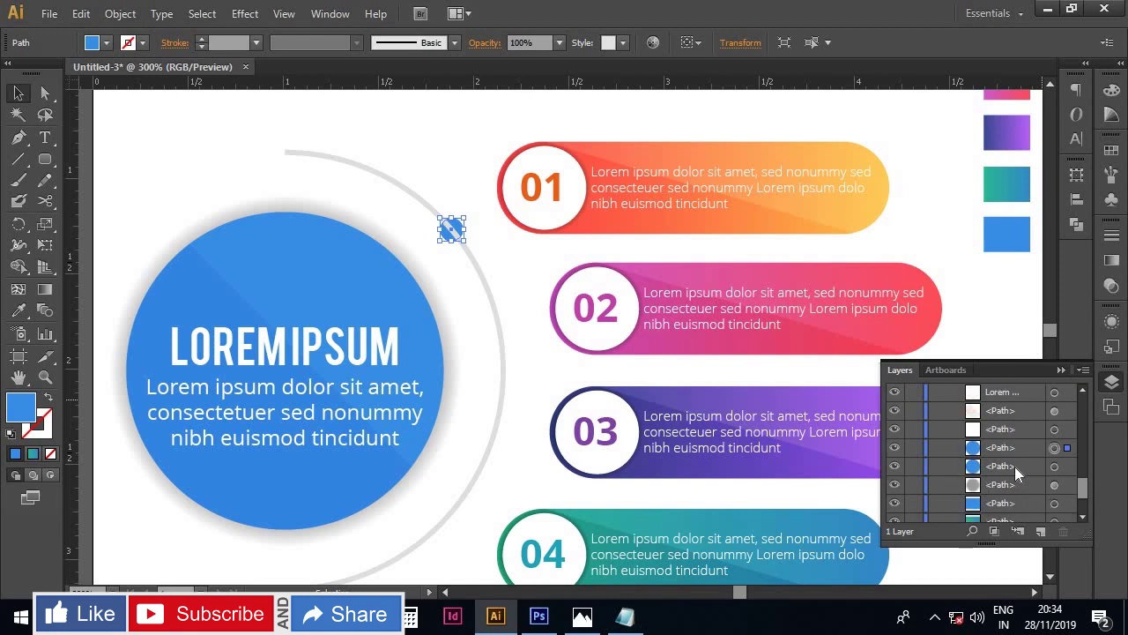
pyautogui.moveTo(1025, 449); pyautogui.dragTo(1005, 404)
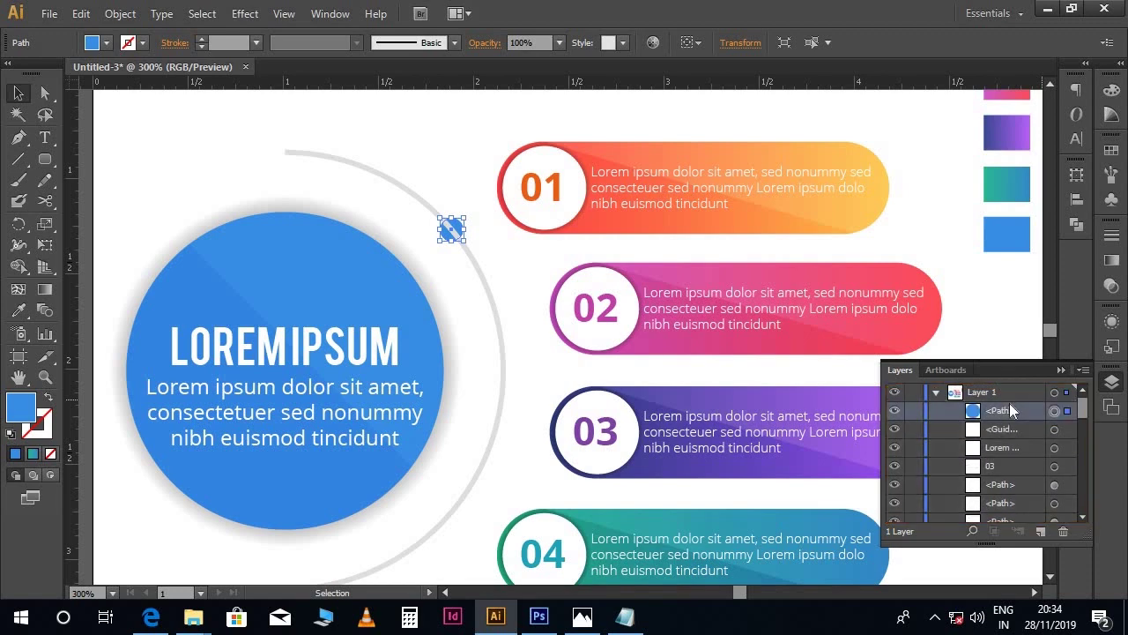
pyautogui.click(468, 165)
pyautogui.scroll(1, 463, 156)
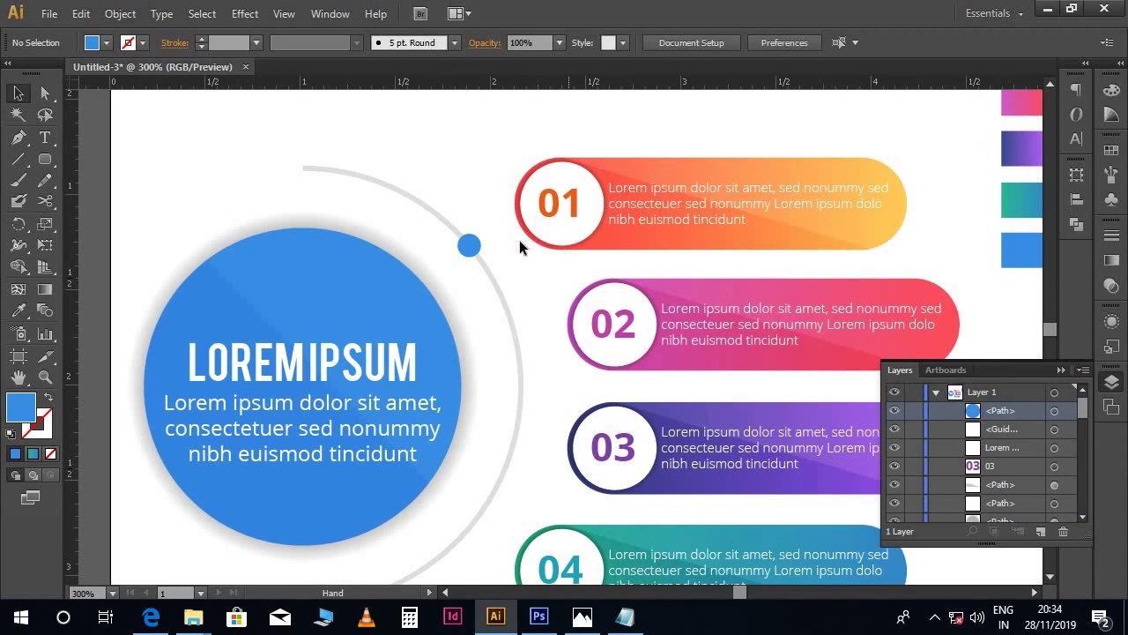
# Paste a copy of the dot in front, fill it light grey (cccccc) and shrink it.
pyautogui.press('a')
pyautogui.click(478, 254)
pyautogui.hotkey('ctrl', 'c')
pyautogui.hotkey('ctrl', 'f')
pyautogui.hotkey('ctrl', '+')
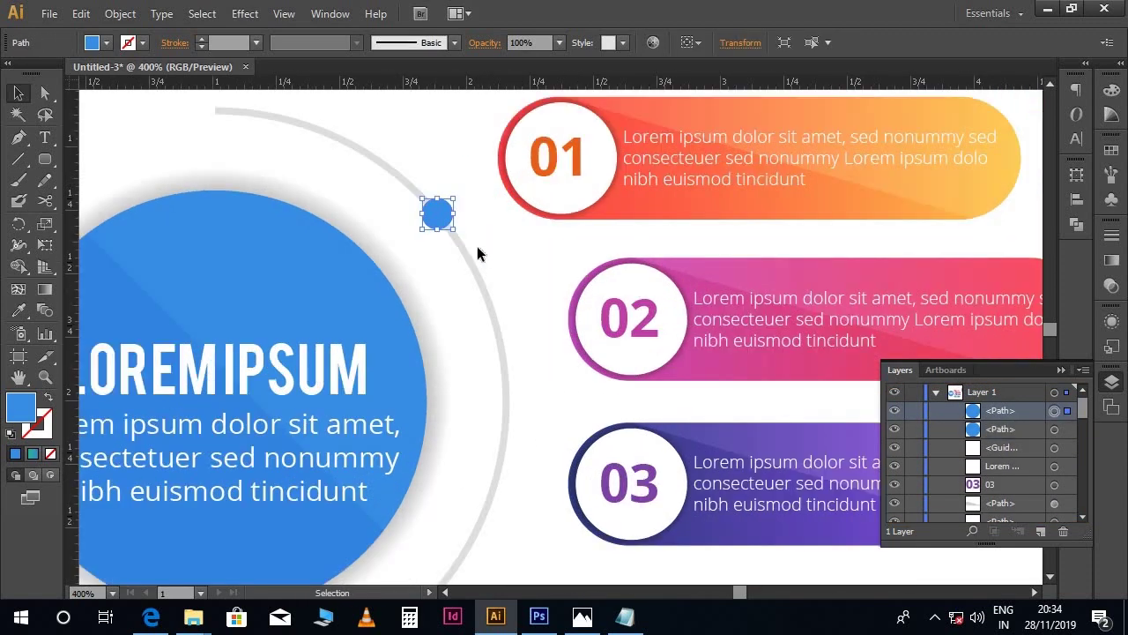
pyautogui.doubleClick(22, 408)
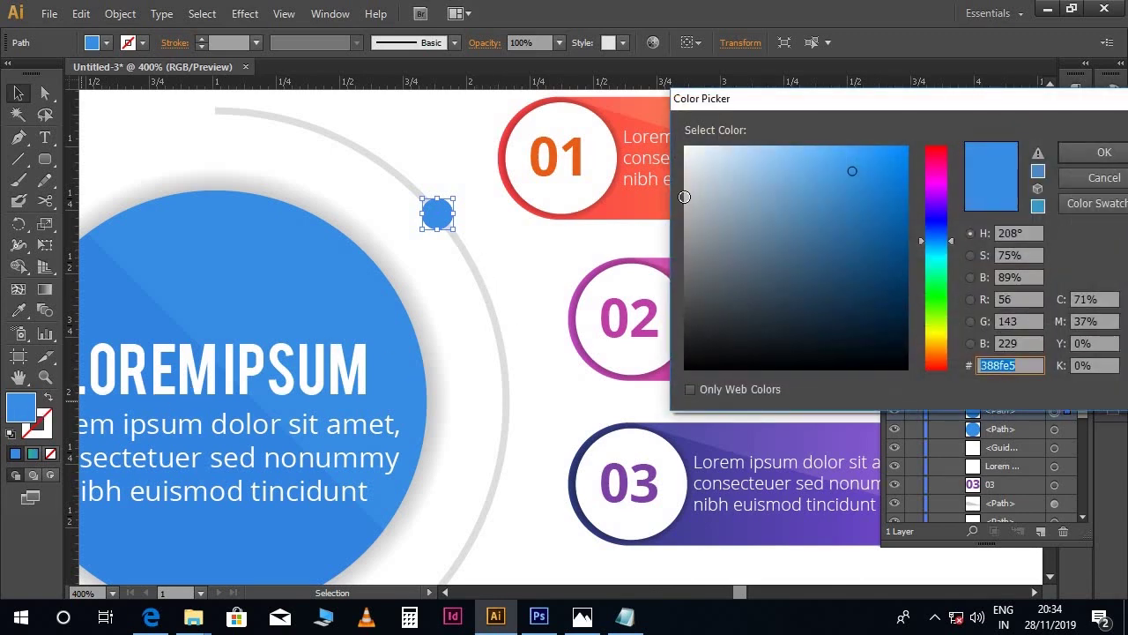
pyautogui.click(685, 189)
pyautogui.press('Return')
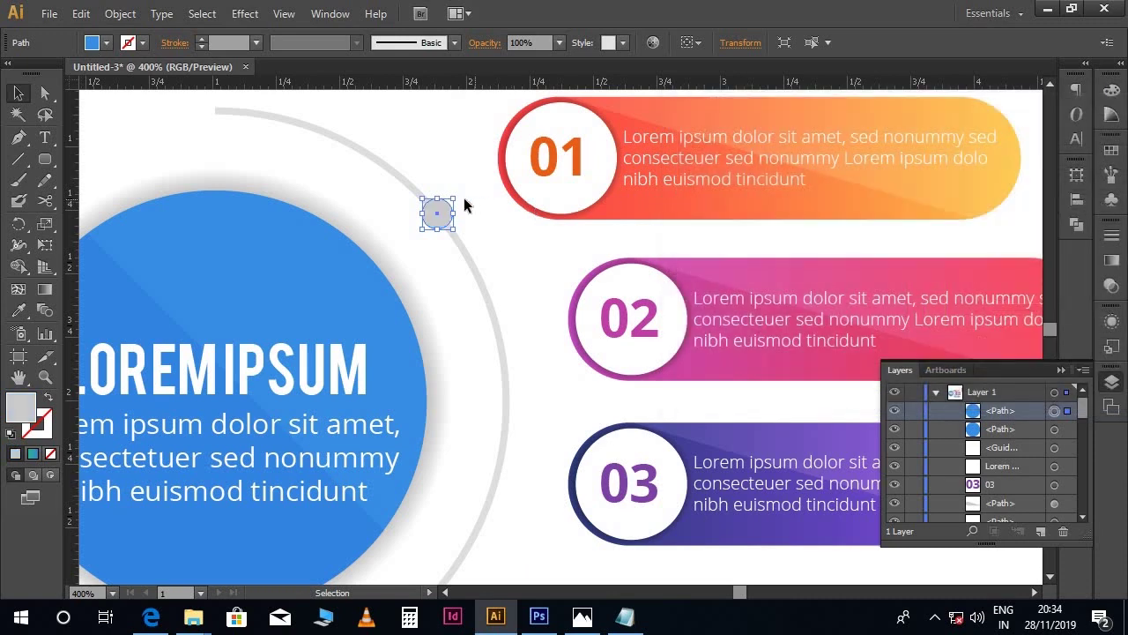
pyautogui.moveTo(453, 201); pyautogui.dragTo(447, 209)
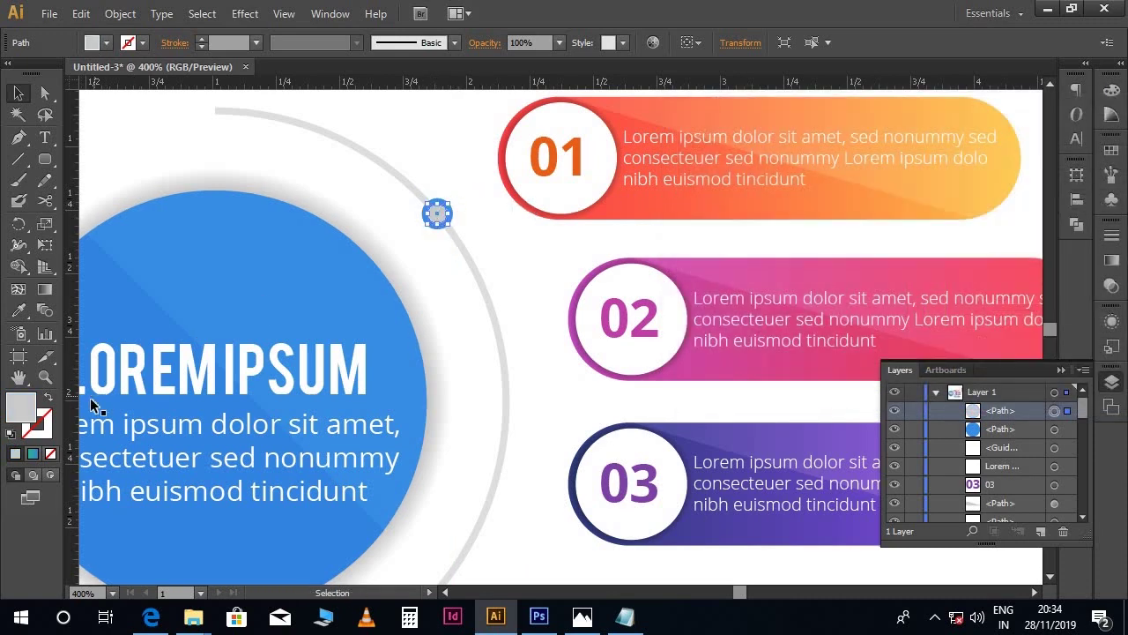
# Give the grey centre circle a white outline to form the ringed marker.
pyautogui.click(50, 422)
pyautogui.doubleClick(21, 408)
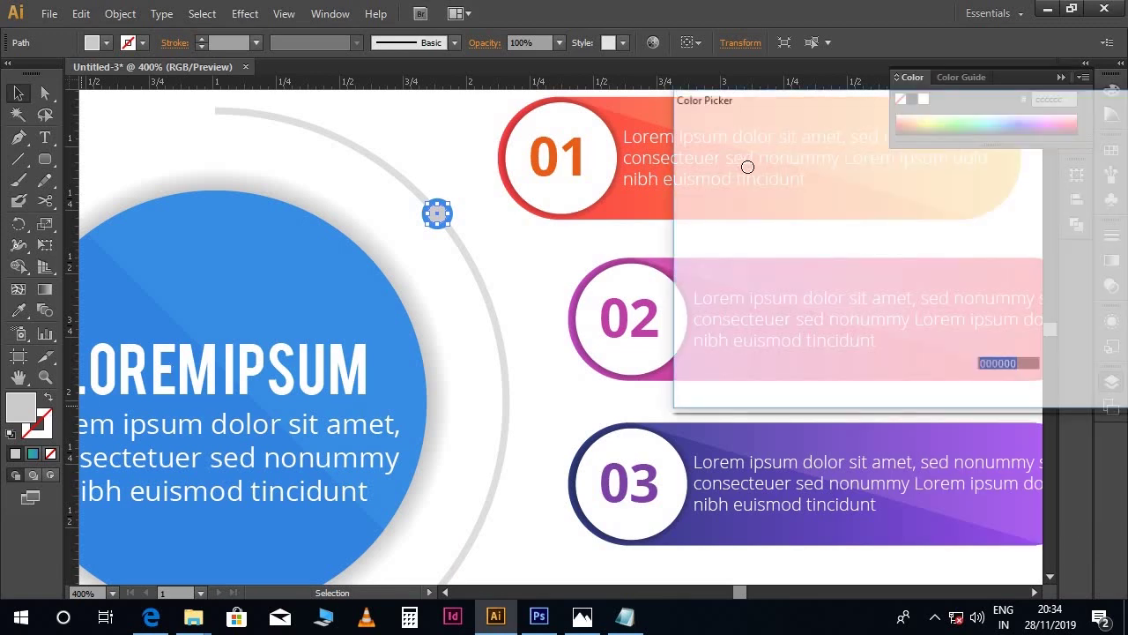
pyautogui.moveTo(731, 156); pyautogui.dragTo(686, 147)
pyautogui.click(1093, 154)
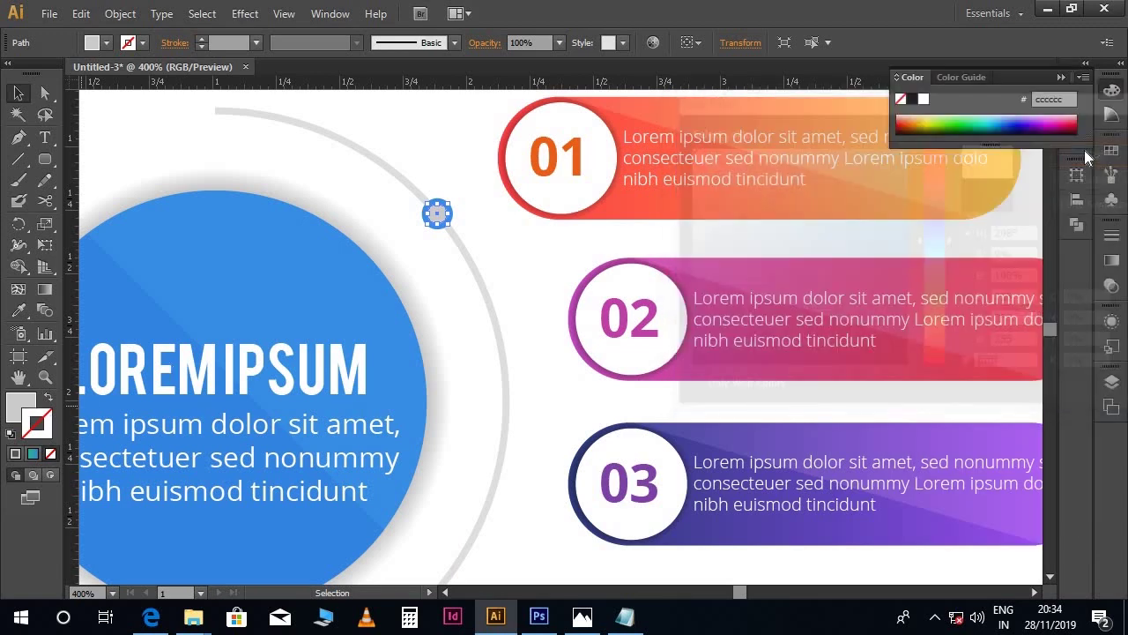
pyautogui.click(479, 206)
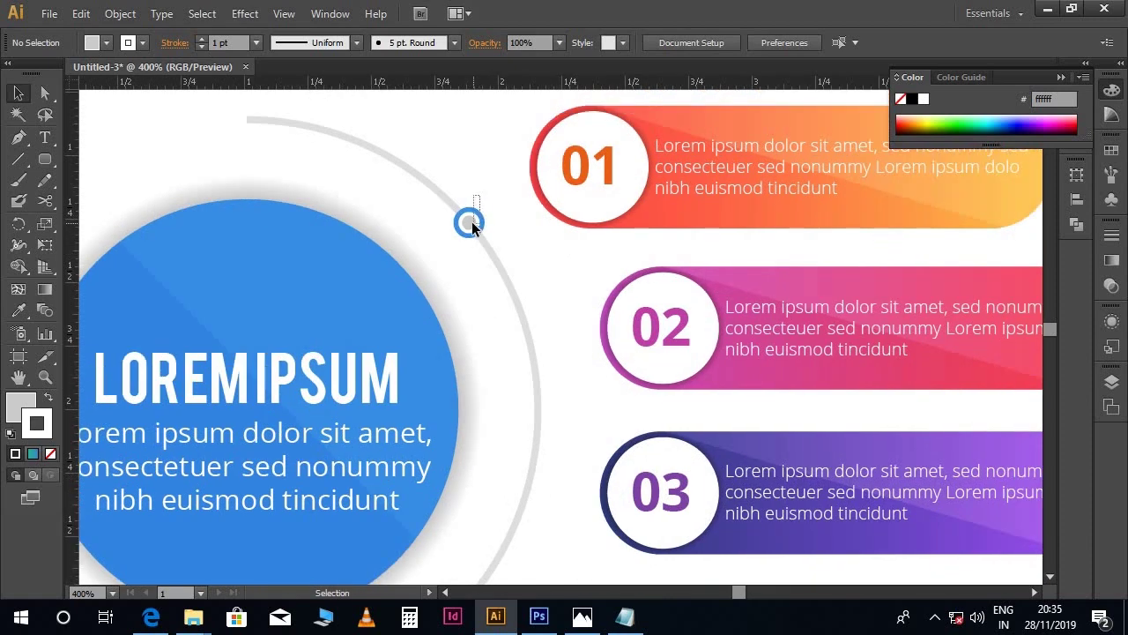
pyautogui.click(470, 222)
pyautogui.rightClick(474, 222)
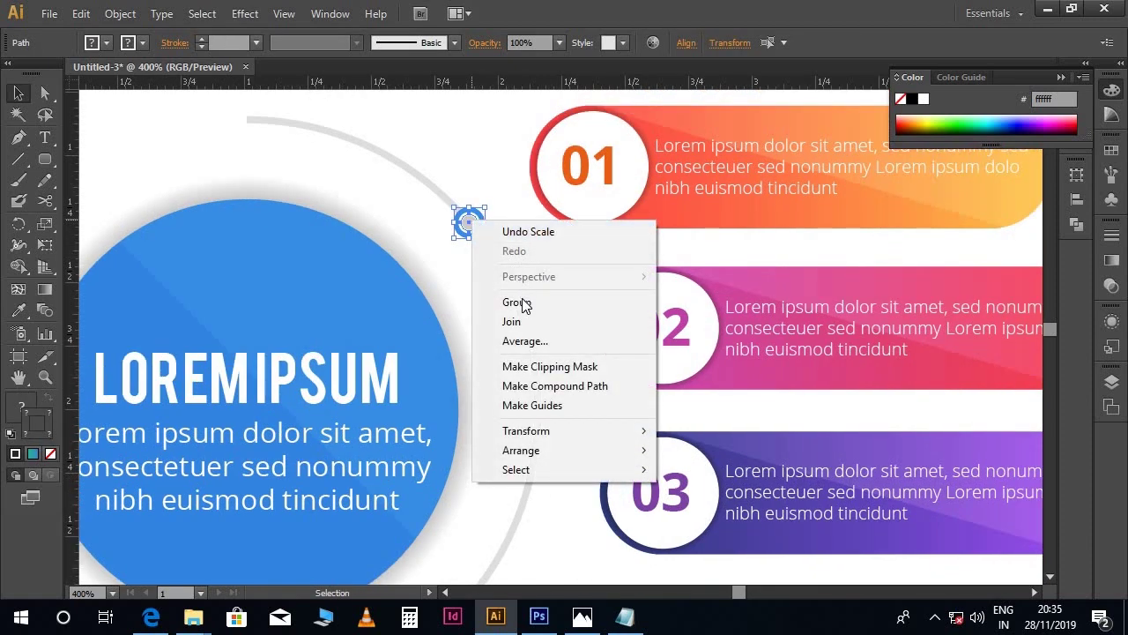
# Group the ring and centre dot into one ringed marker.
pyautogui.click(521, 304)
pyautogui.click(552, 291)
pyautogui.moveTo(602, 355); pyautogui.dragTo(552, 296)
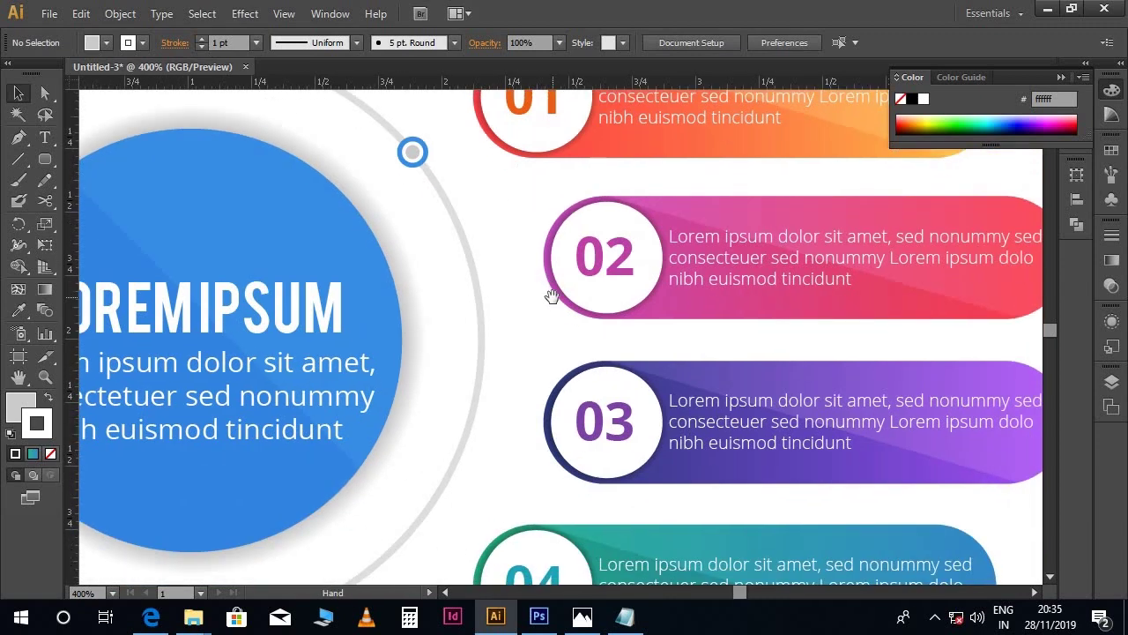
pyautogui.scroll(-1, 569, 311)
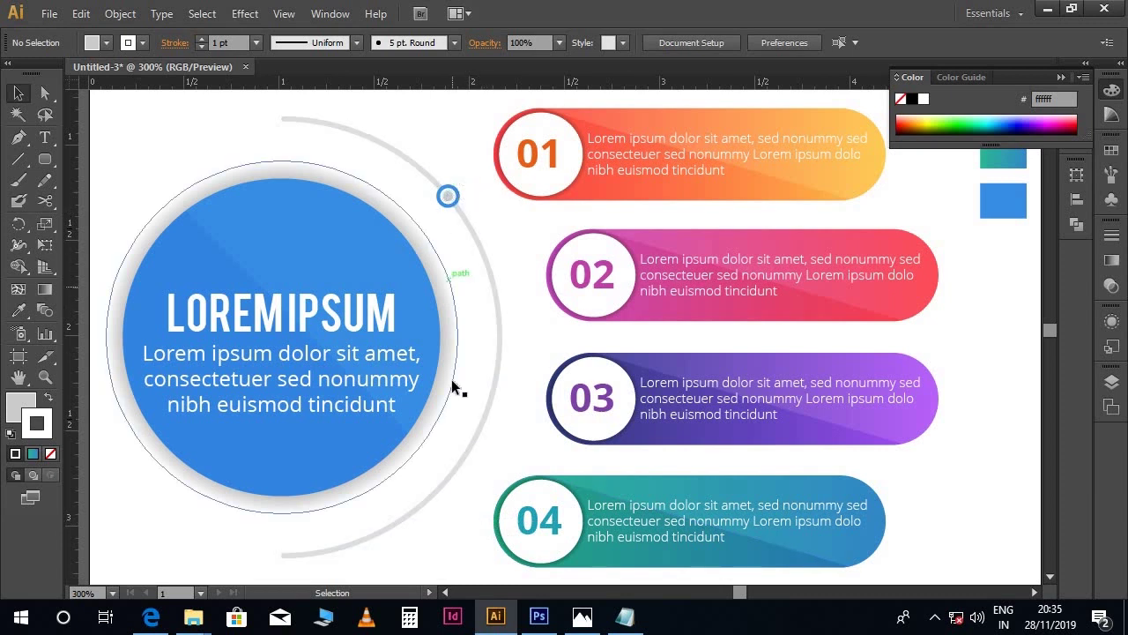
# Add a vertical guide beside the marker and copy it straight down the arc.
pyautogui.click(448, 202)
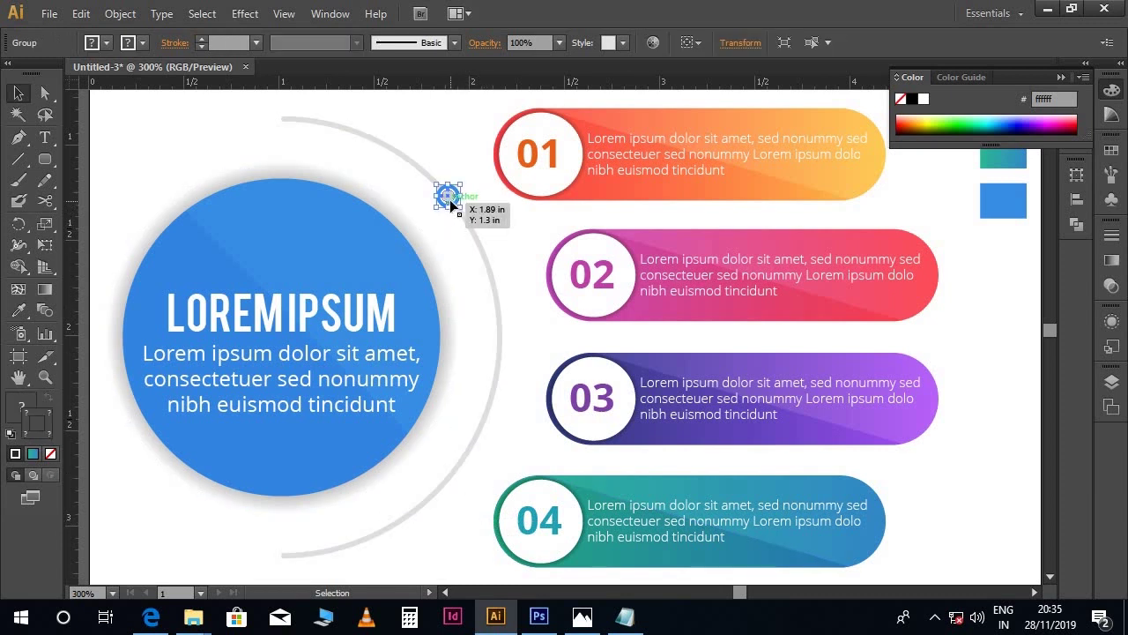
pyautogui.moveTo(174, 295); pyautogui.dragTo(448, 305)
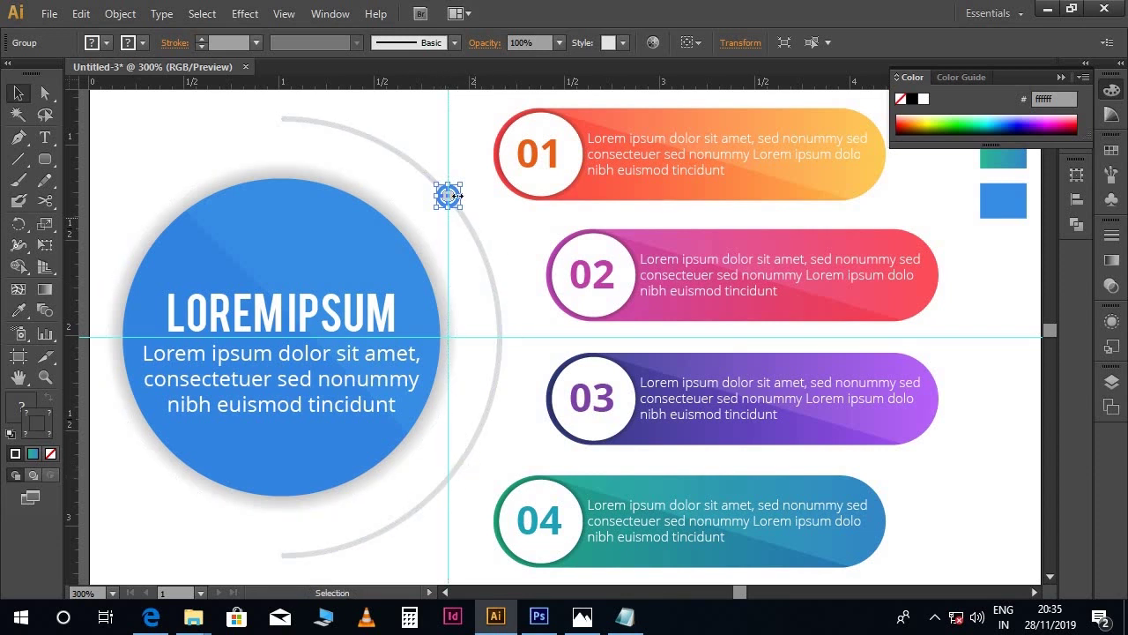
pyautogui.moveTo(458, 195); pyautogui.dragTo(457, 476)
pyautogui.click(520, 461)
pyautogui.click(554, 277)
# Copy the top ringed dot to sit beside the 02 pill.
pyautogui.moveTo(456, 194); pyautogui.dragTo(498, 280)
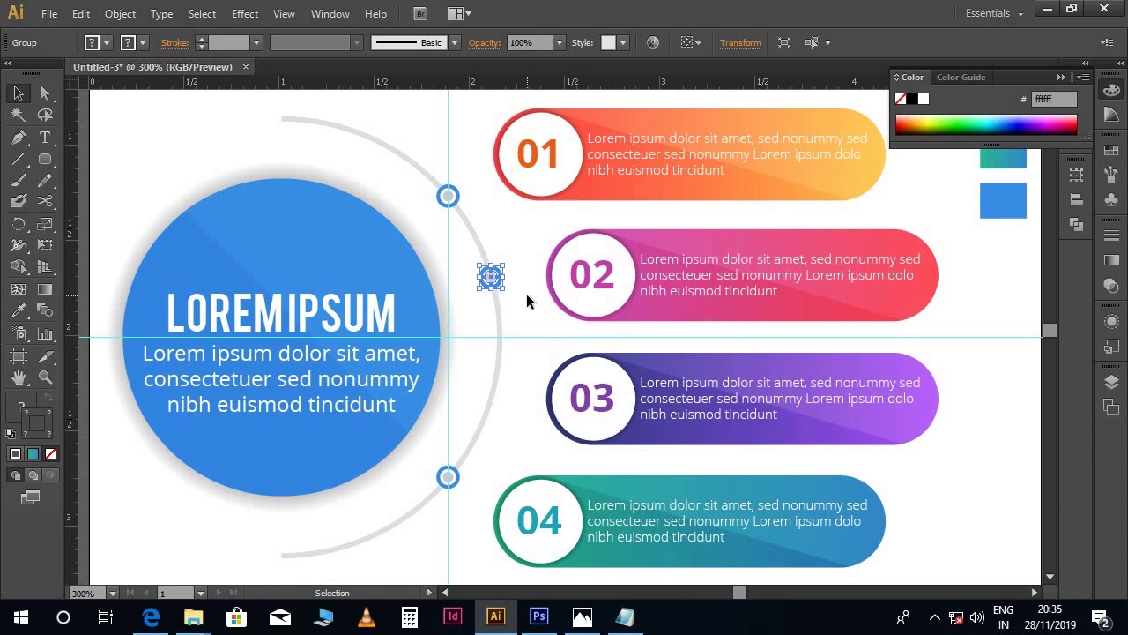
pyautogui.click(527, 297)
pyautogui.scroll(-1, 530, 304)
pyautogui.scroll(-2, 530, 298)
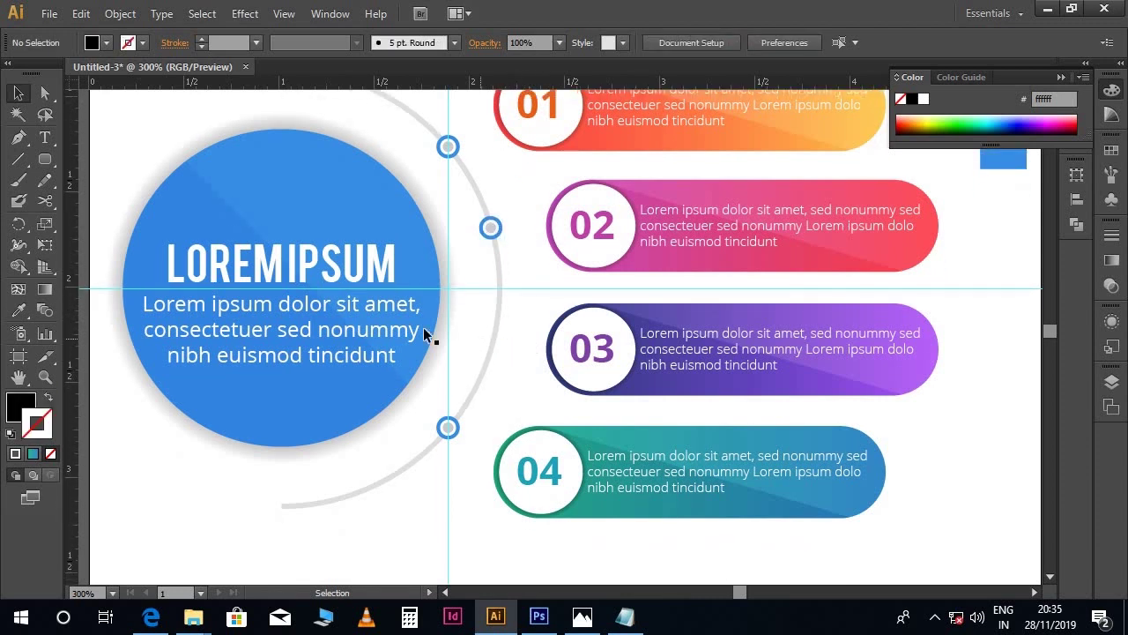
# Add a guide at the arc's outer edge and copy the 02 dot down beside the 03 pill.
pyautogui.moveTo(449, 322); pyautogui.dragTo(490, 315)
pyautogui.click(497, 227)
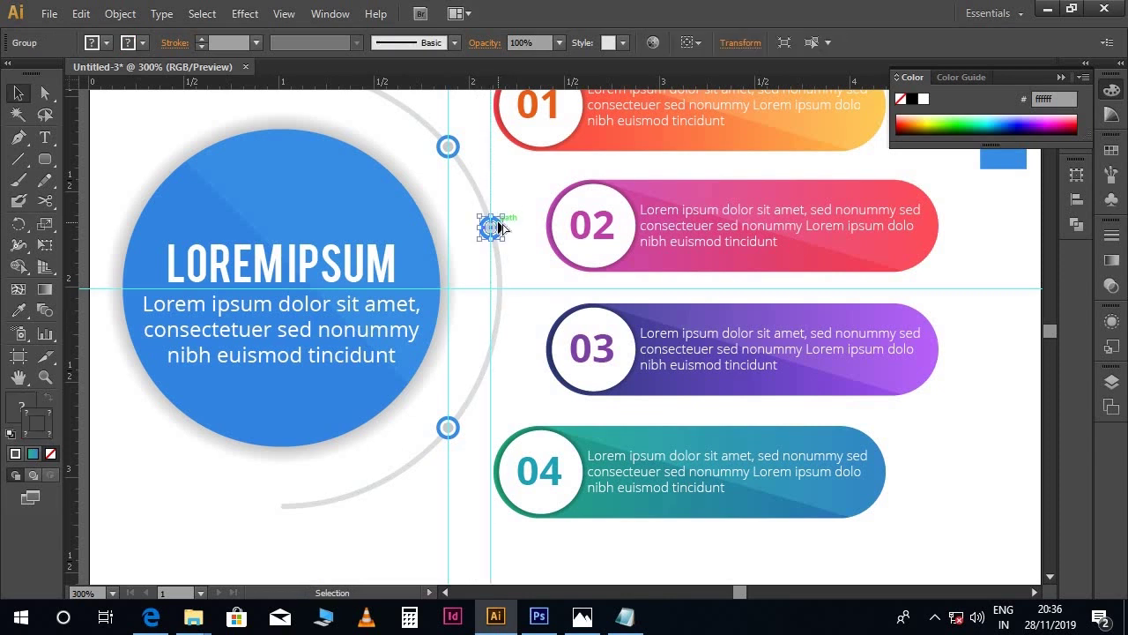
pyautogui.moveTo(498, 228); pyautogui.dragTo(497, 344)
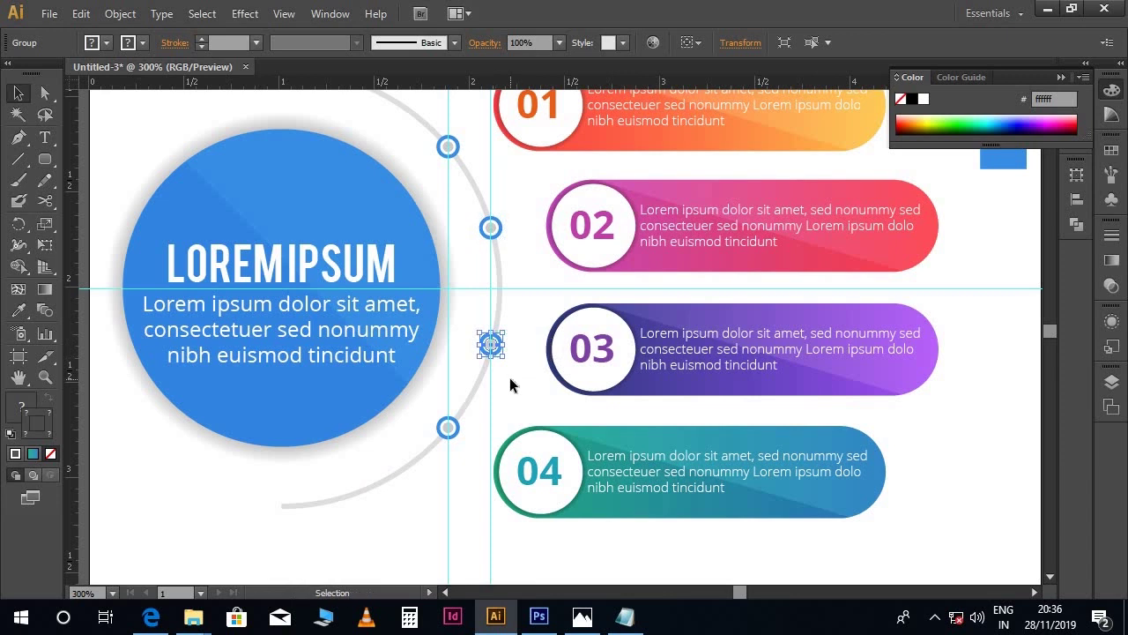
pyautogui.click(524, 385)
pyautogui.moveTo(523, 285)
pyautogui.mouseDown()
pyautogui.moveTo(567, 272)
pyautogui.moveTo(578, 302)
pyautogui.mouseUp()
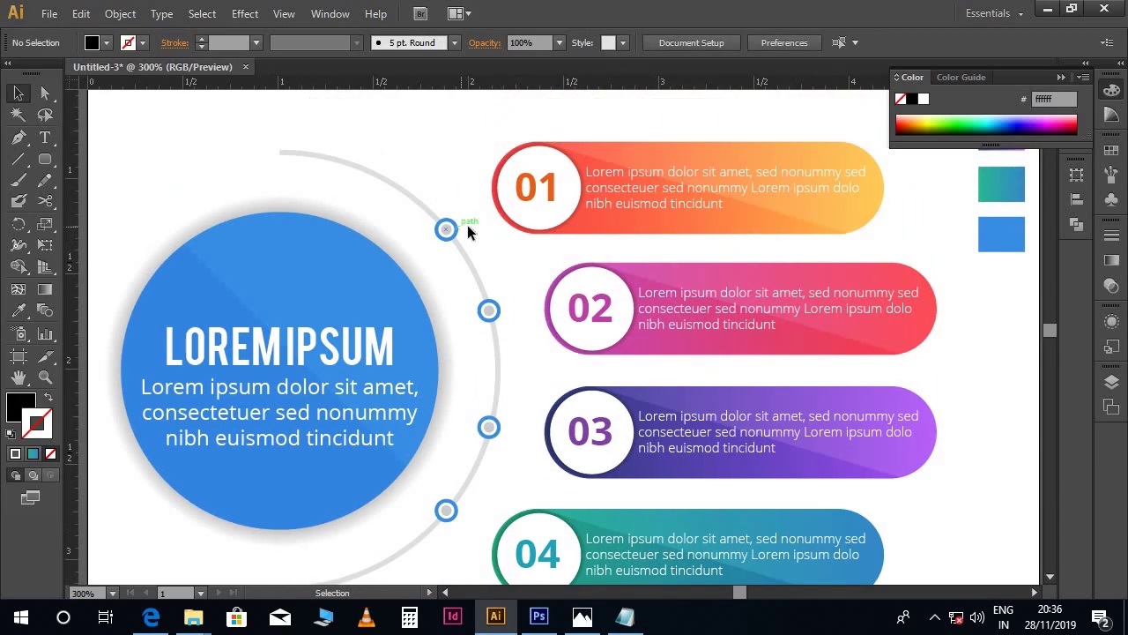
# Draw a line from the top dot to the 01 pill with the arc's grey stroke at 1 pt.
pyautogui.click(19, 160)
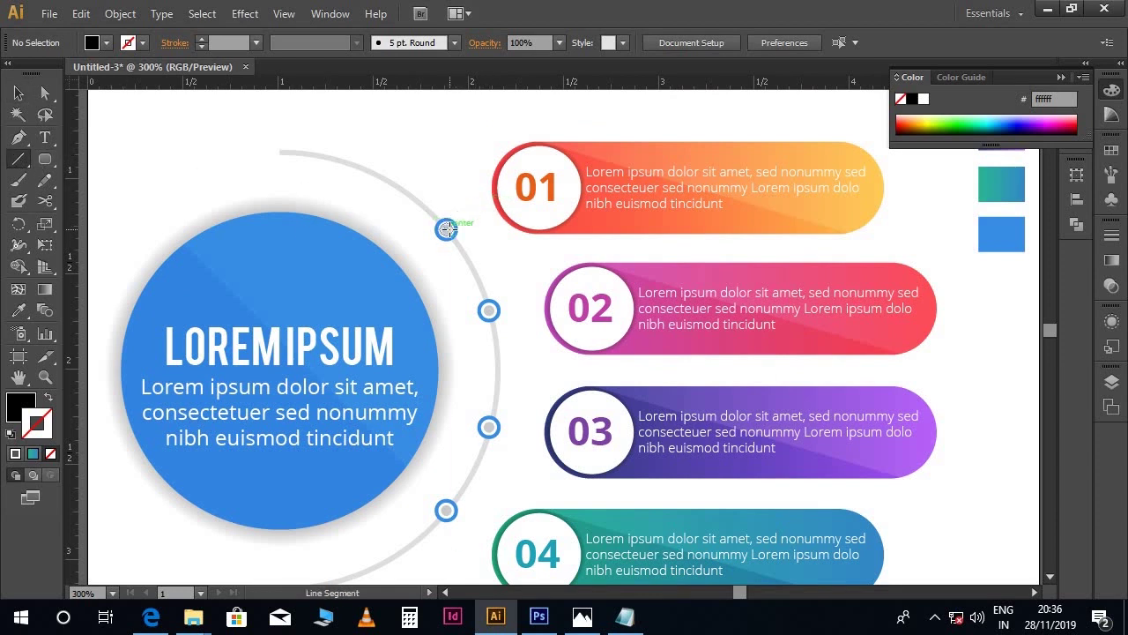
pyautogui.moveTo(447, 229); pyautogui.dragTo(496, 188)
pyautogui.press('v')
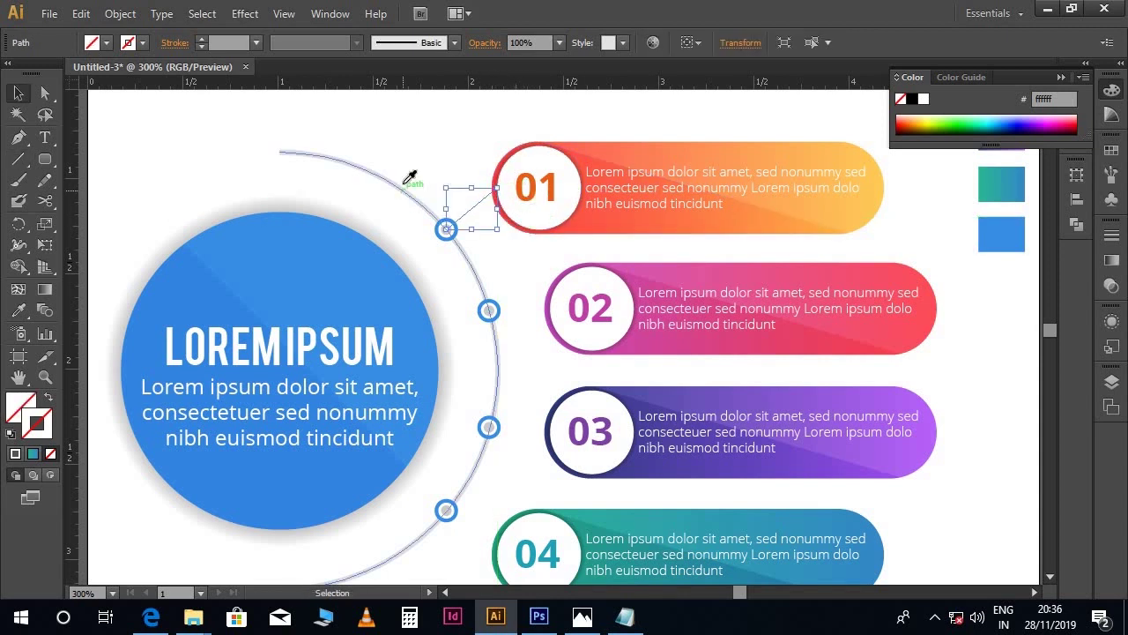
pyautogui.press('i')
pyautogui.click(406, 179)
pyautogui.press('v')
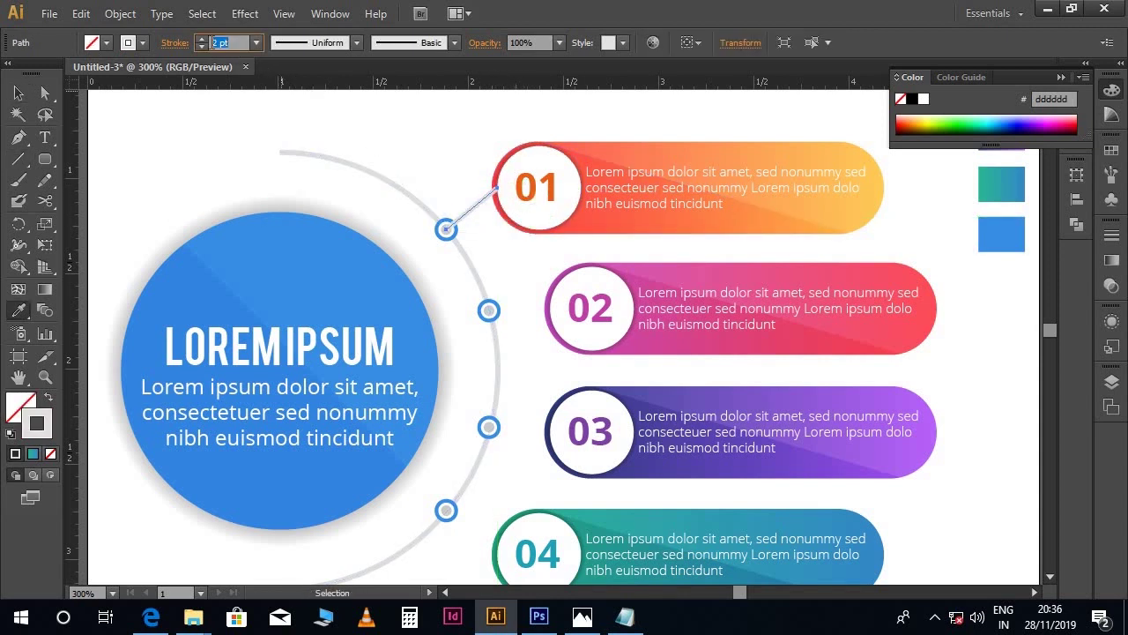
pyautogui.write('1')
pyautogui.press('Return')
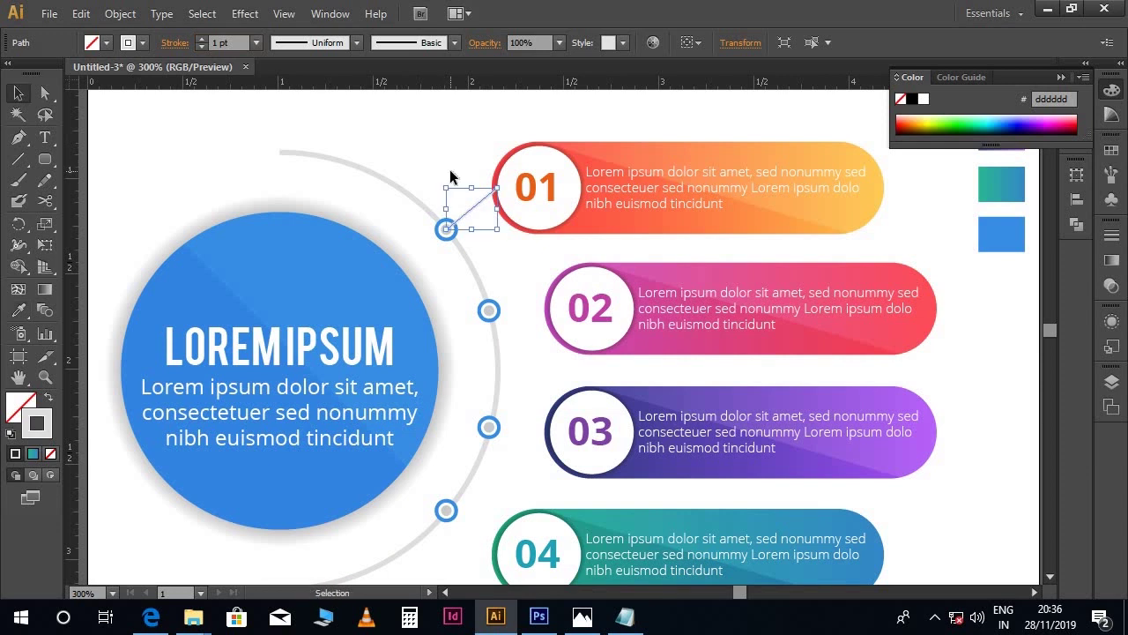
pyautogui.click(491, 228)
# Move the connector line below the dot in the Layers panel stacking order.
pyautogui.click(463, 210)
pyautogui.scroll(-1, 553, 340)
pyautogui.hscroll(1, 553, 339)
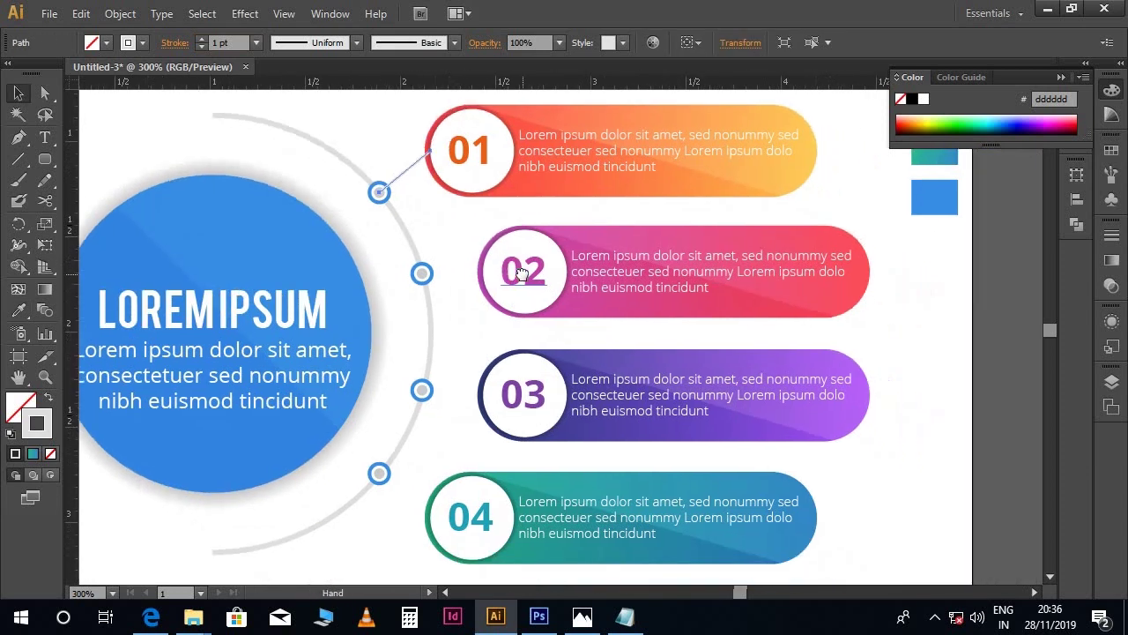
pyautogui.click(1111, 380)
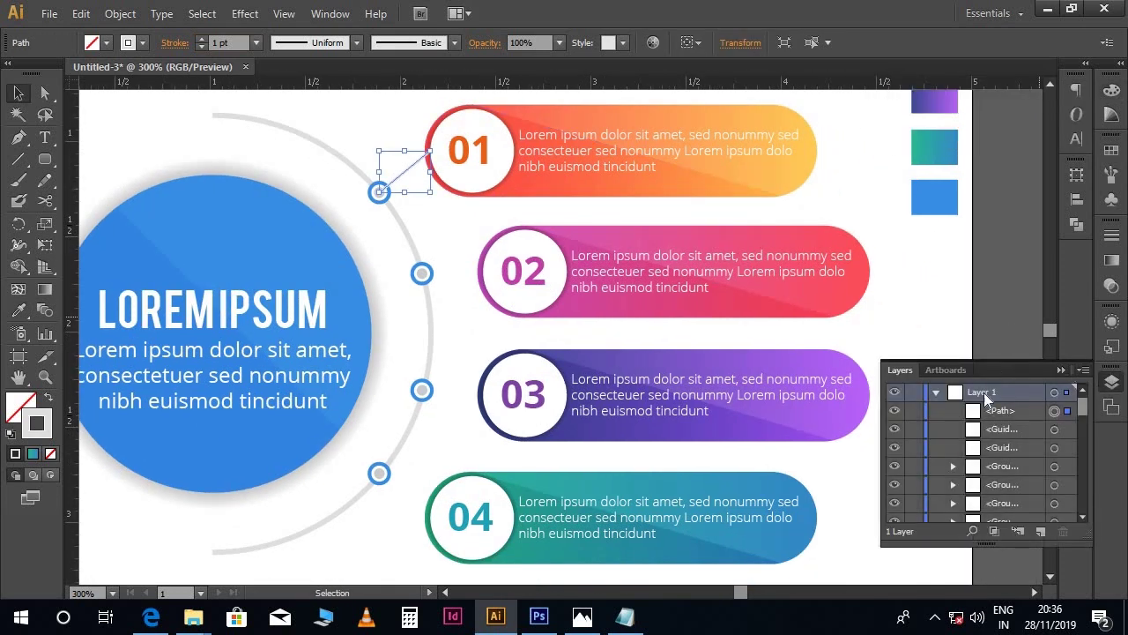
pyautogui.moveTo(1025, 416); pyautogui.dragTo(1021, 512)
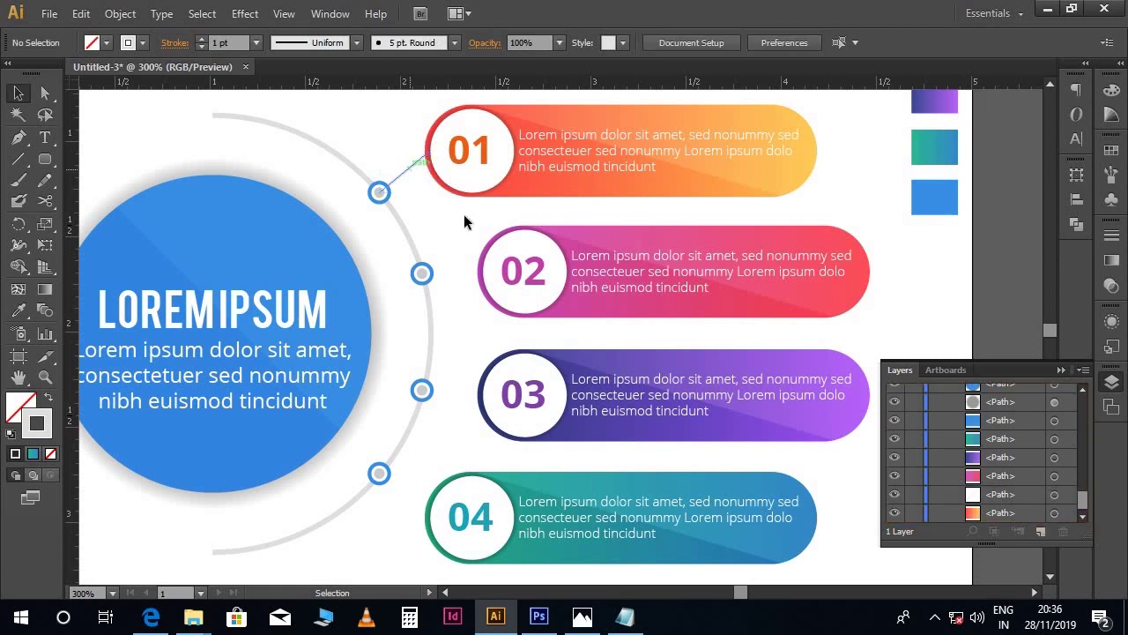
# Draw a horizontal connector line from the ringed dot to the 02 pill.
pyautogui.click(651, 333)
pyautogui.scroll(-2, 478, 234)
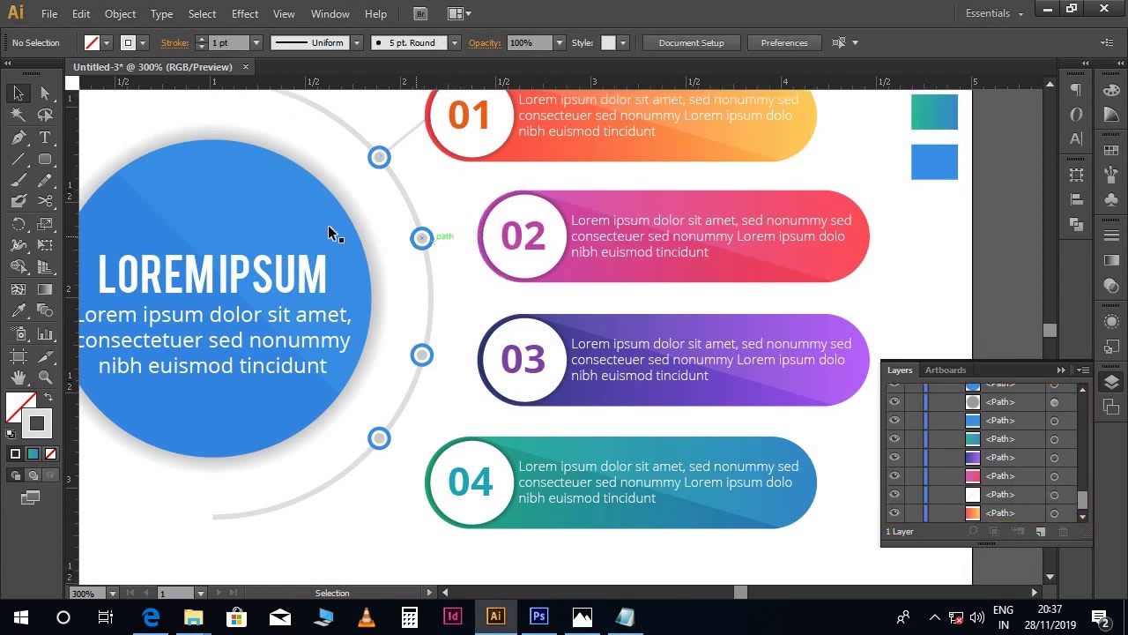
pyautogui.click(23, 162)
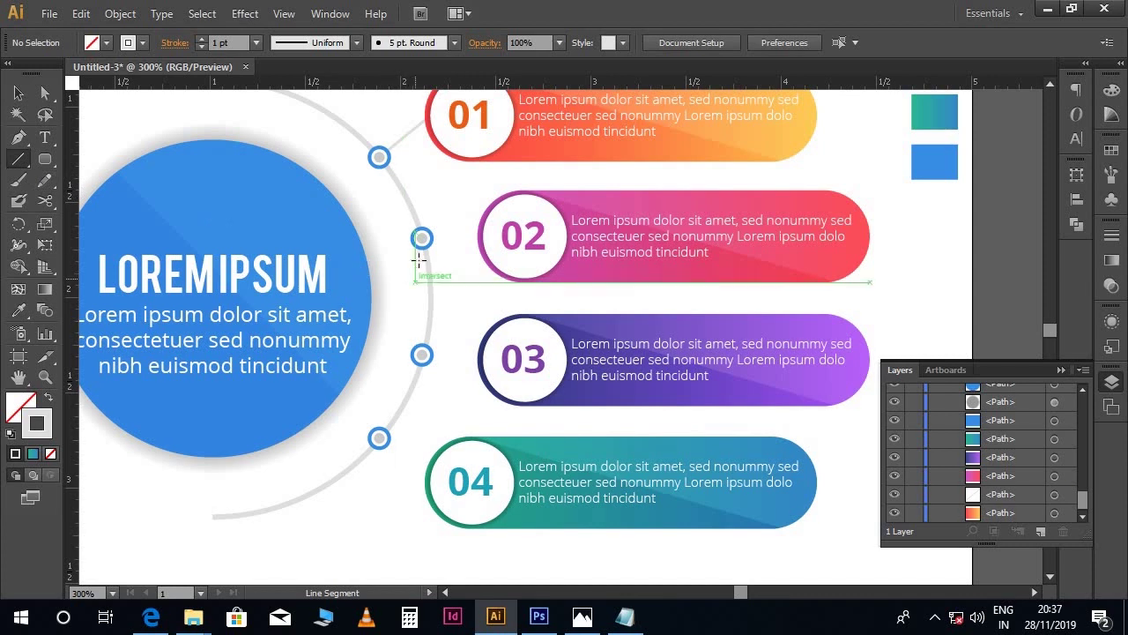
pyautogui.moveTo(422, 237)
pyautogui.mouseDown()
pyautogui.moveTo(515, 240)
pyautogui.moveTo(498, 238)
pyautogui.mouseUp()
pyautogui.press('v')
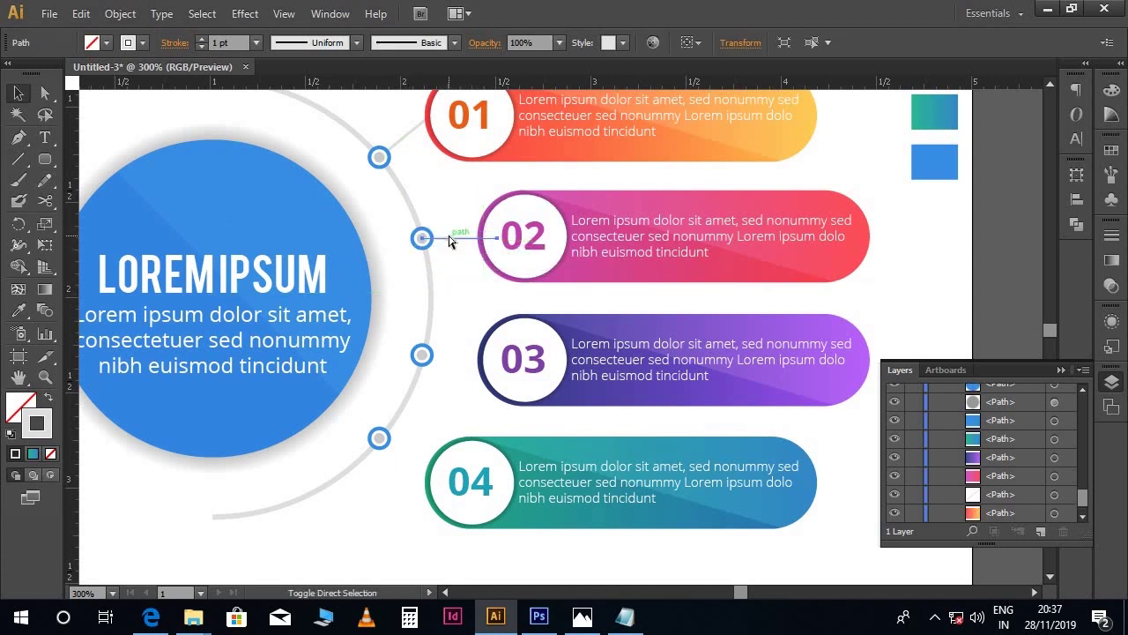
pyautogui.click(457, 297)
# Copy the connector line straight down to the 03 pill.
pyautogui.scroll(-2, 471, 287)
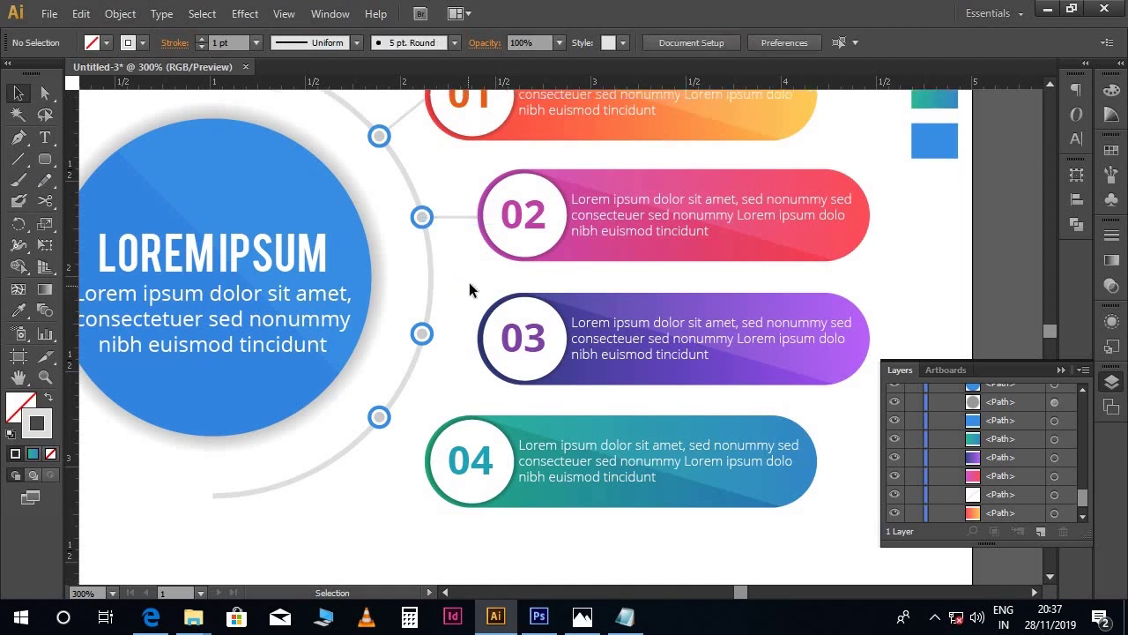
pyautogui.moveTo(465, 193); pyautogui.dragTo(465, 277)
pyautogui.click(465, 276)
pyautogui.scroll(-2, 471, 279)
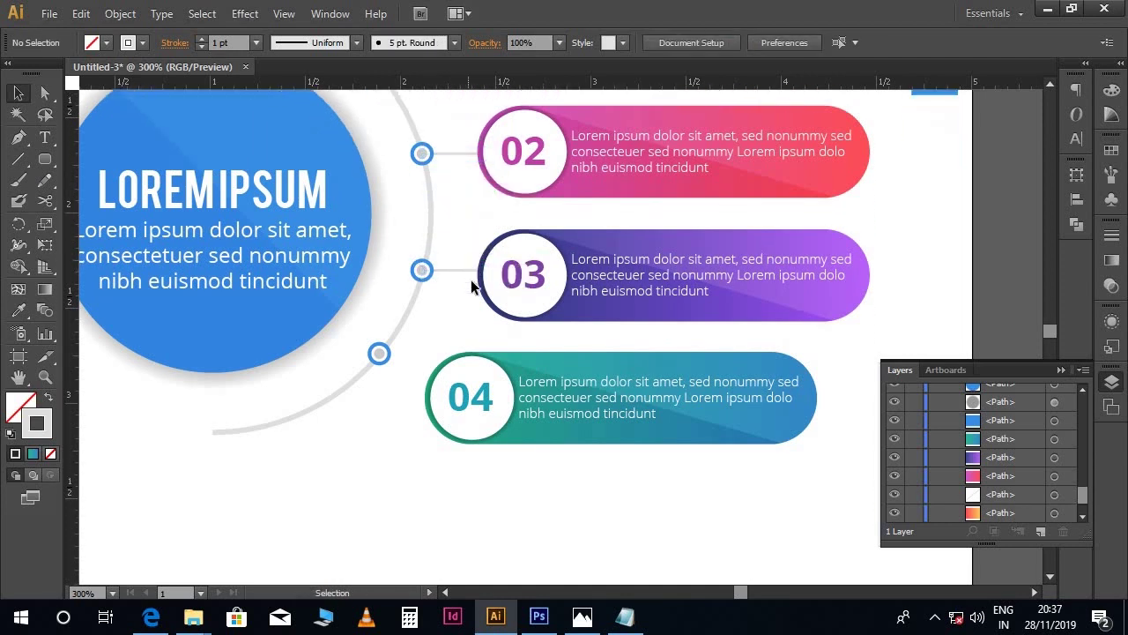
# Draw a connector from the bottom dot to the 04 pill, then view at 200%.
pyautogui.click(18, 159)
pyautogui.moveTo(379, 346); pyautogui.dragTo(430, 384)
pyautogui.press('v')
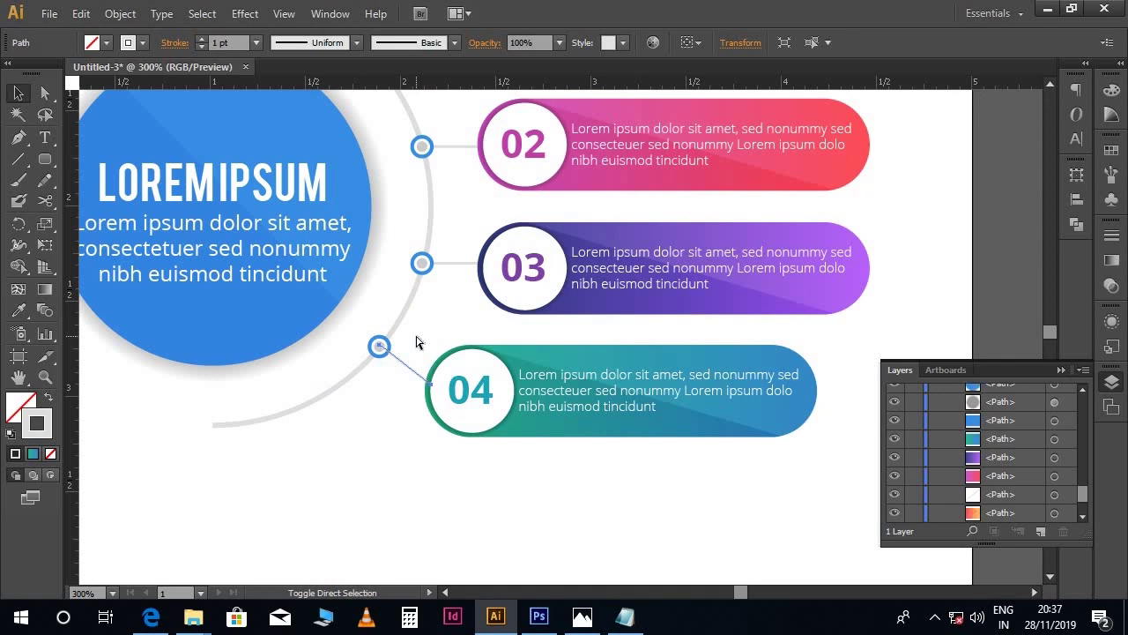
pyautogui.click(419, 335)
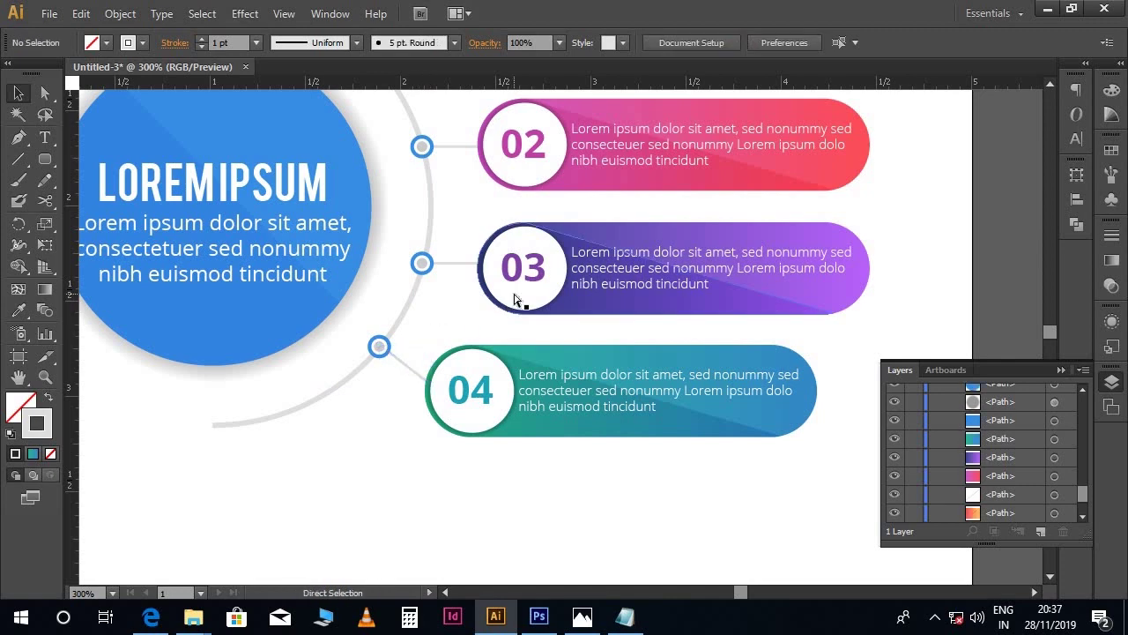
pyautogui.hotkey('ctrl', '-')
pyautogui.scroll(1, 541, 312)
pyautogui.hotkey('ctrl', '=')
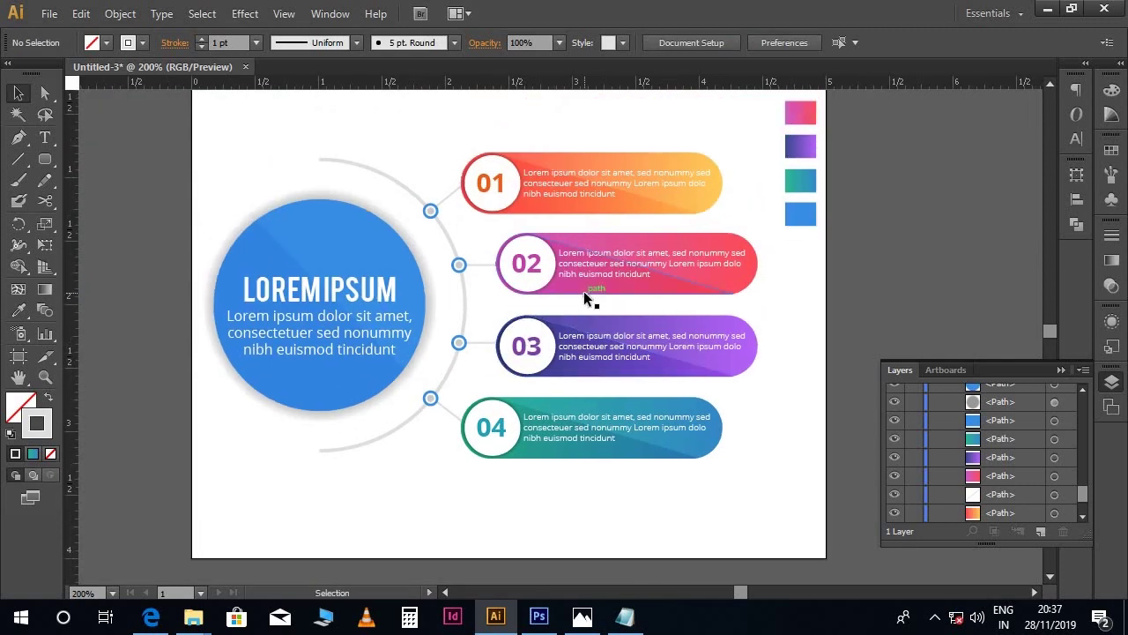
# Draw a small light grey circle at the arc's top end.
pyautogui.scroll(3, 584, 298)
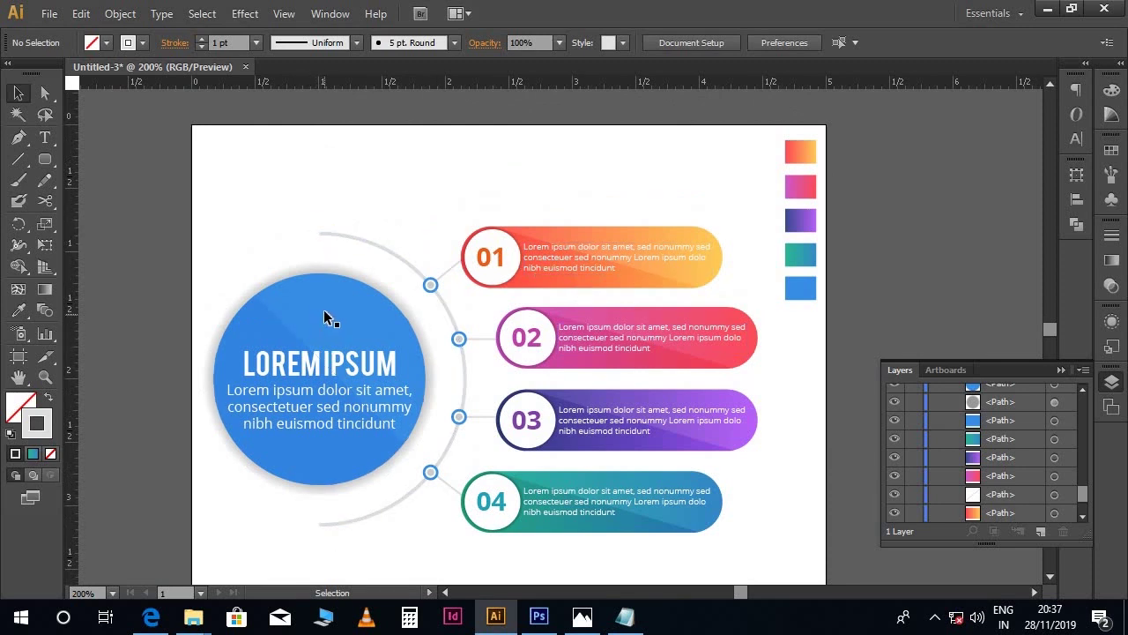
pyautogui.click(317, 233)
pyautogui.moveTo(46, 166); pyautogui.dragTo(97, 200)
pyautogui.moveTo(320, 234); pyautogui.dragTo(327, 241)
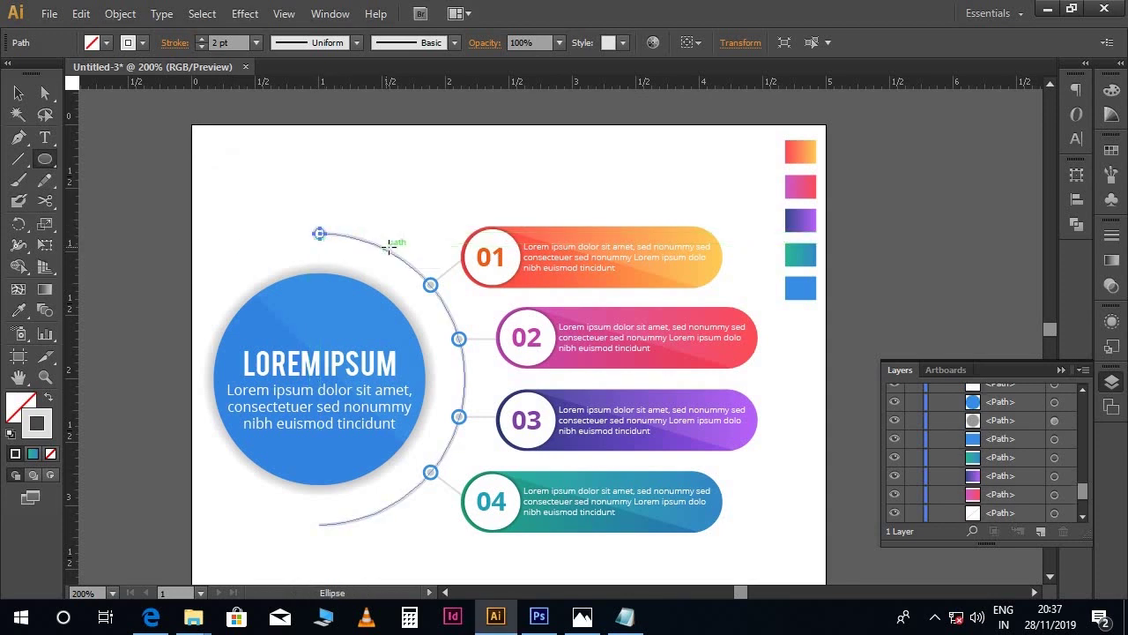
pyautogui.press('v')
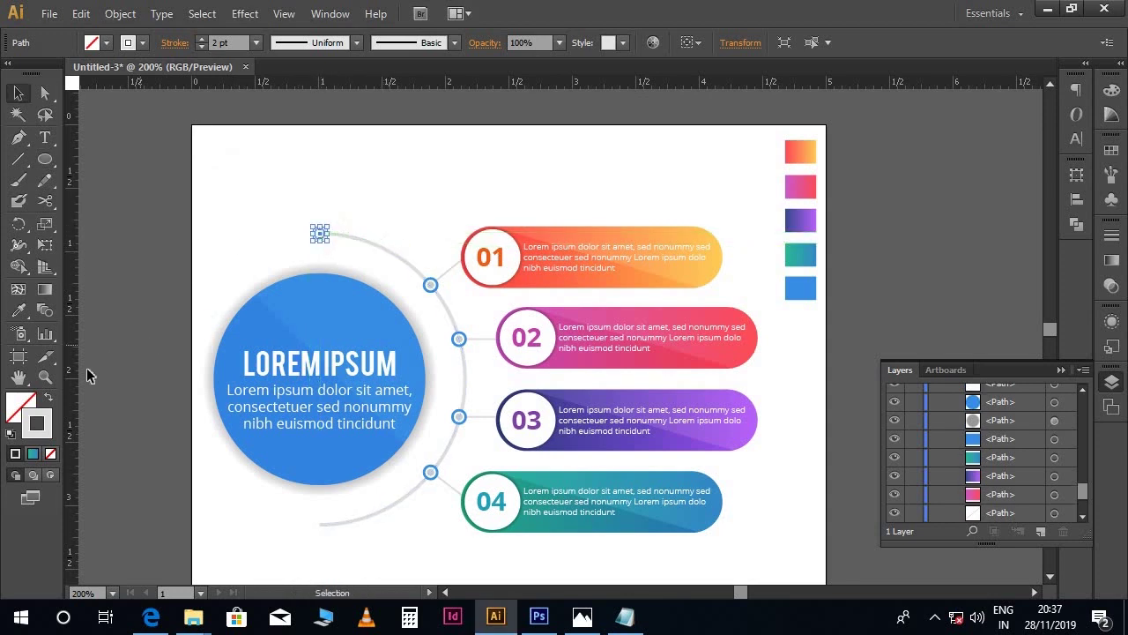
pyautogui.click(49, 398)
pyautogui.click(394, 210)
# Copy the small grey dot to the arc's bottom end.
pyautogui.scroll(-3, 394, 210)
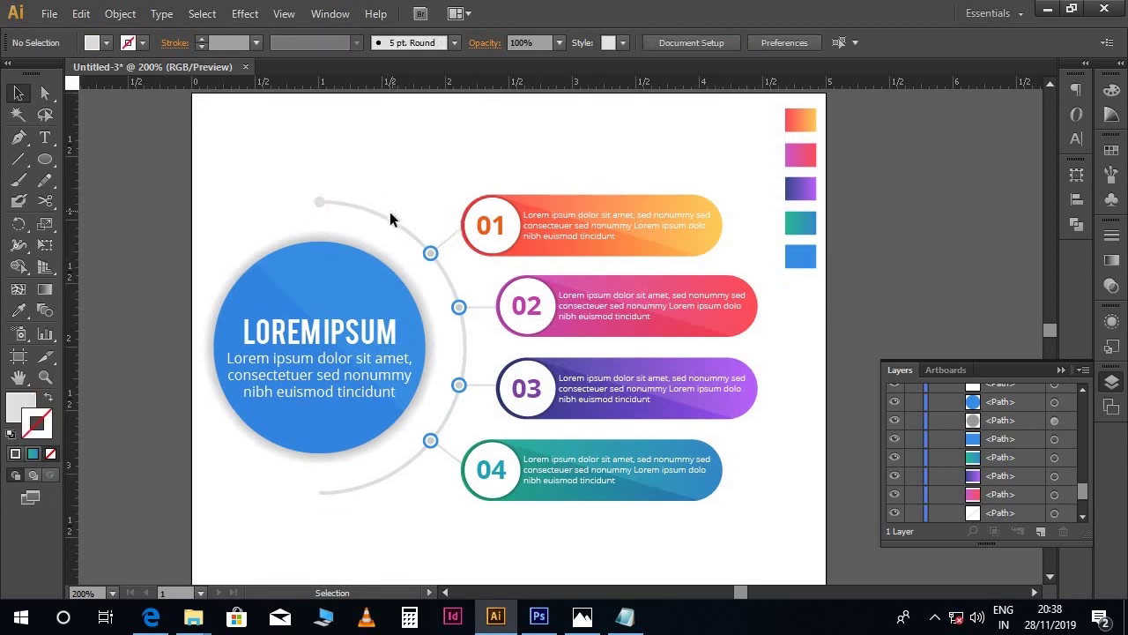
pyautogui.click(320, 142)
pyautogui.moveTo(321, 142); pyautogui.dragTo(433, 487)
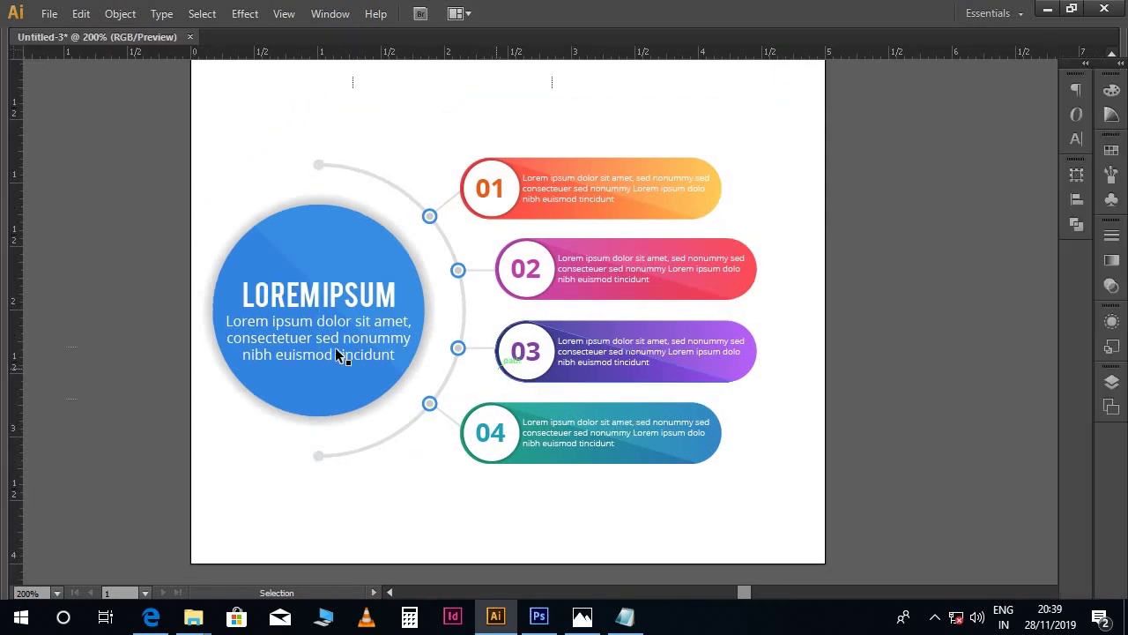
pyautogui.click(350, 363)
# Reduce the blue circle's body text font size from 8 pt to 7 pt.
pyautogui.click(804, 42)
pyautogui.write('7')
pyautogui.press('Return')
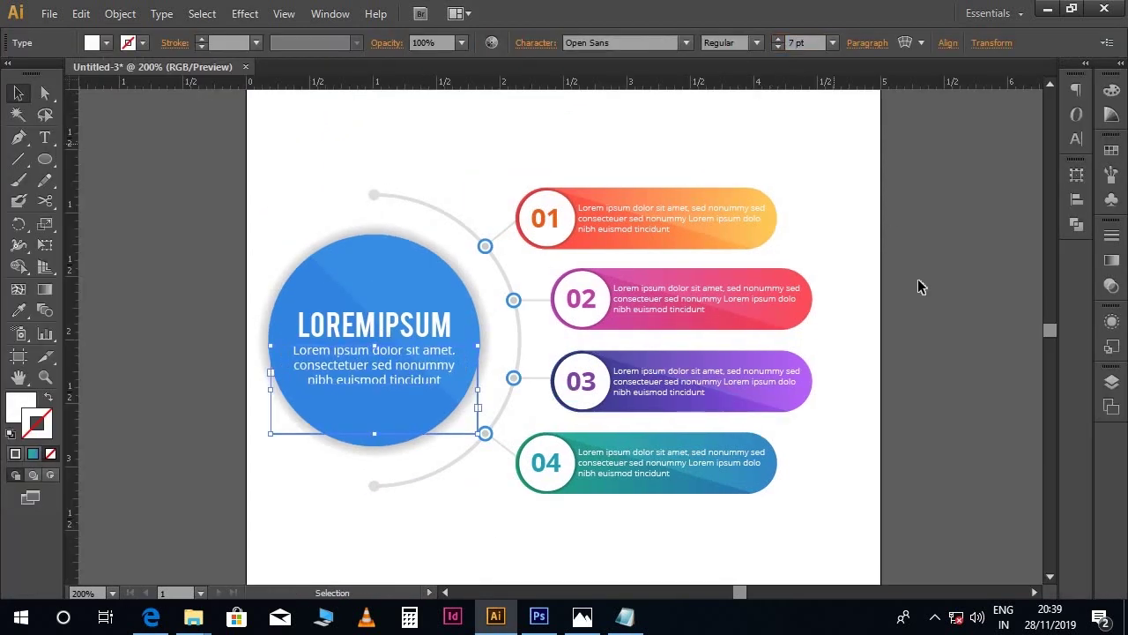
pyautogui.click(907, 338)
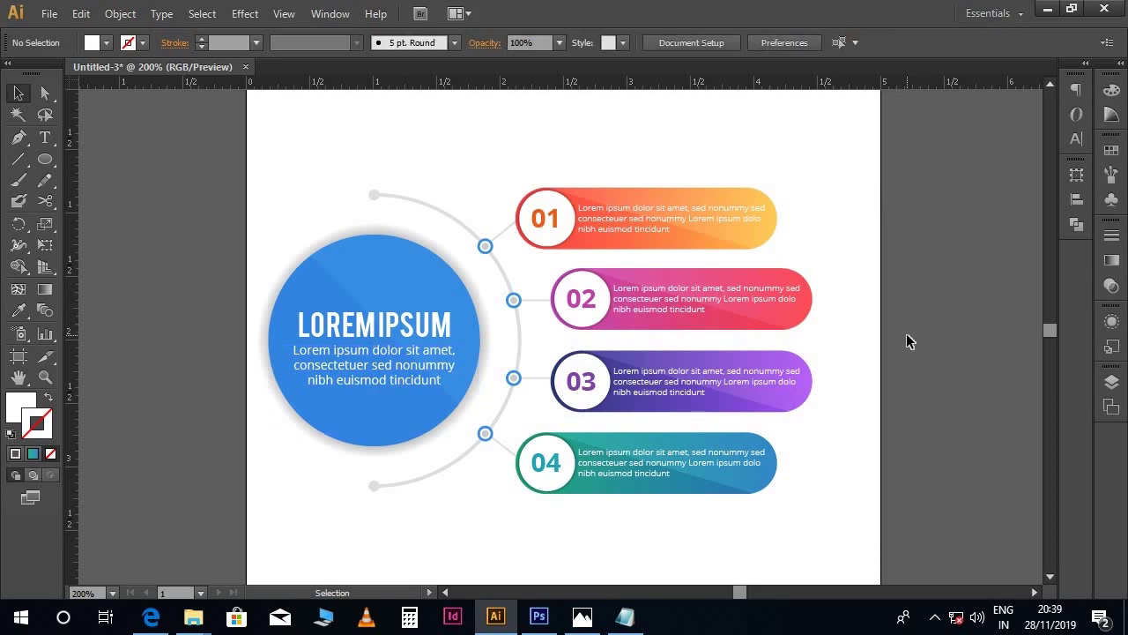